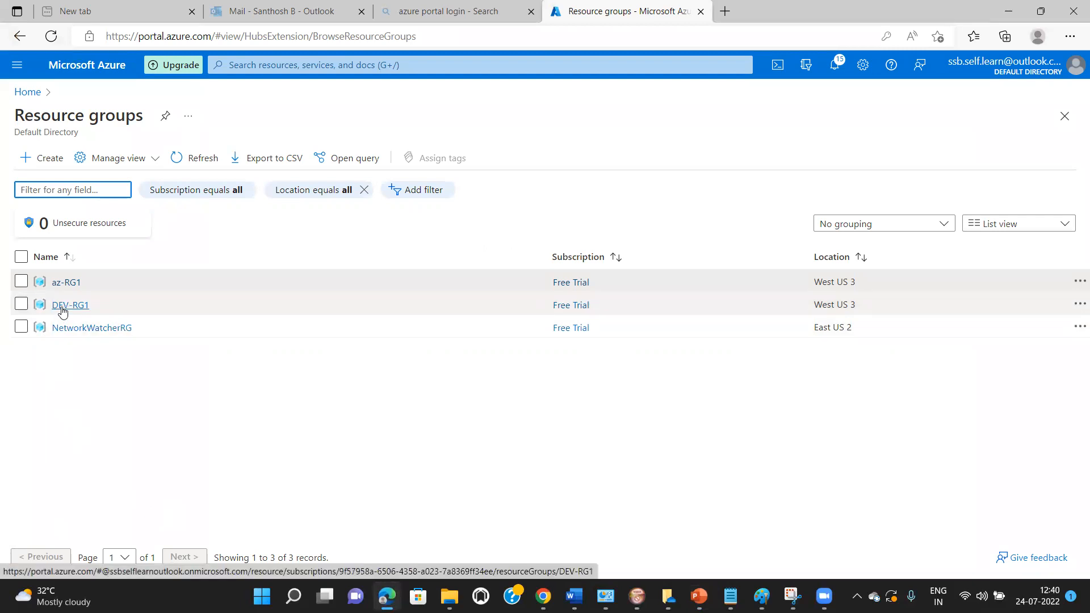
Open the DEV-RG1 resource group and inspect its overview
left_click(62, 308)
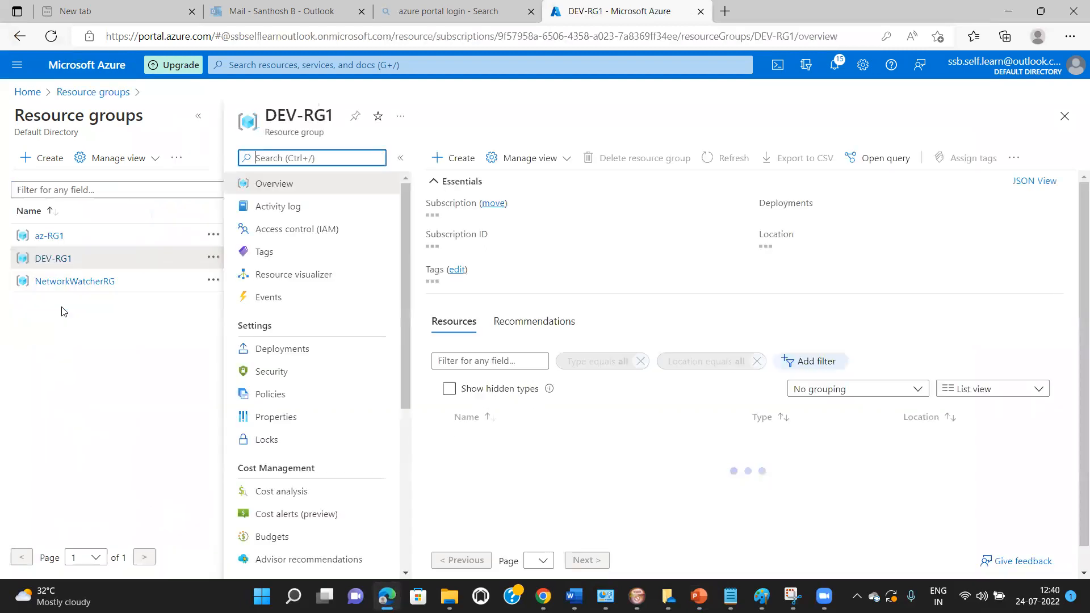
left_click(198, 115)
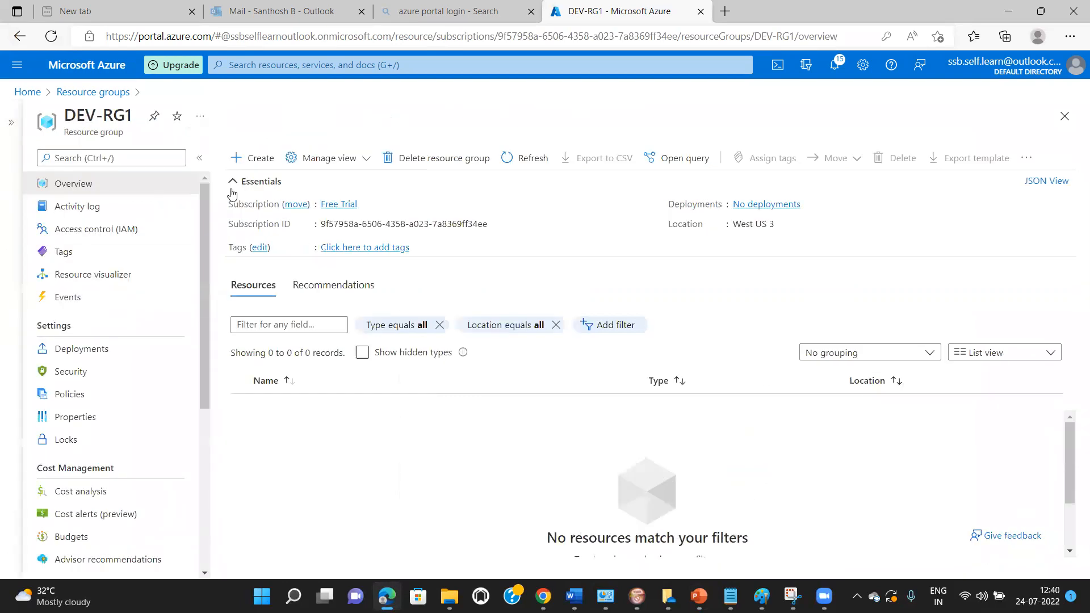
Start creating a new virtual network and assign it to the existing resource group DEV-RG1
left_click(291, 66)
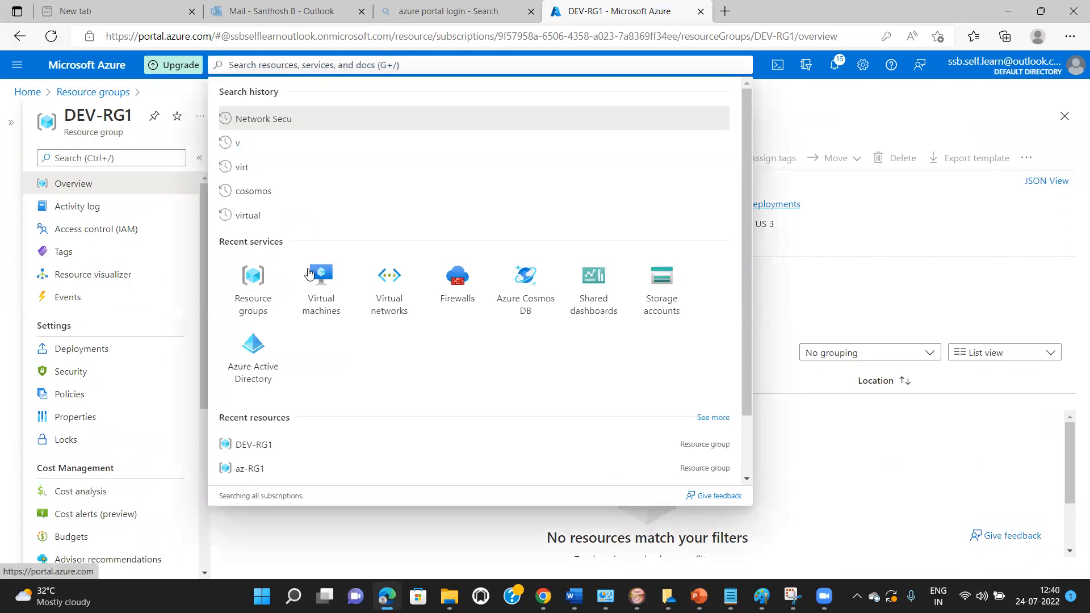
left_click(396, 306)
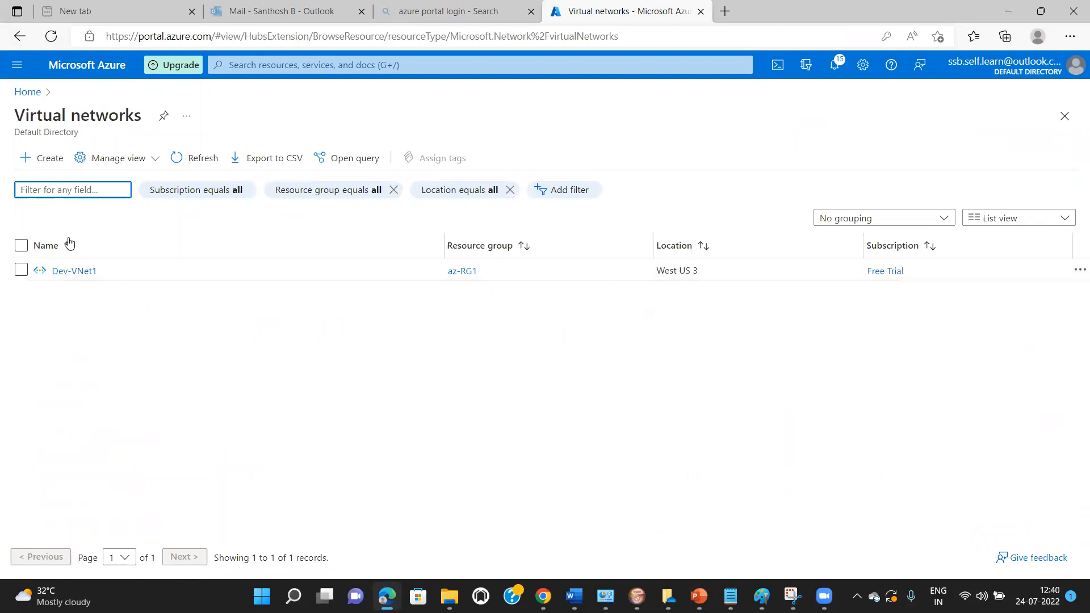
left_click(45, 157)
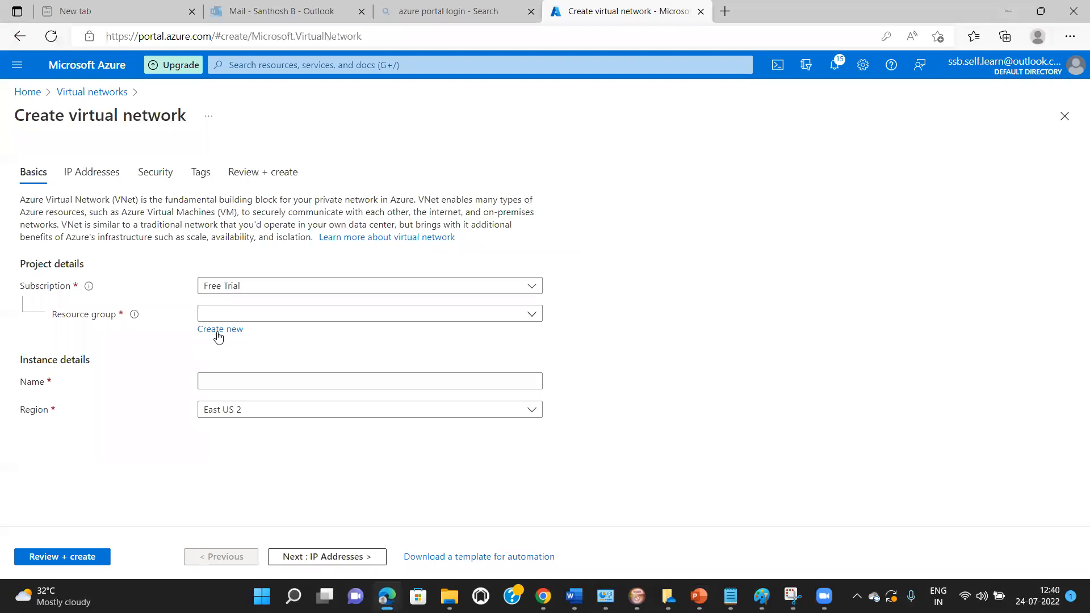
left_click(240, 316)
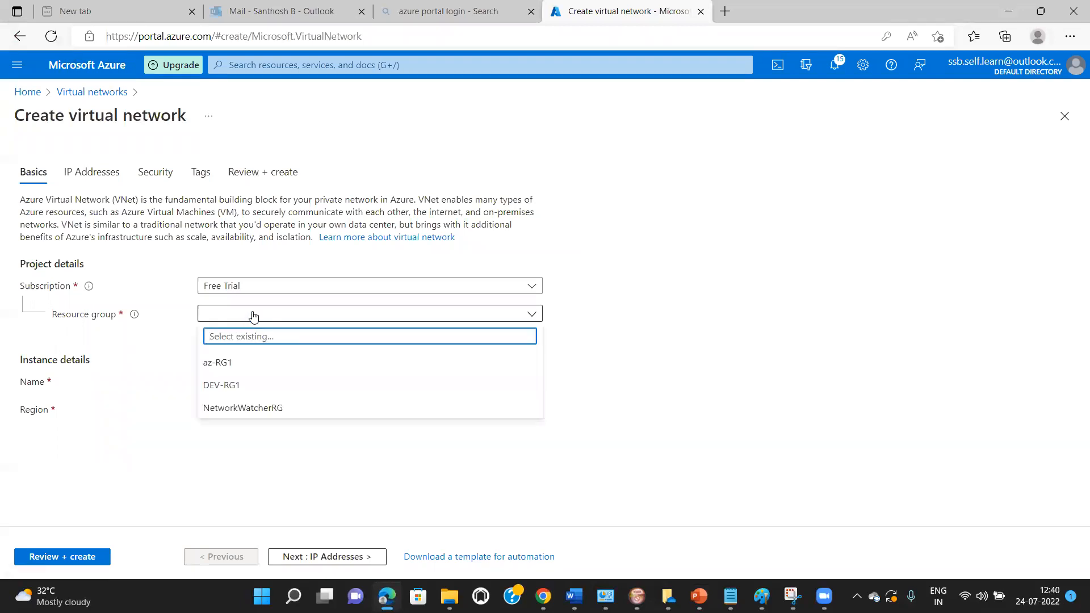
left_click(251, 314)
left_click(250, 315)
type("l")
key("BackSpace")
left_click(227, 384)
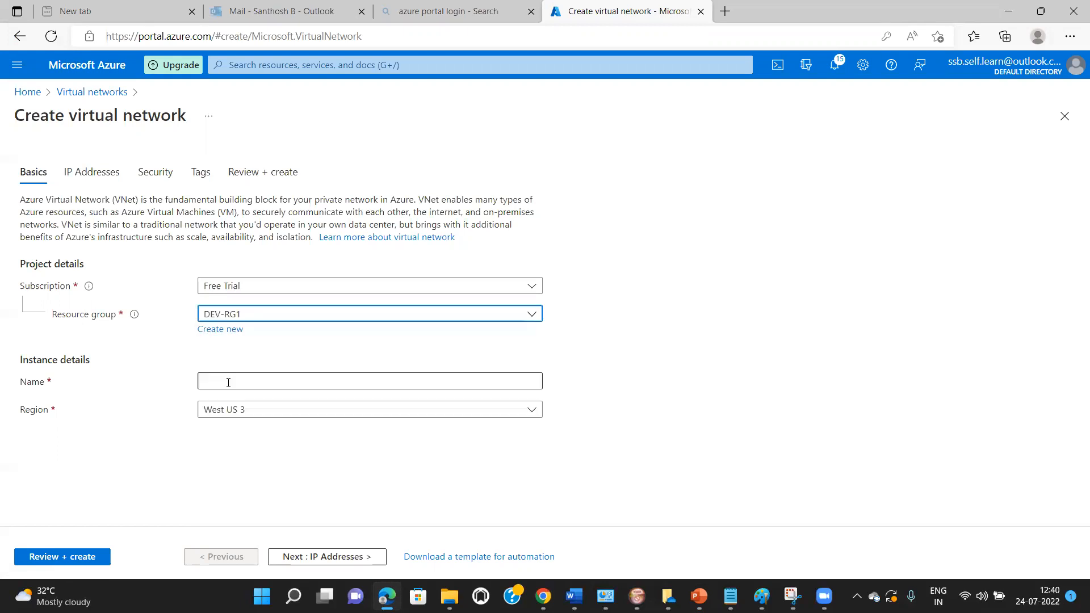
Name the virtual network IT-VNet1 and proceed to its IP address settings
left_click(228, 384)
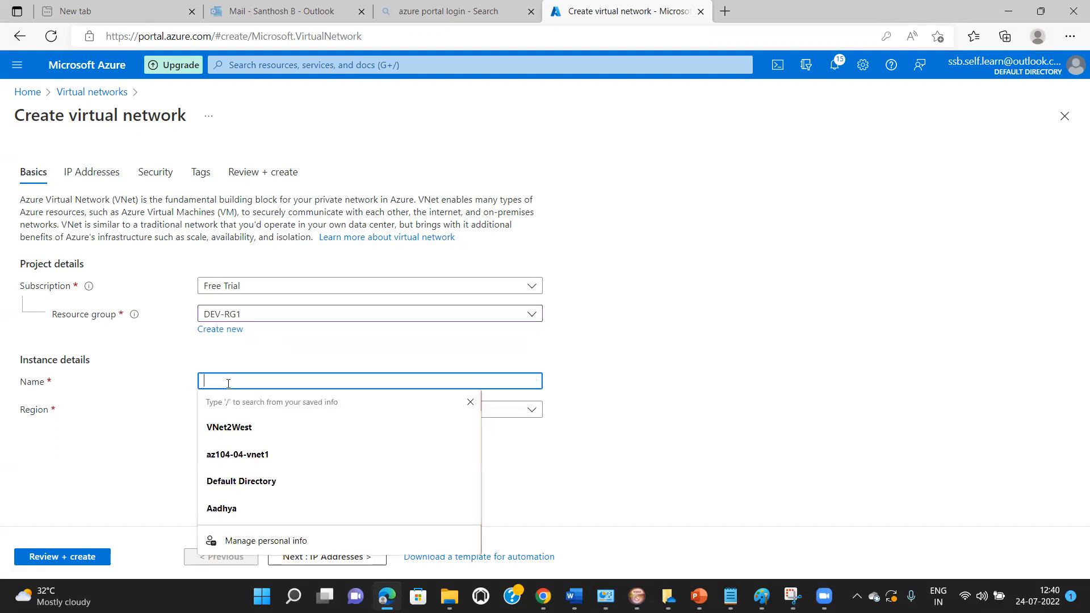
type("IT")
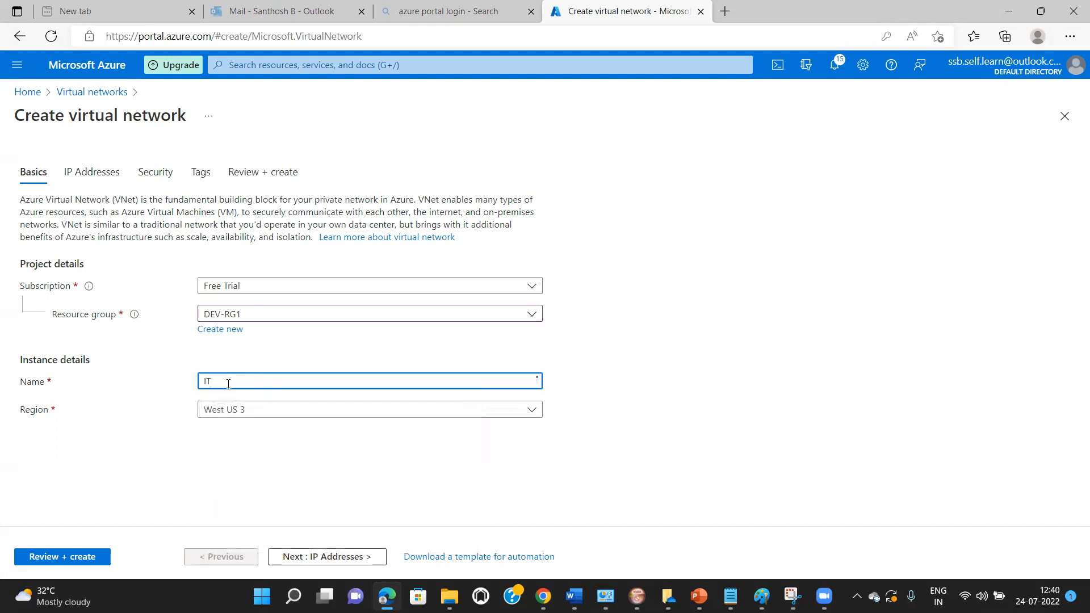
type("-VNet1")
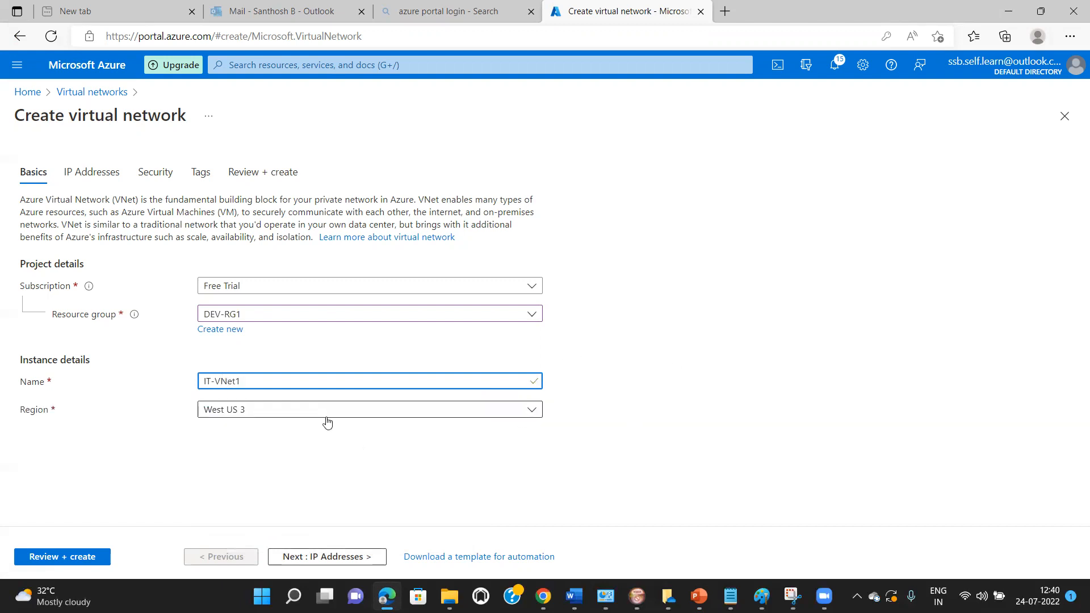
left_click(337, 559)
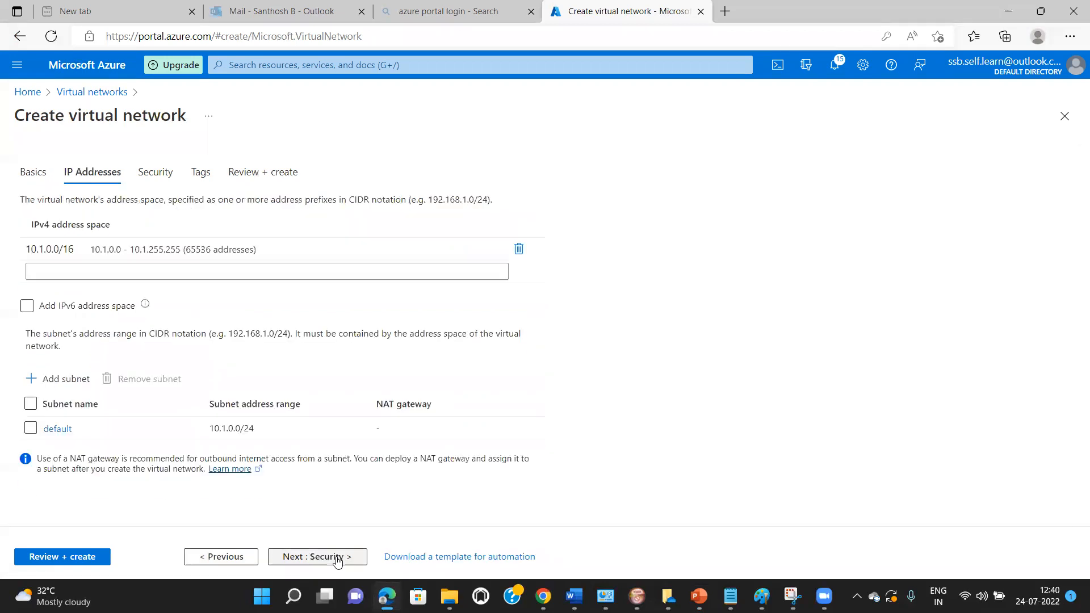
Replace the virtual network's default IPv4 address space with 10.10.0.0/16
left_click(517, 254)
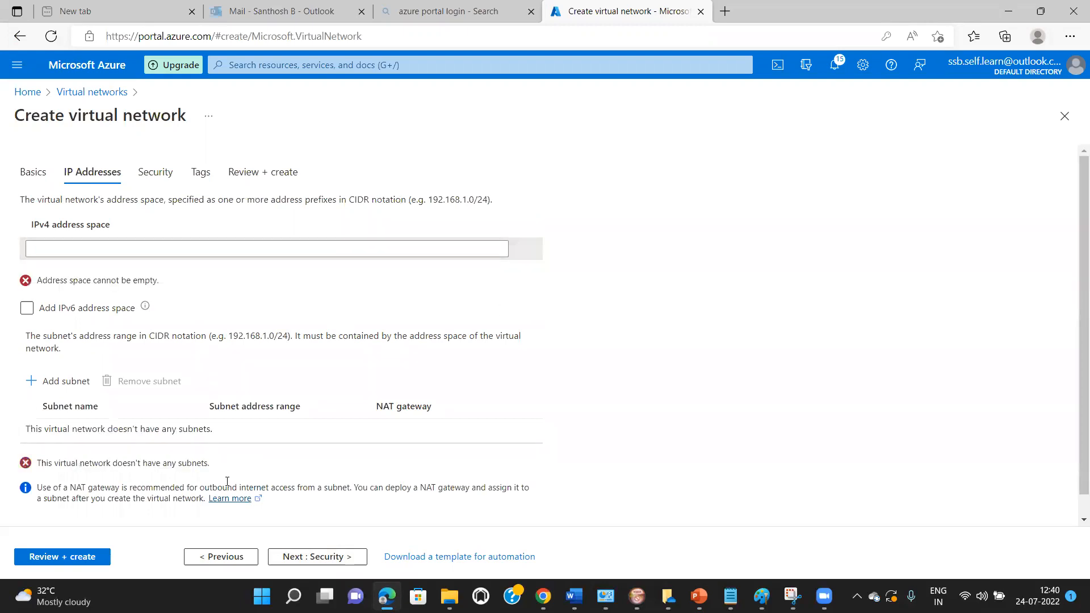
left_click(120, 251)
type("1")
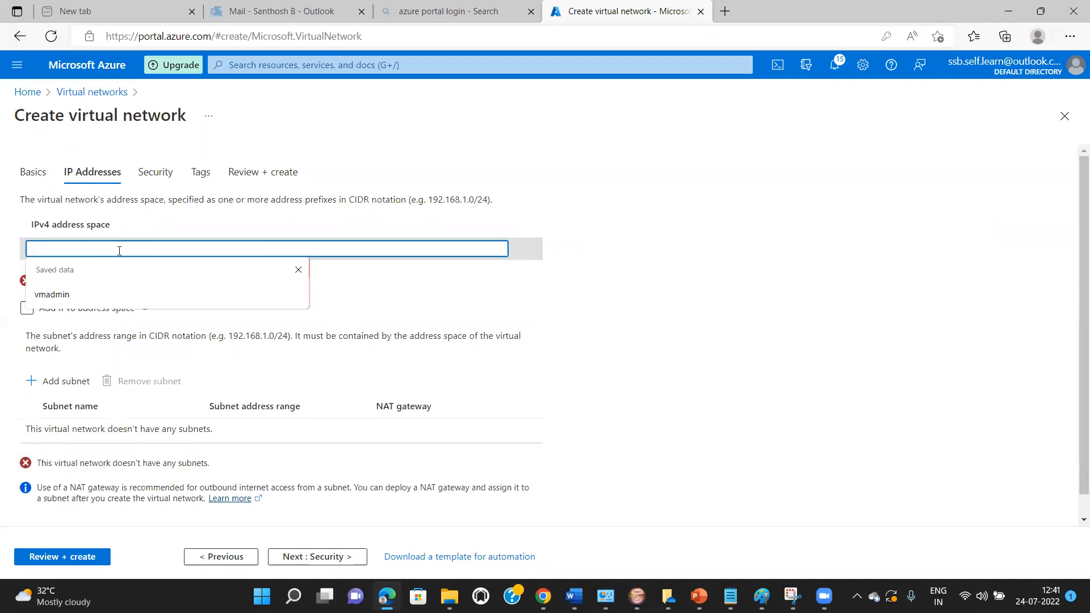
type("0.10")
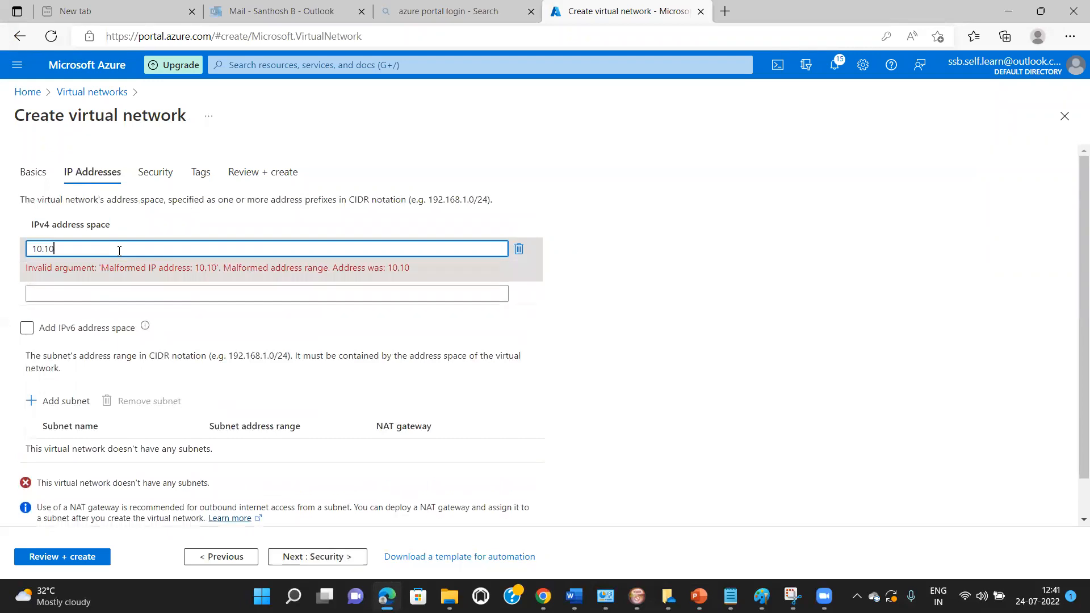
type(".0")
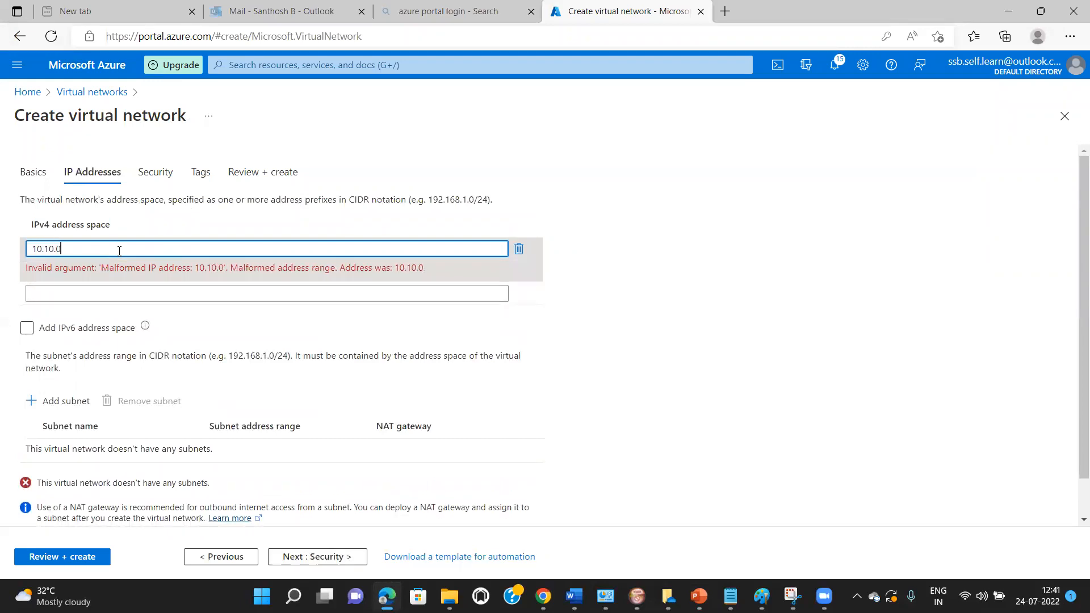
type(".0")
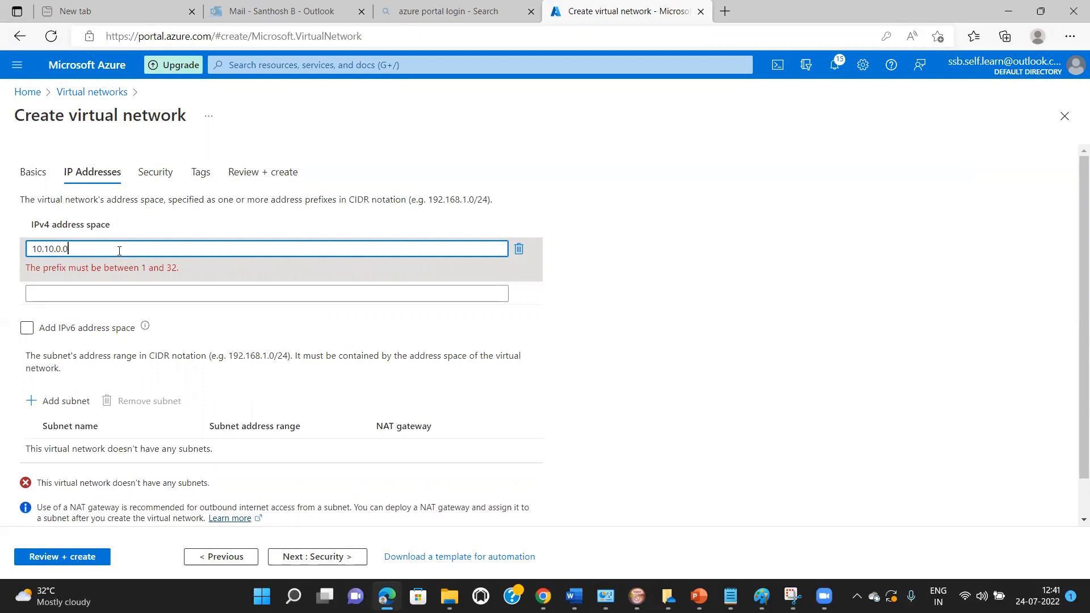
type("/16")
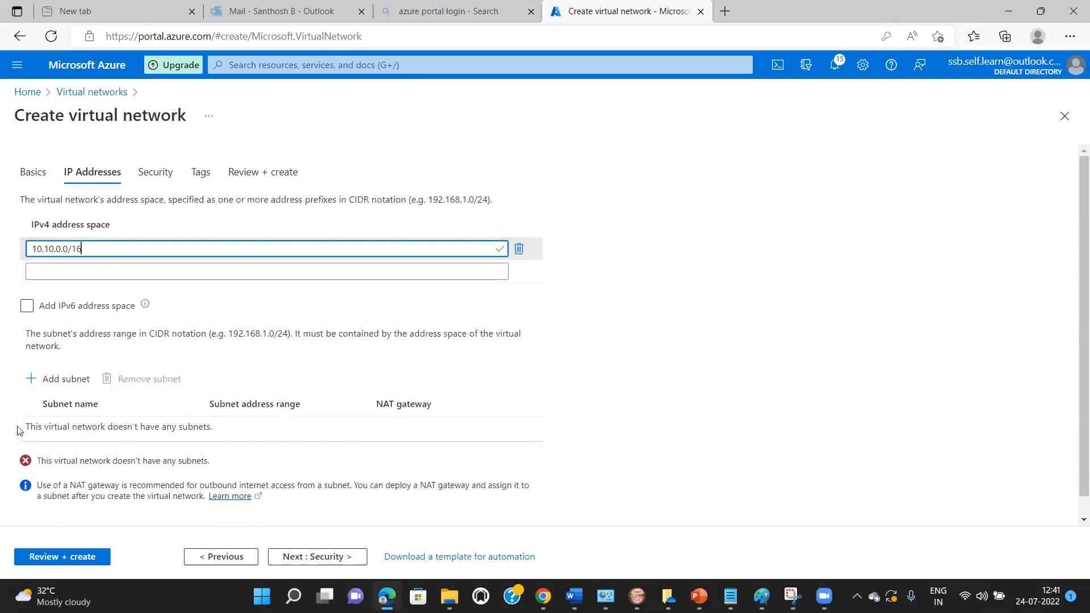
Add a subnet named IT-Snet-VM with the address range 10.10.0.0/24 to the virtual network
left_click(57, 381)
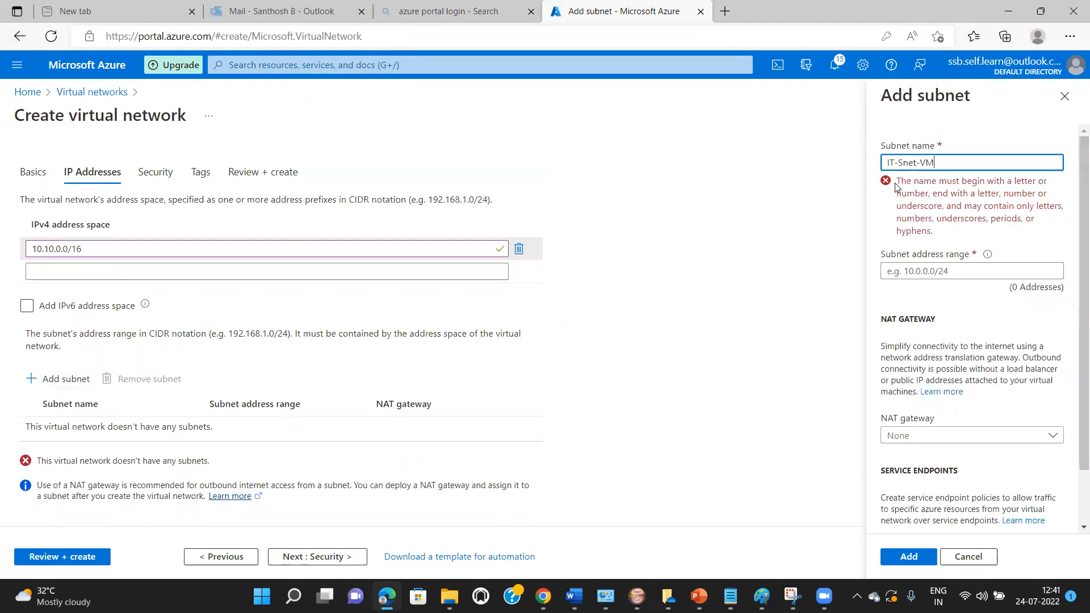
left_click(1016, 206)
type("10")
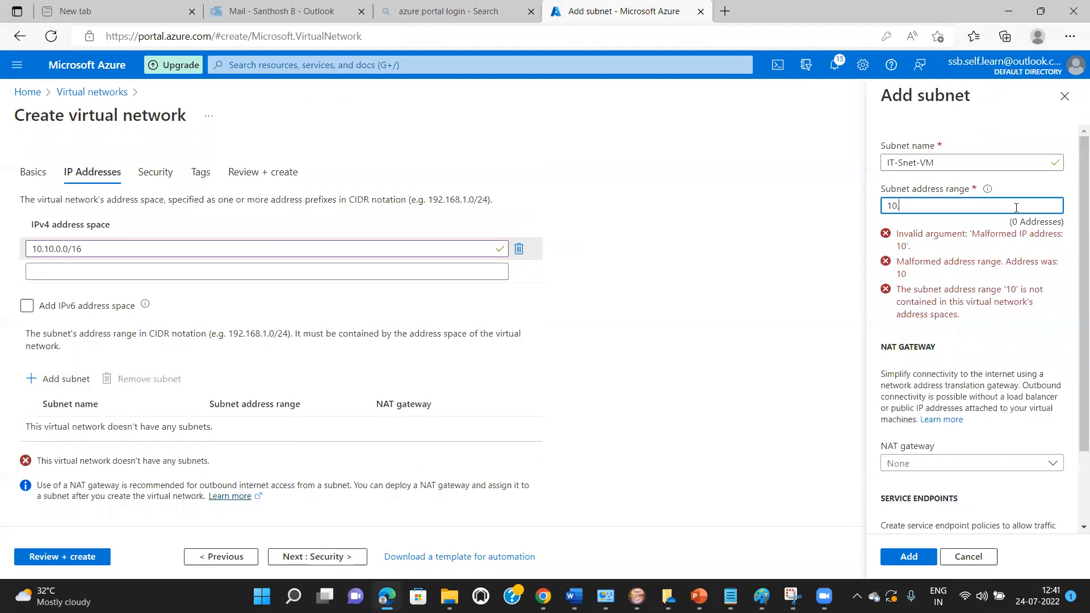
type(".10.0.0/24")
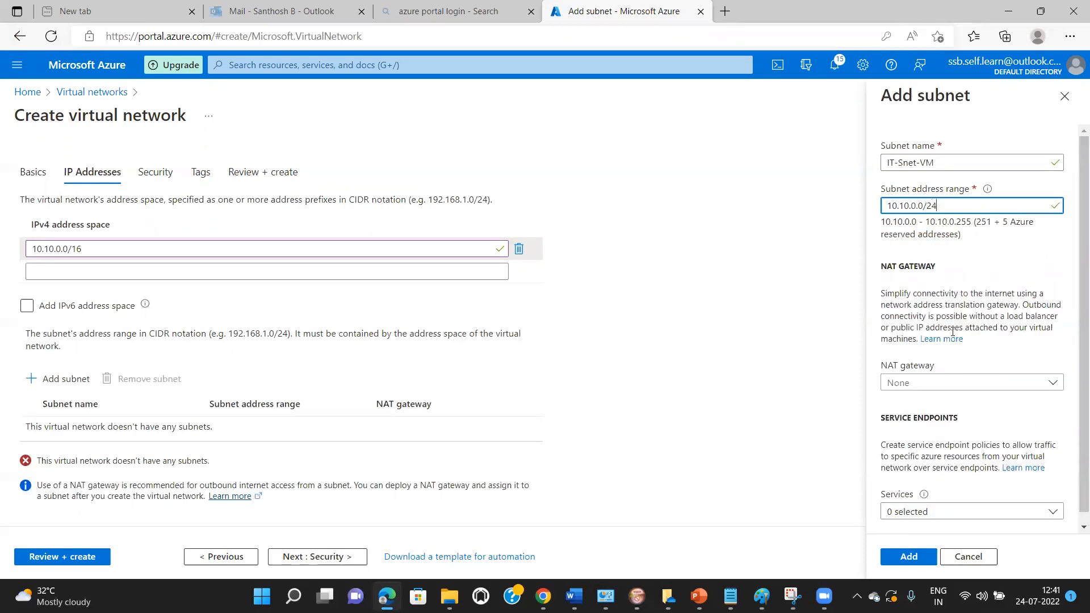
left_click(918, 557)
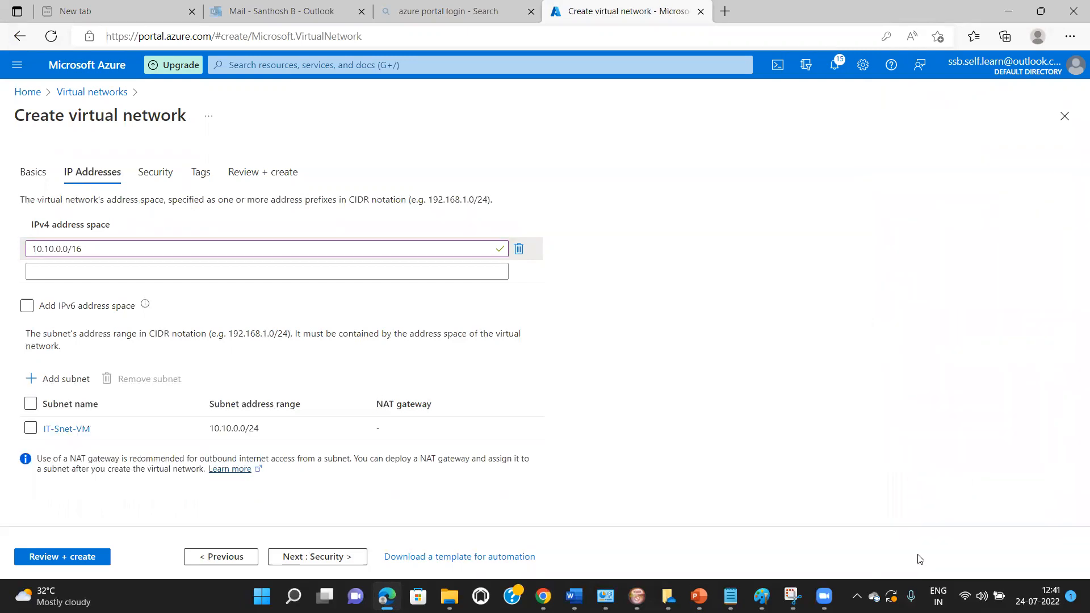
Keep the default security settings without adding tags, and create the virtual network
left_click(335, 559)
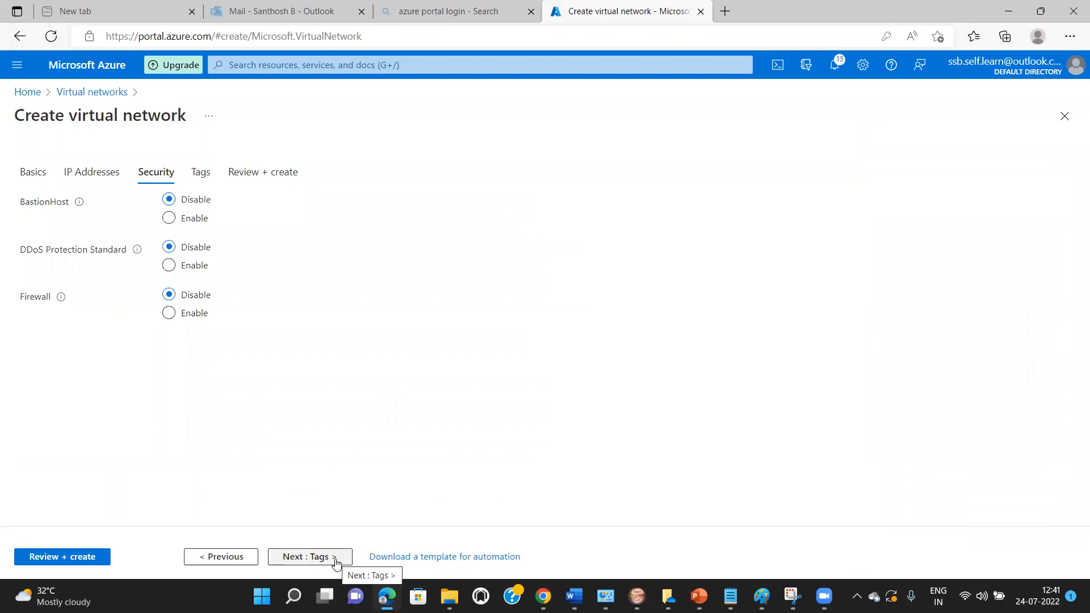
left_click(336, 559)
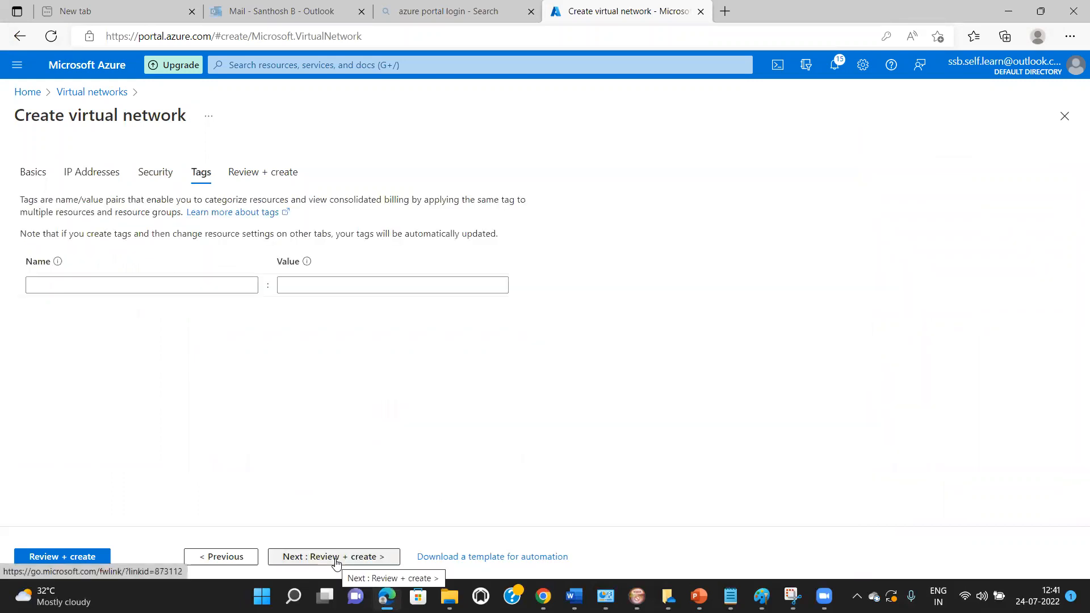
left_click(336, 559)
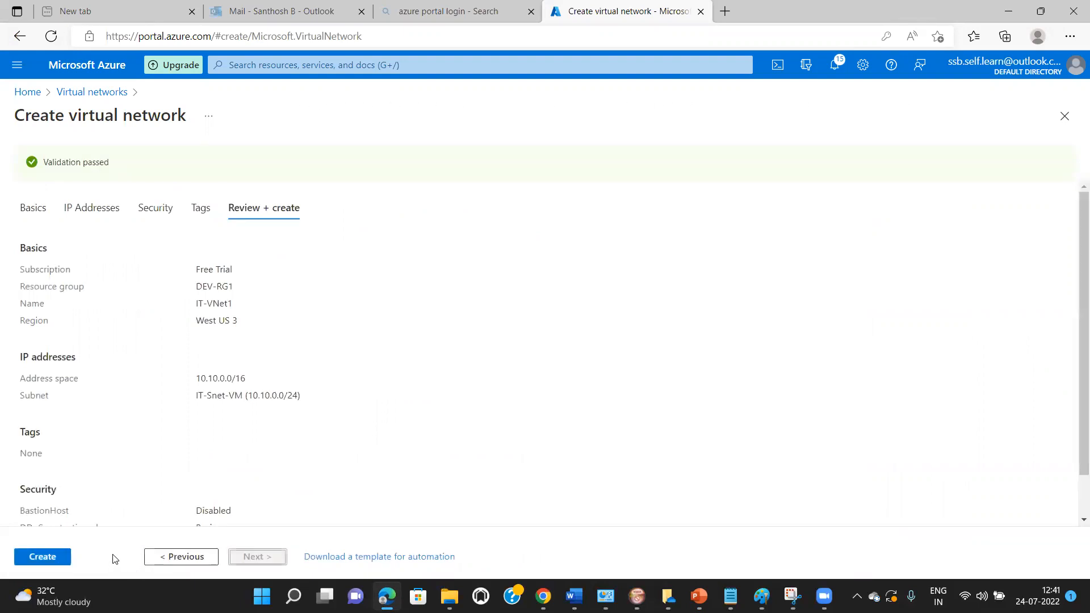
left_click(51, 559)
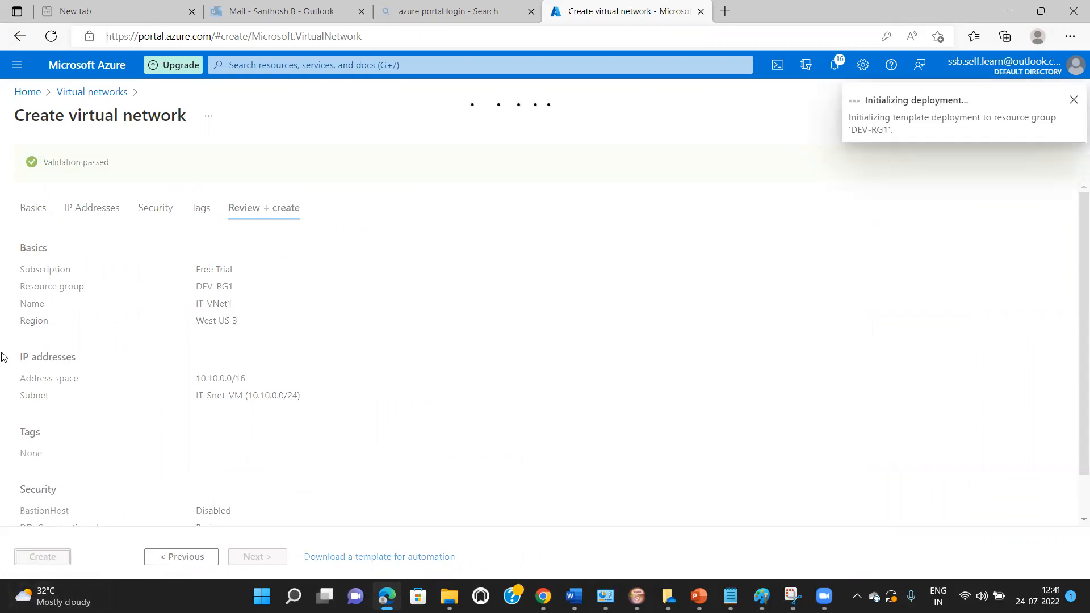
Open the portal's home page in a new browser tab and switch to it
right_click(20, 95)
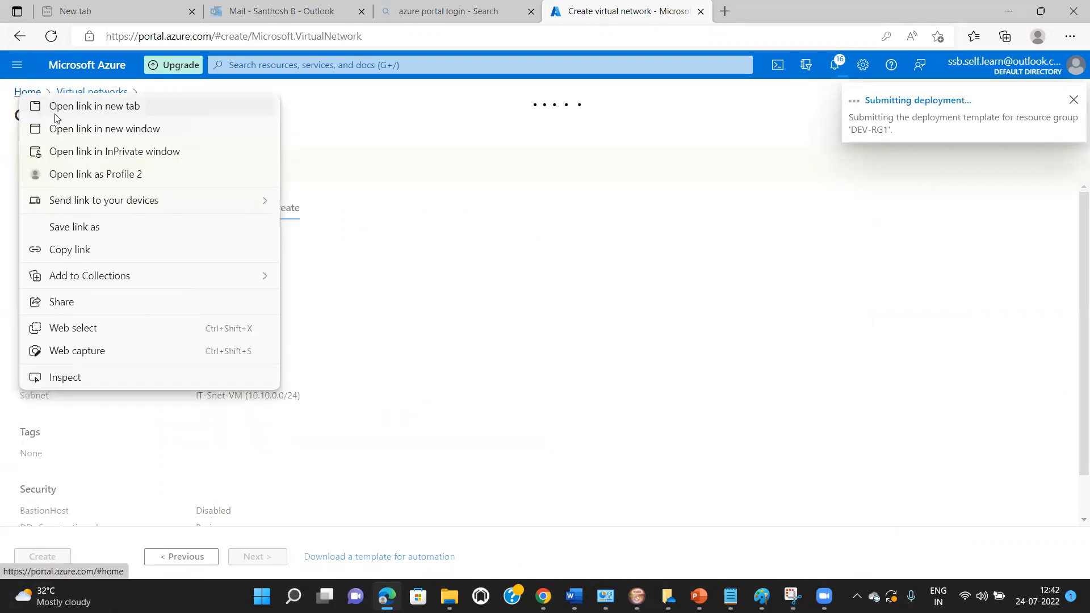
left_click(72, 113)
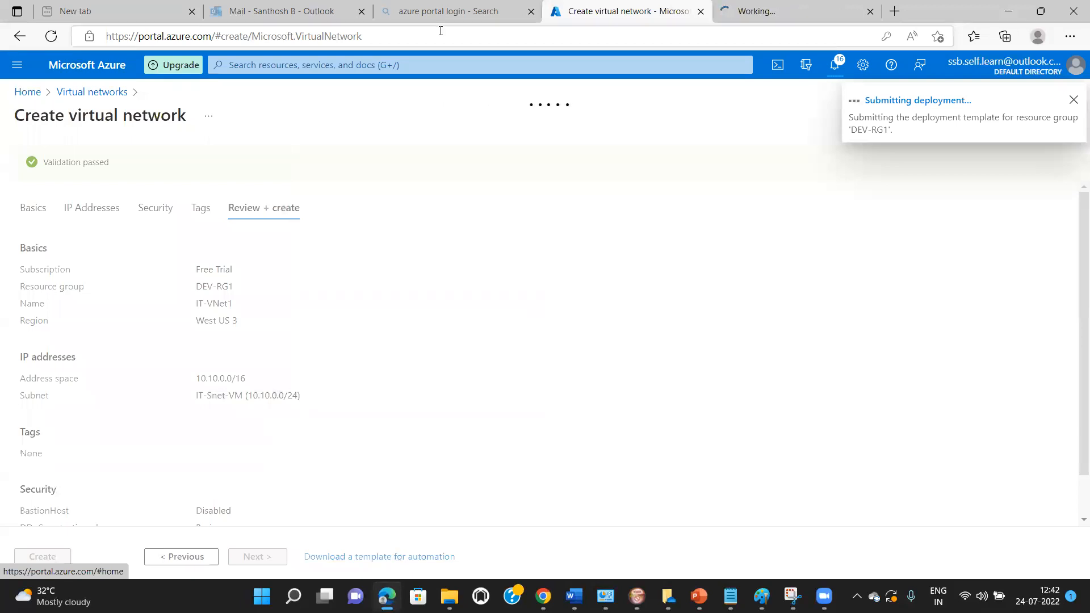
left_click(795, 11)
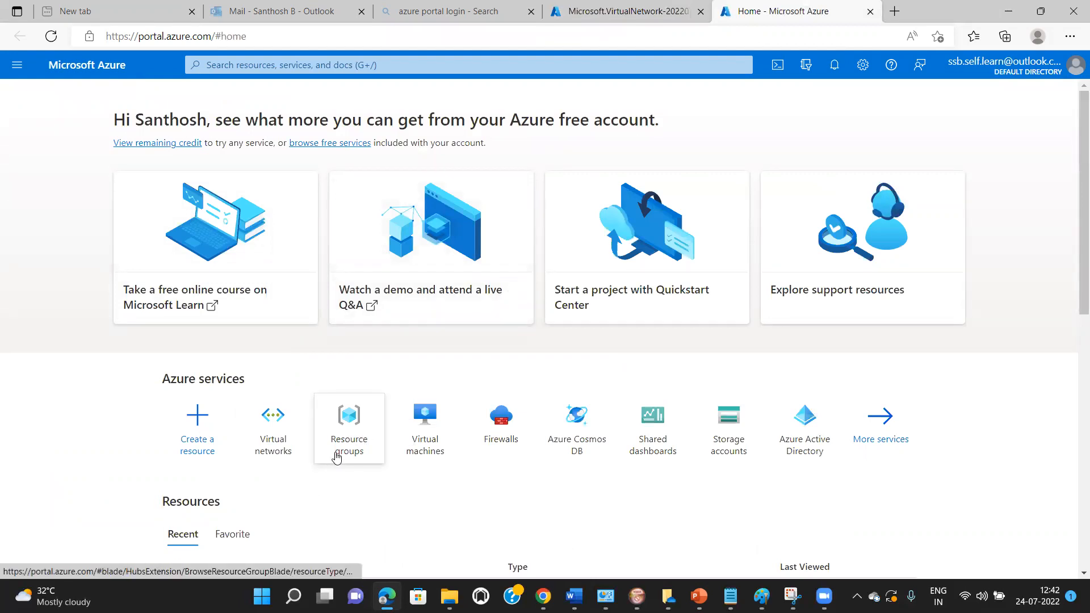
Open the DEV-RG1 resource group and start creating a new resource in it
left_click(343, 449)
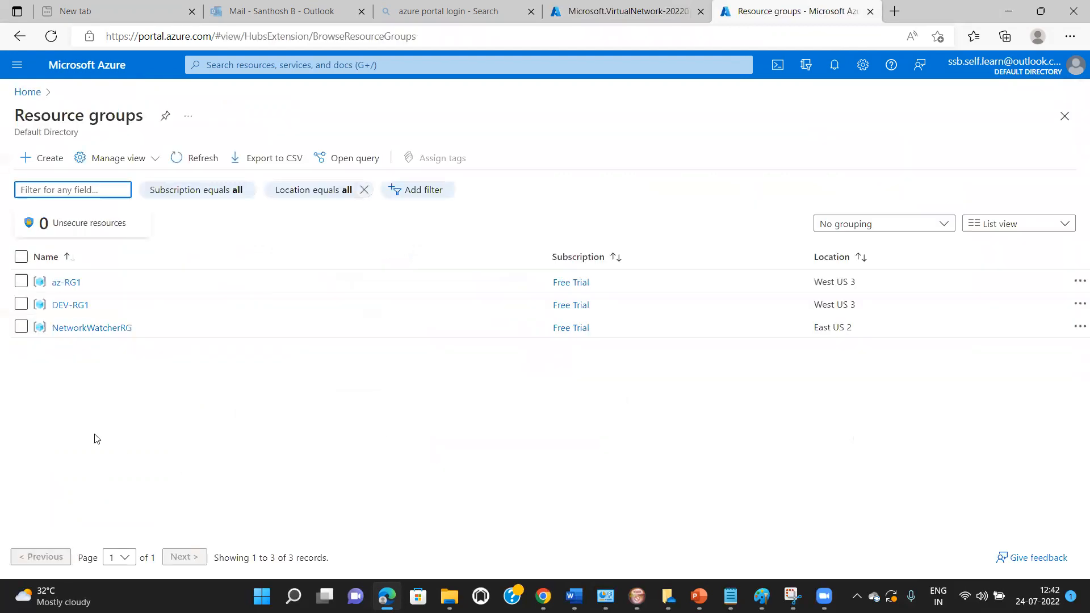
left_click(68, 305)
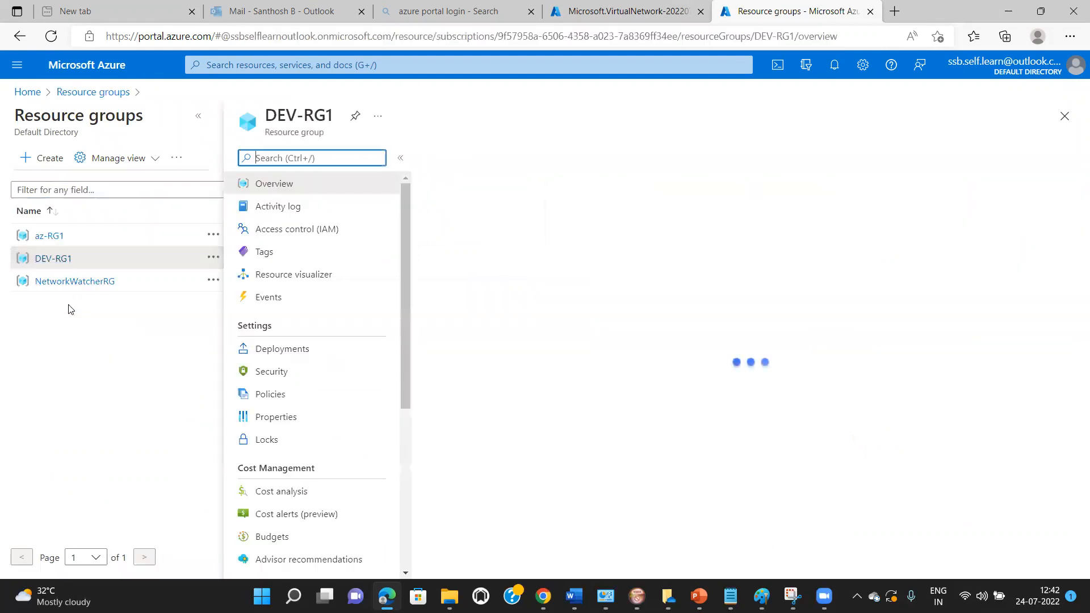
left_click(197, 118)
left_click(260, 161)
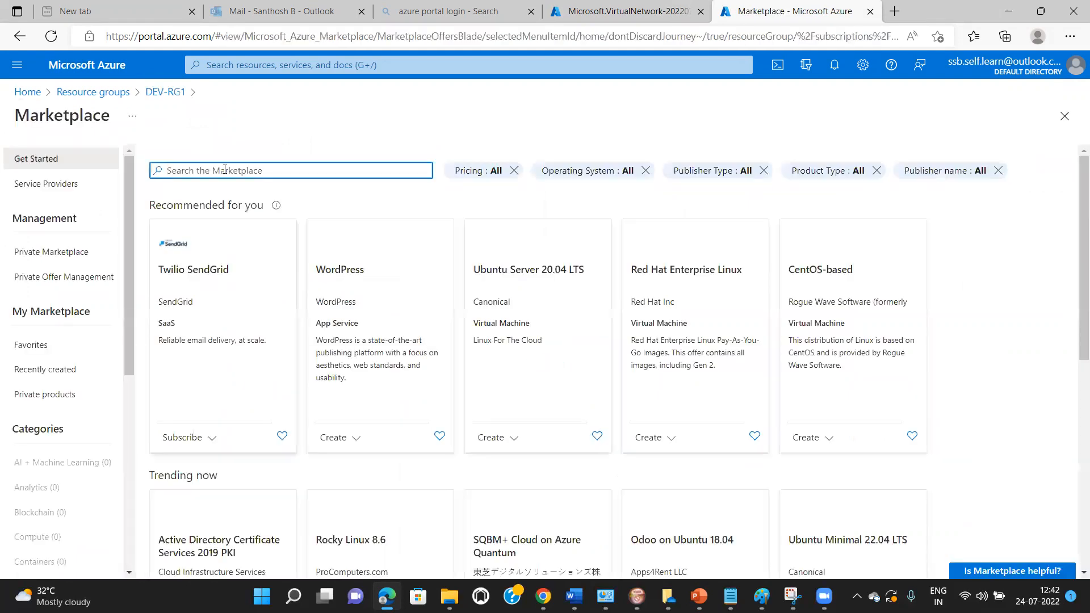
Search the Marketplace for "Virtual machine", open Microsoft's Virtual machine offer and start creating it
type("Virtu")
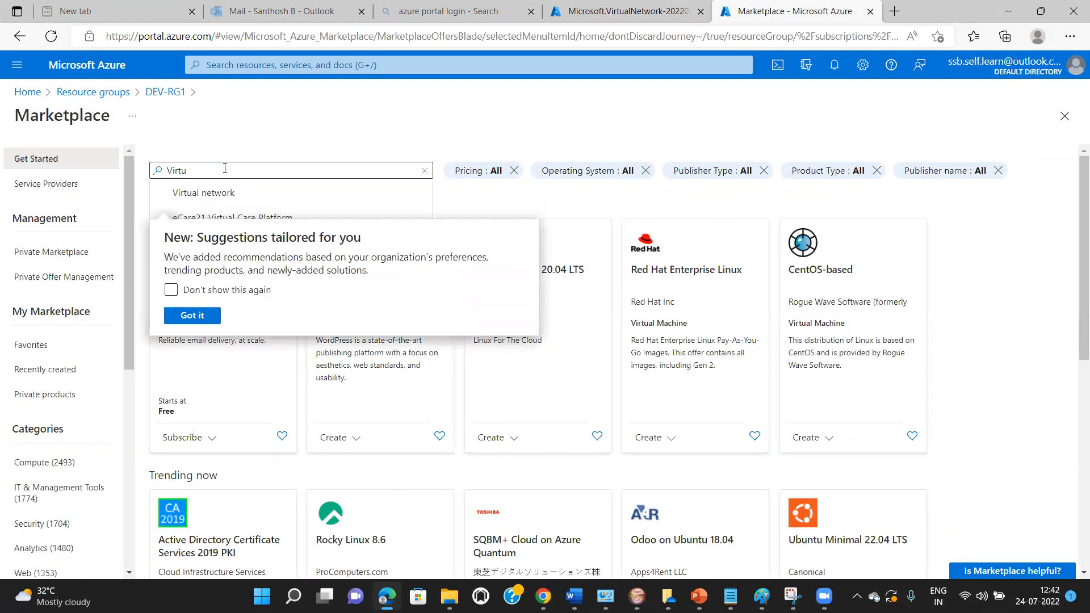
left_click(225, 168)
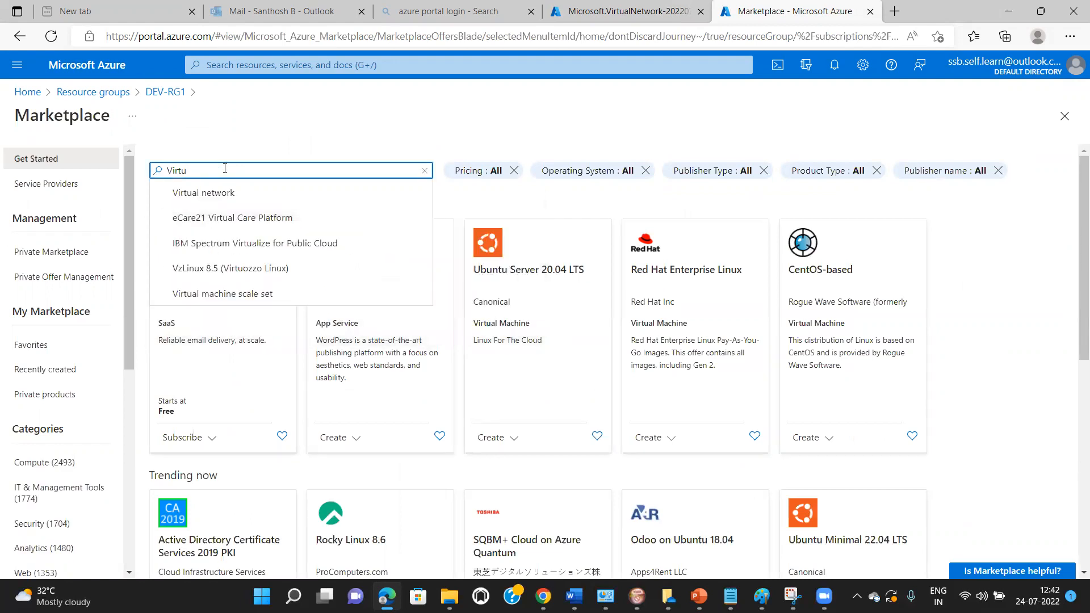
type("al machine")
key("Return")
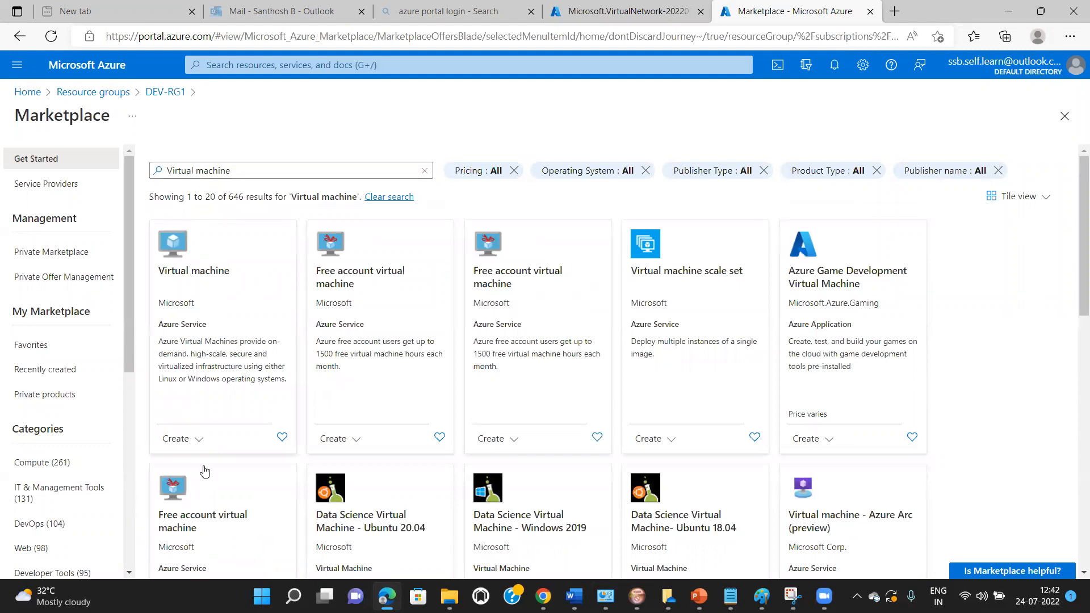
left_click(183, 440)
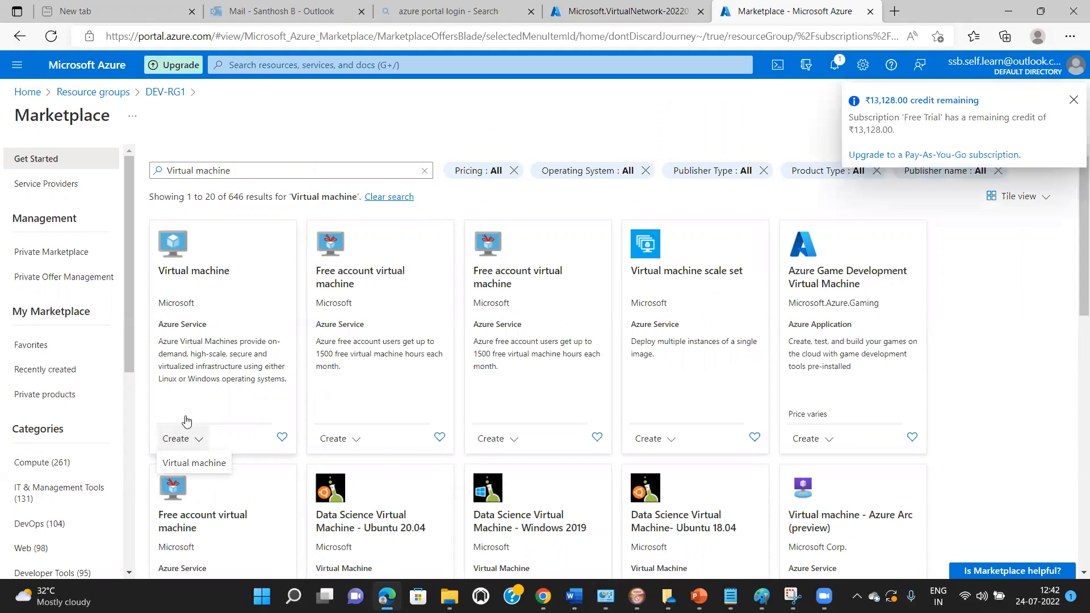
left_click(177, 267)
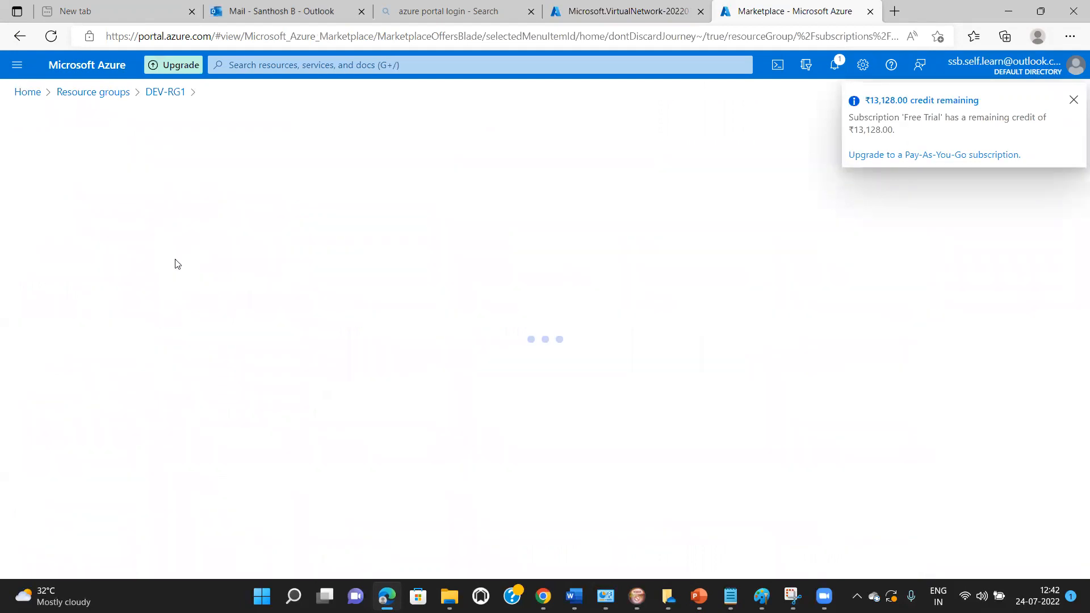
left_click(1074, 101)
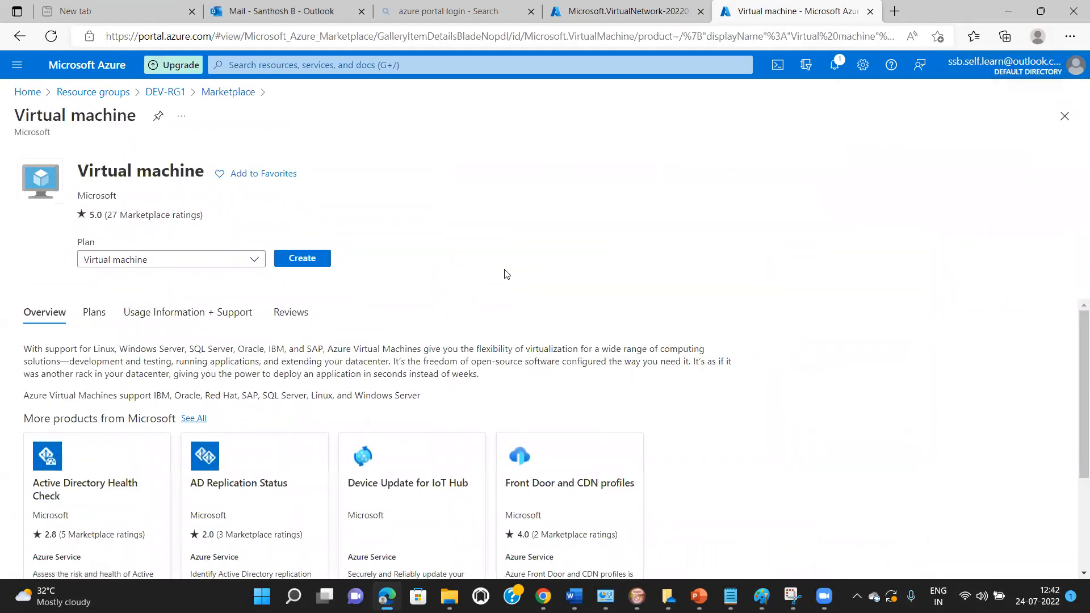
left_click(296, 259)
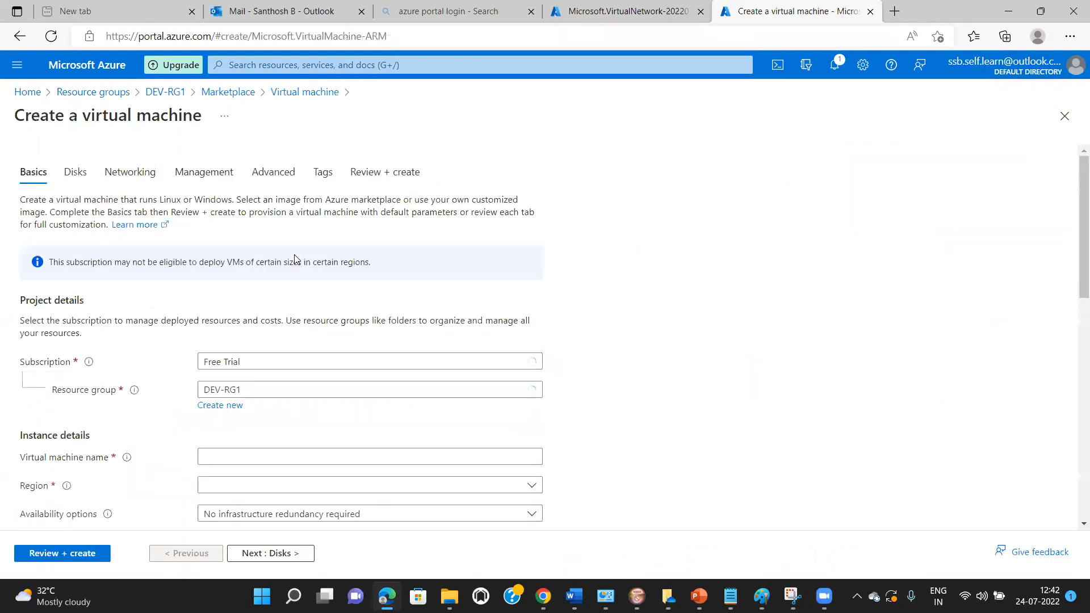
Name the virtual machine IT-VM1
left_click(451, 458)
type("I")
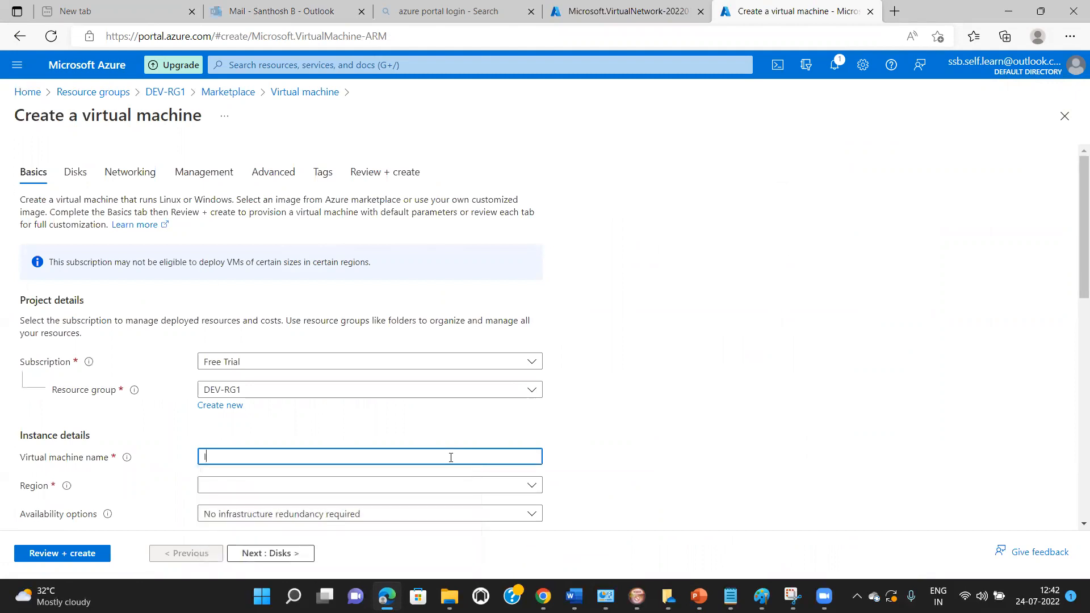
type("T-VM")
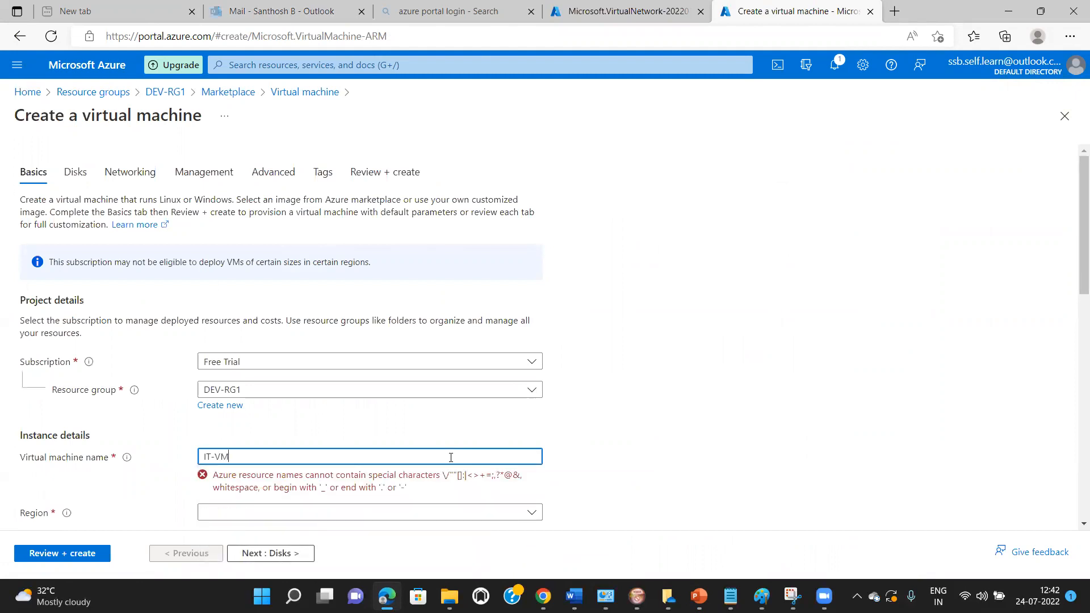
type("1")
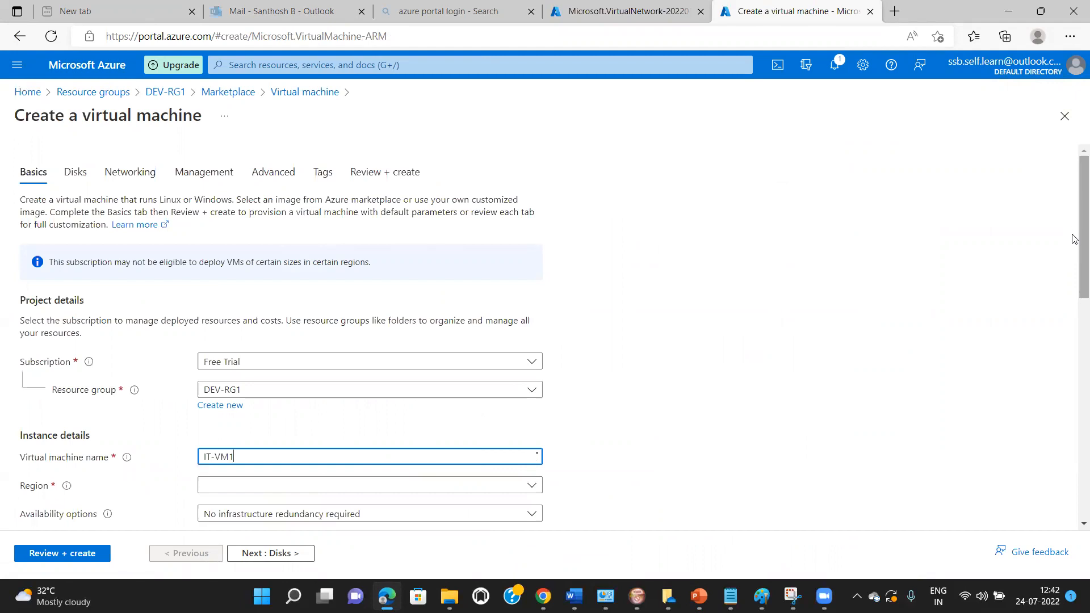
Set the region to (US) West US 3 and the image to Windows Server 2016 Datacenter - Gen2
scroll(1022, 374, "down", 3)
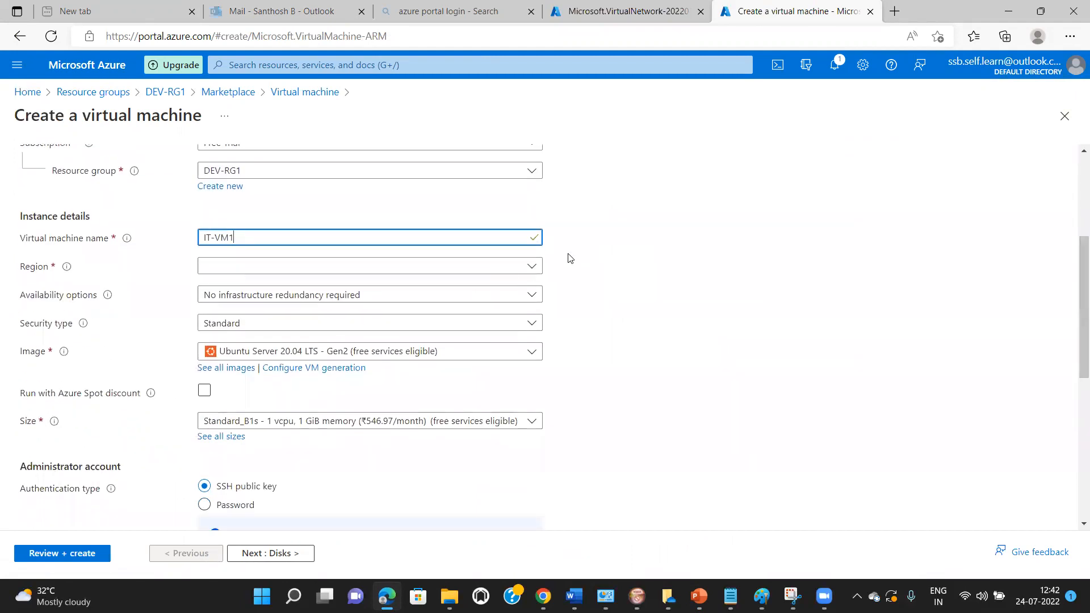
left_click(534, 267)
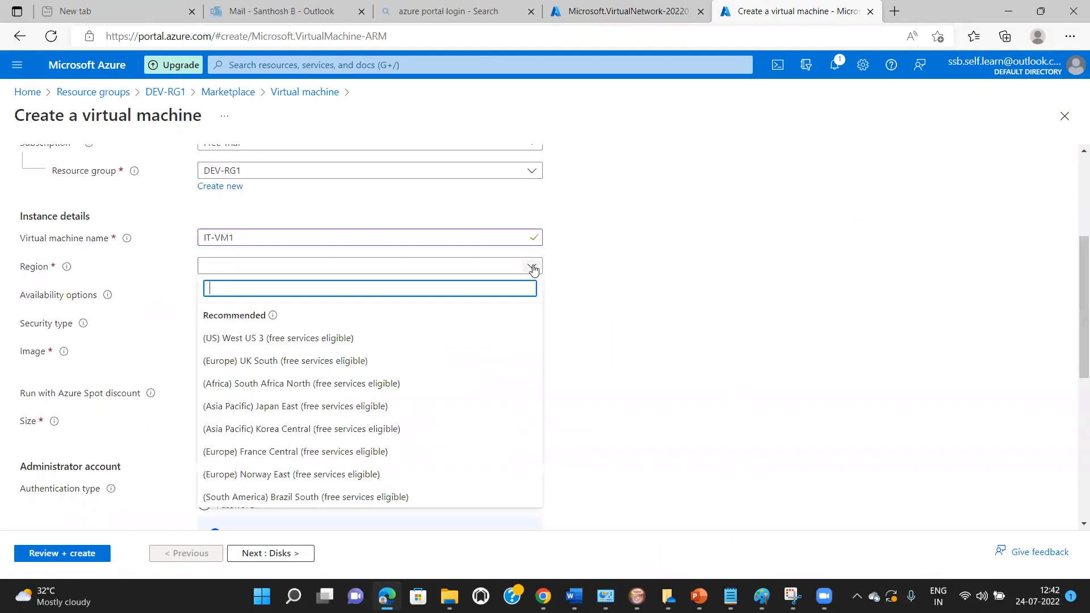
left_click(402, 343)
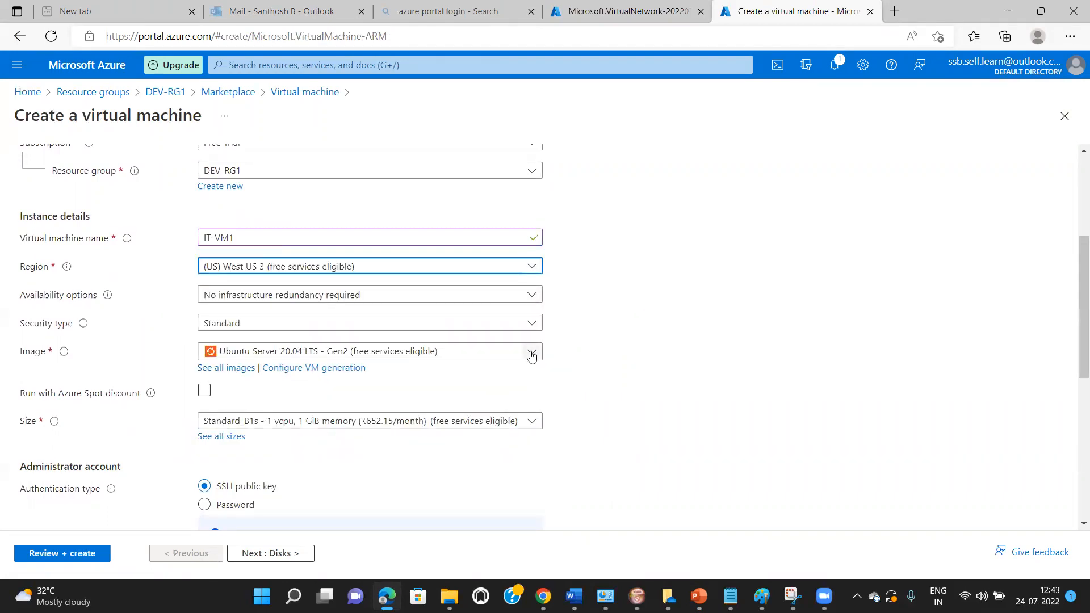
left_click(531, 352)
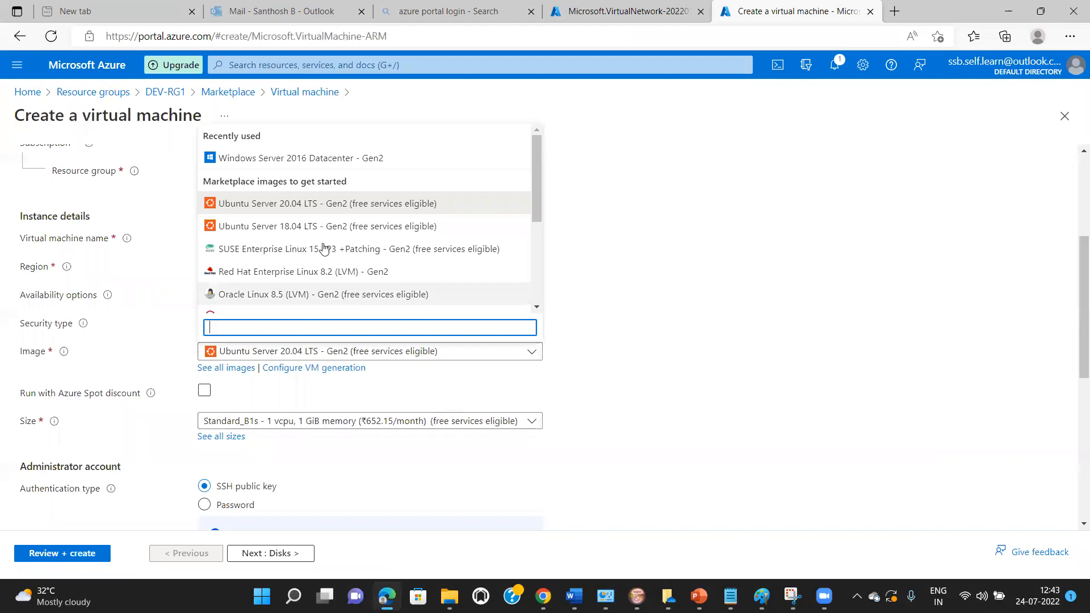
left_click(330, 157)
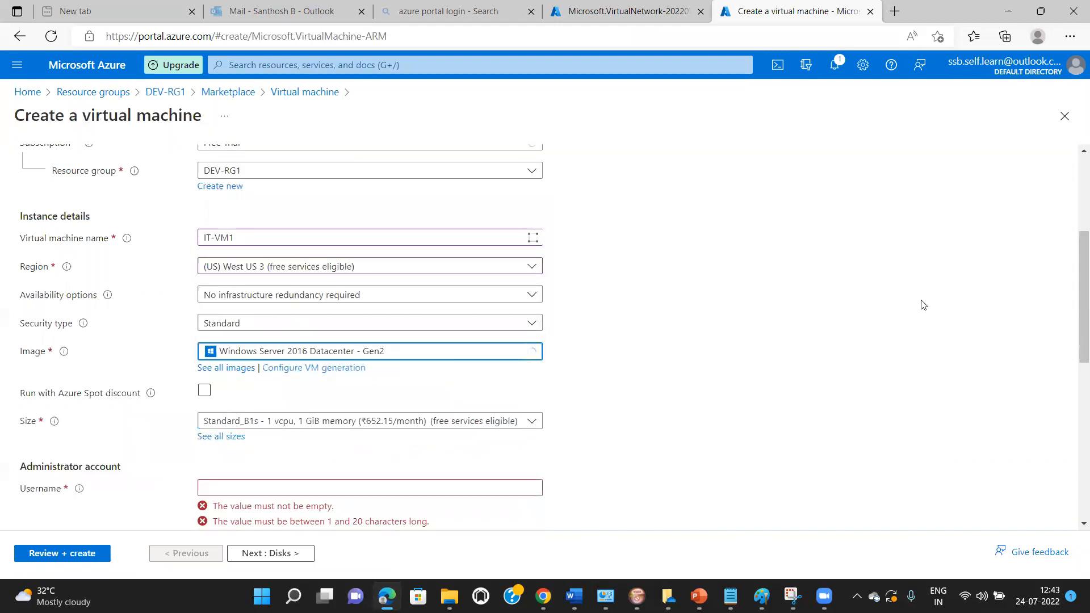
Set the administrator username to vmadmin, and enter and confirm the account password
scroll(1074, 282, "down", 3)
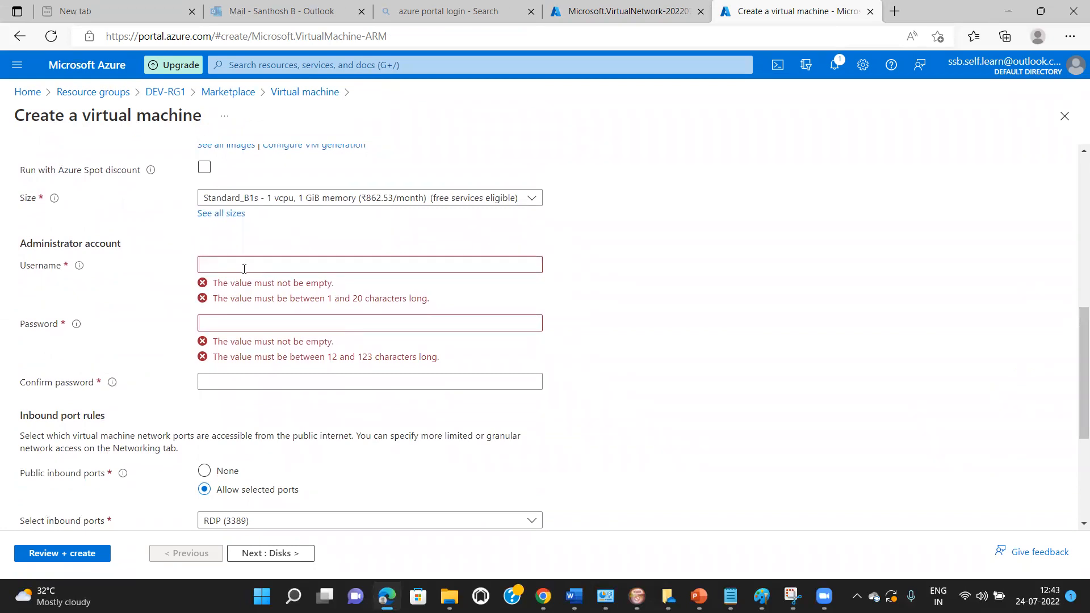
left_click(244, 269)
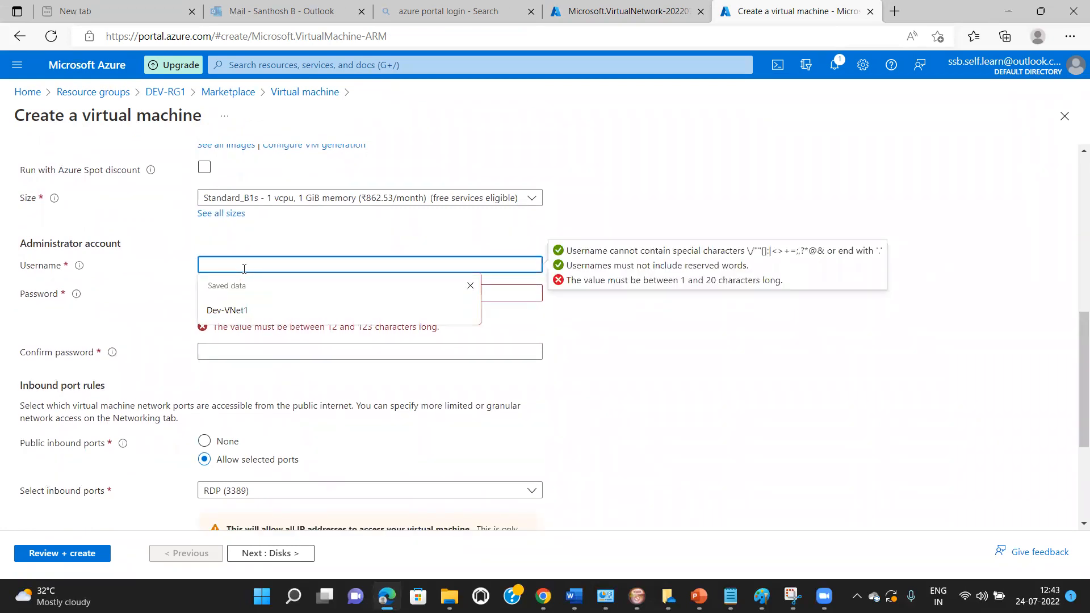
type("vmadmin")
key("Tab")
type("P•••")
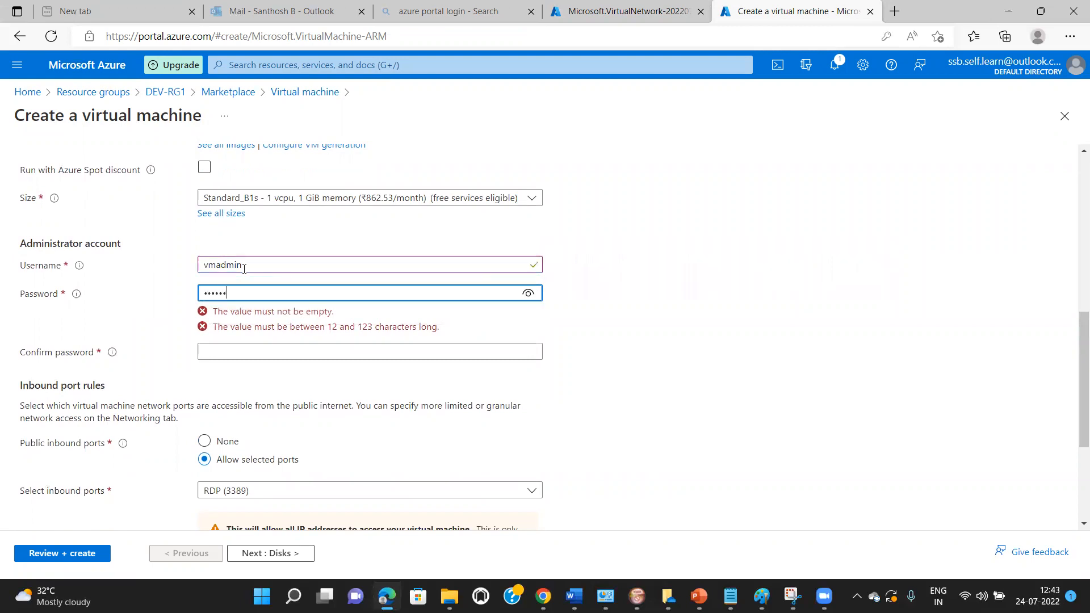
type("••")
key("Tab")
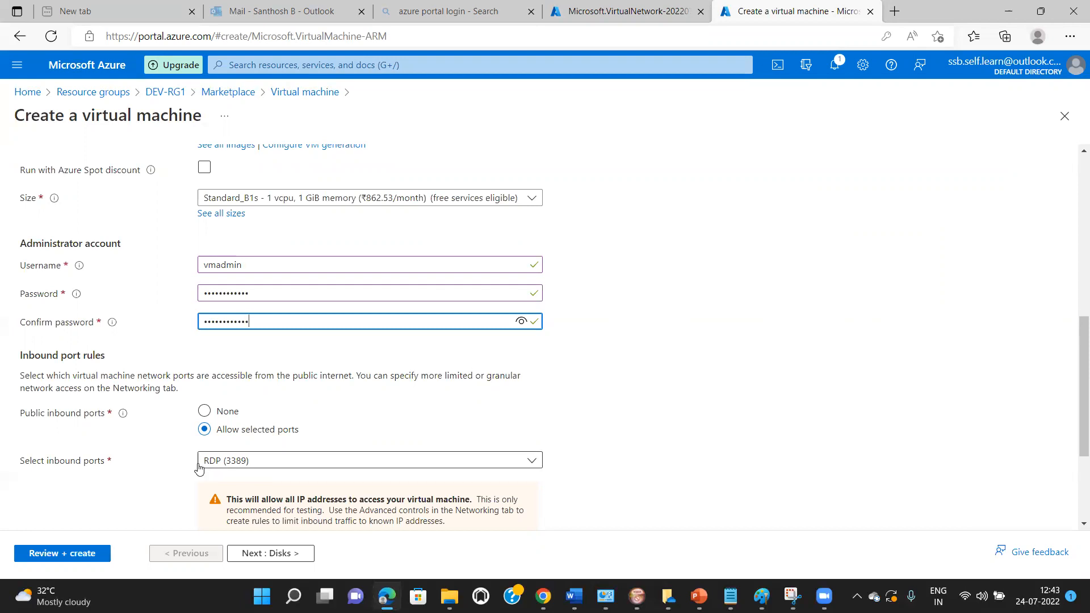
Set the public inbound ports to None and proceed to the networking settings, keeping the default disk options
left_click(205, 412)
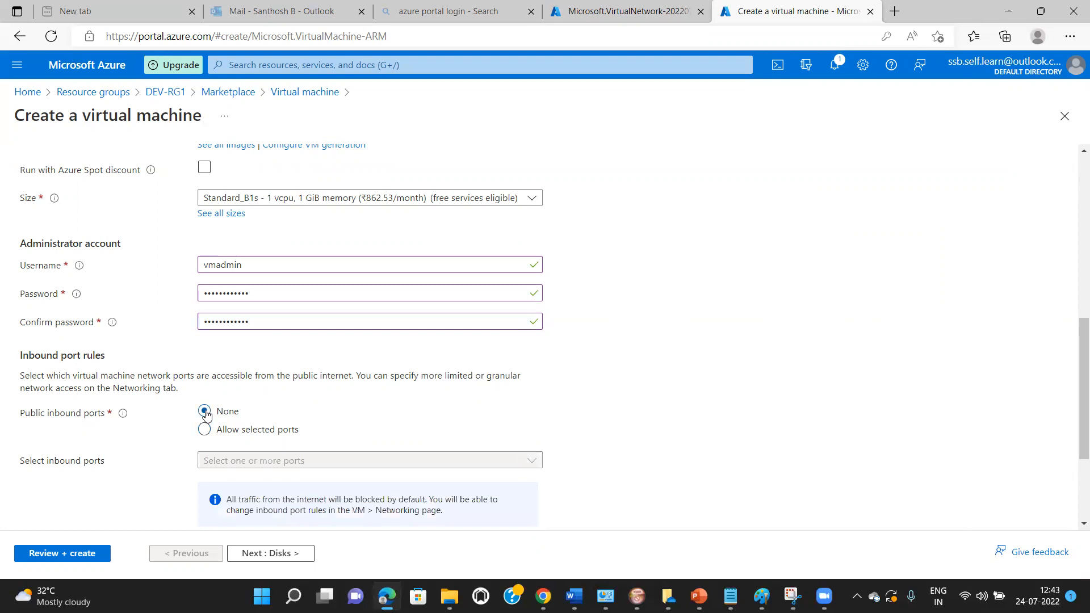
scroll(1075, 337, "down", 3)
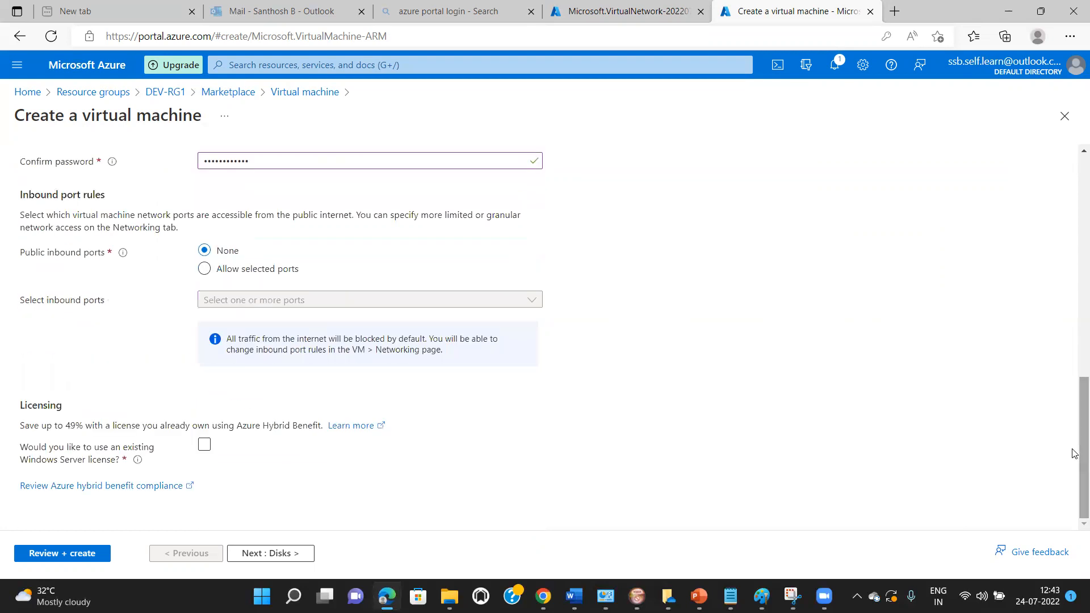
left_click(284, 554)
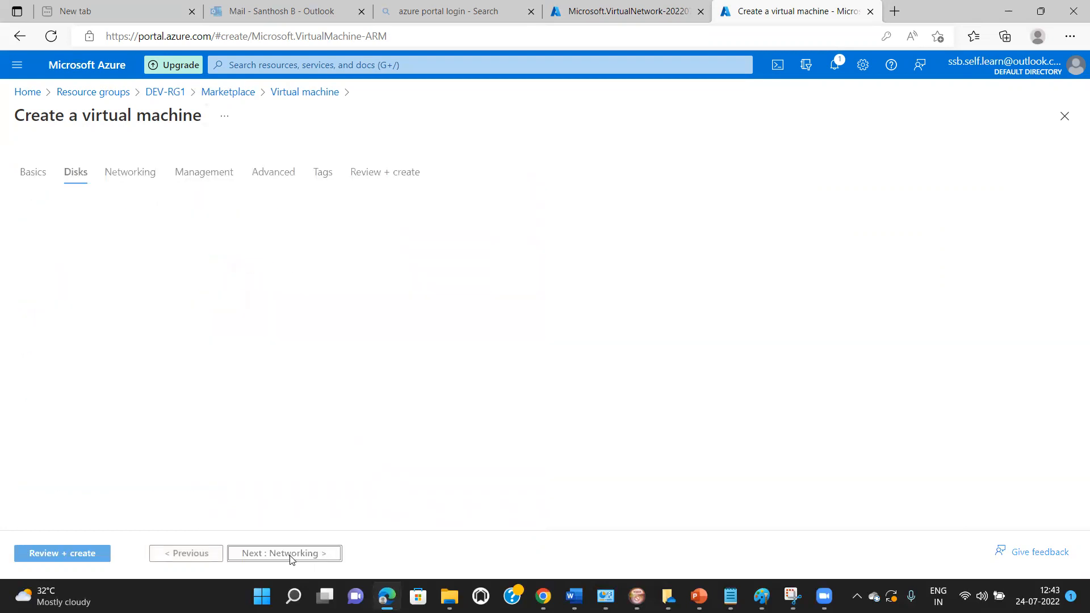
left_click(291, 558)
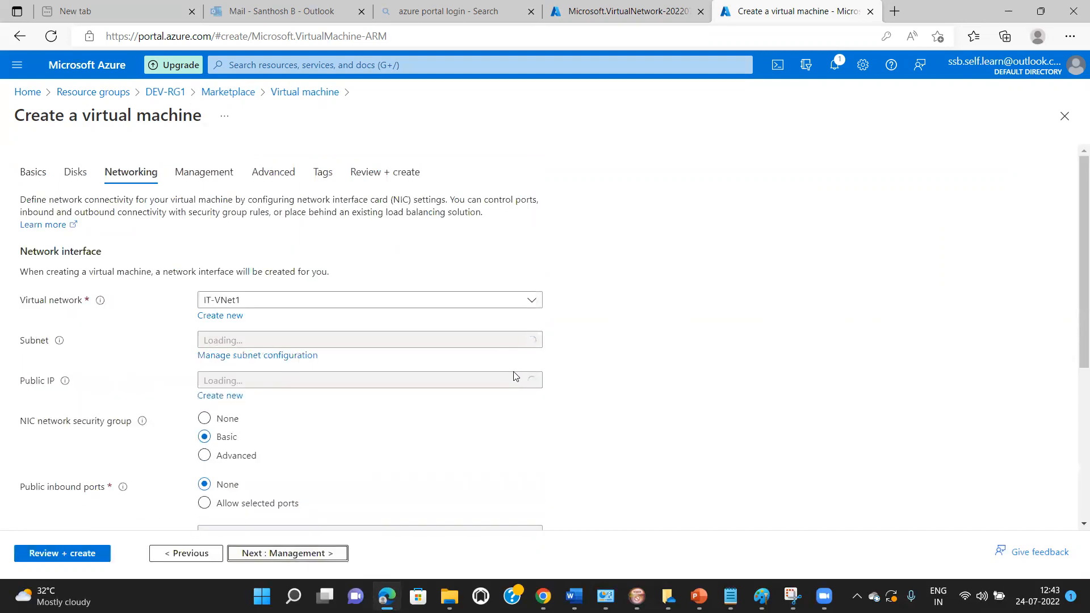
Connect the virtual machine to the virtual network IT-VNet1 and its subnet IT-Snet-VM (10.10.0.0/24)
left_click(532, 300)
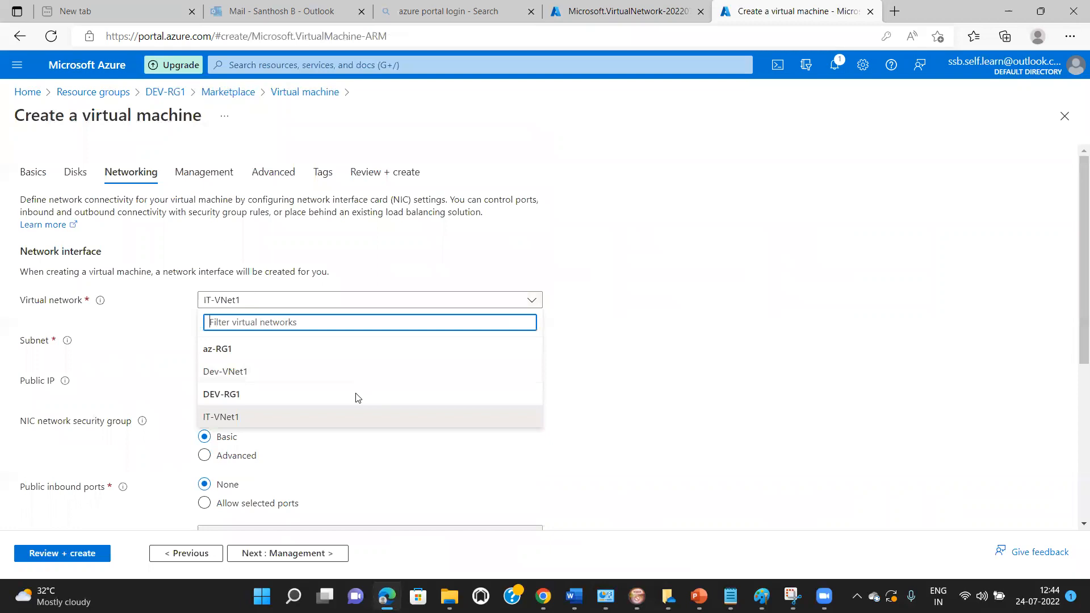
left_click(297, 419)
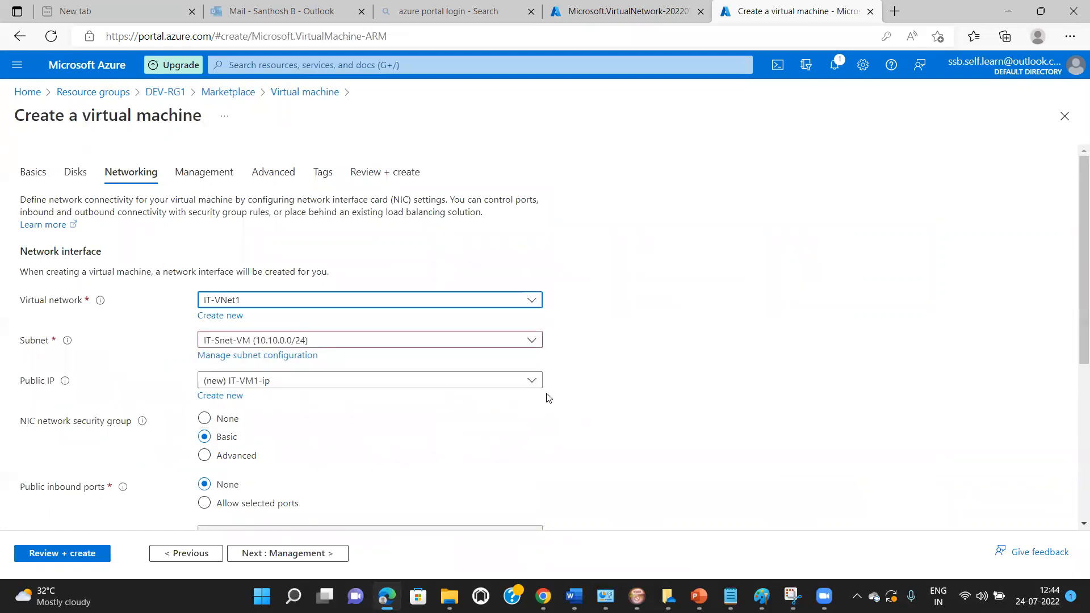
left_click(533, 341)
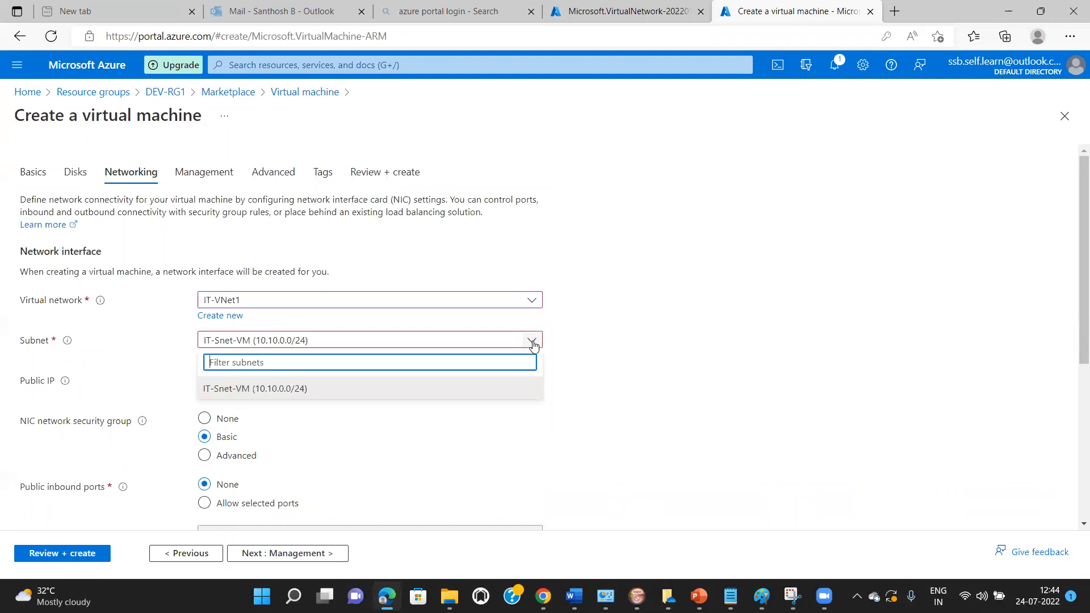
left_click(454, 390)
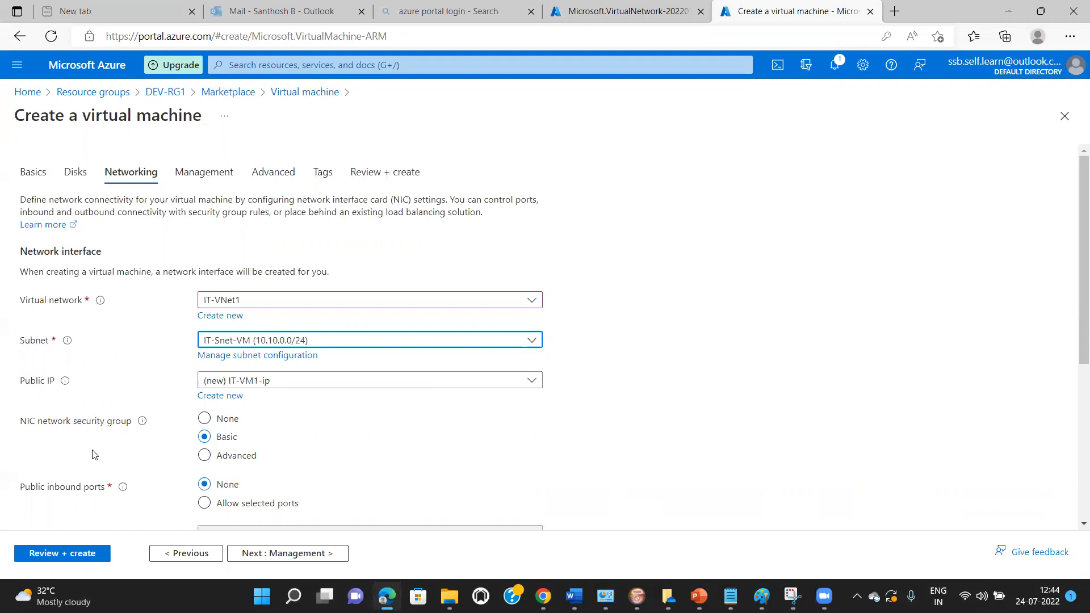
Set the NIC network security group to None and proceed to the management settings
left_click(206, 419)
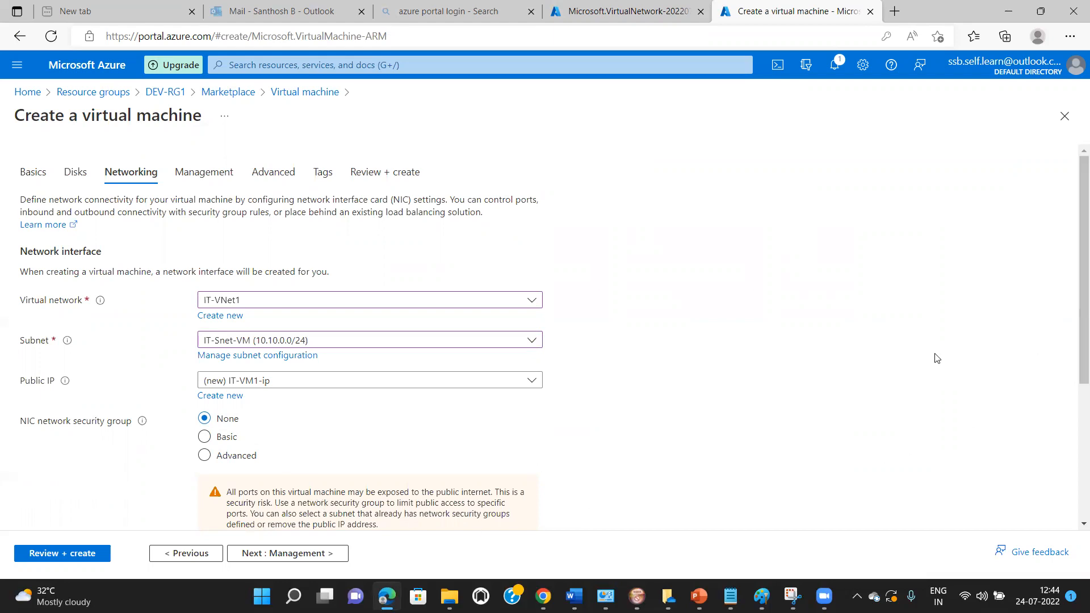
left_click_drag(1075, 339, 1075, 485)
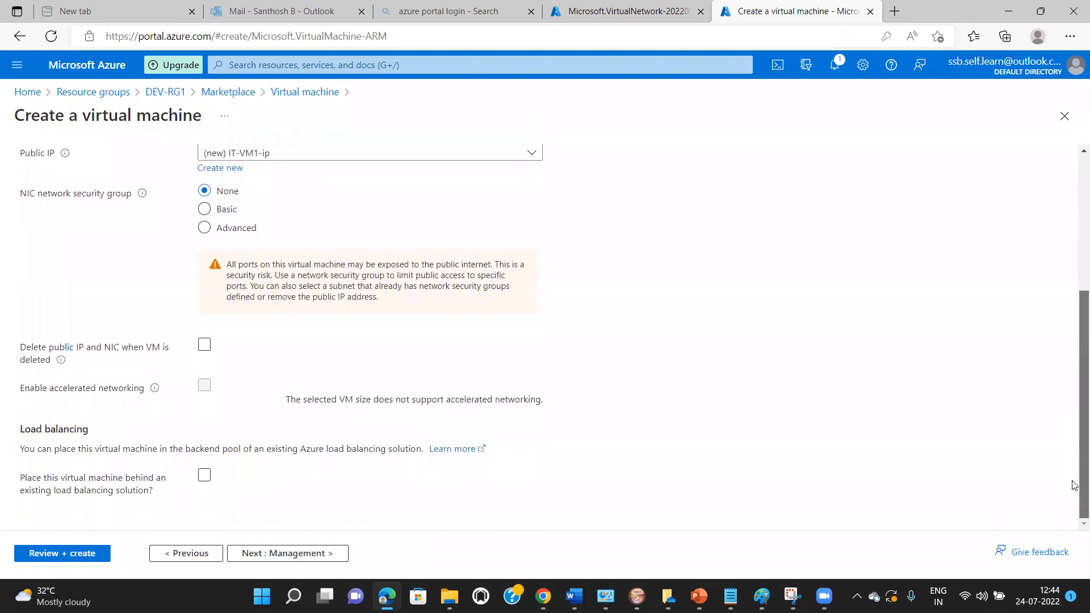
left_click(301, 558)
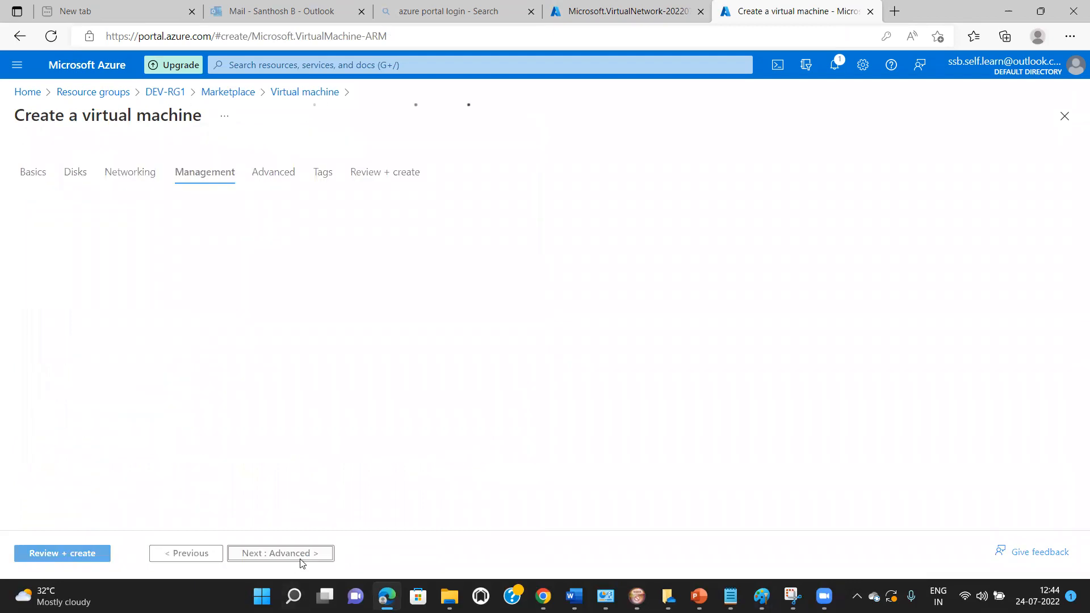
Proceed through the remaining settings without adding extensions or tags, and create the virtual machine
left_click(204, 389)
left_click(277, 554)
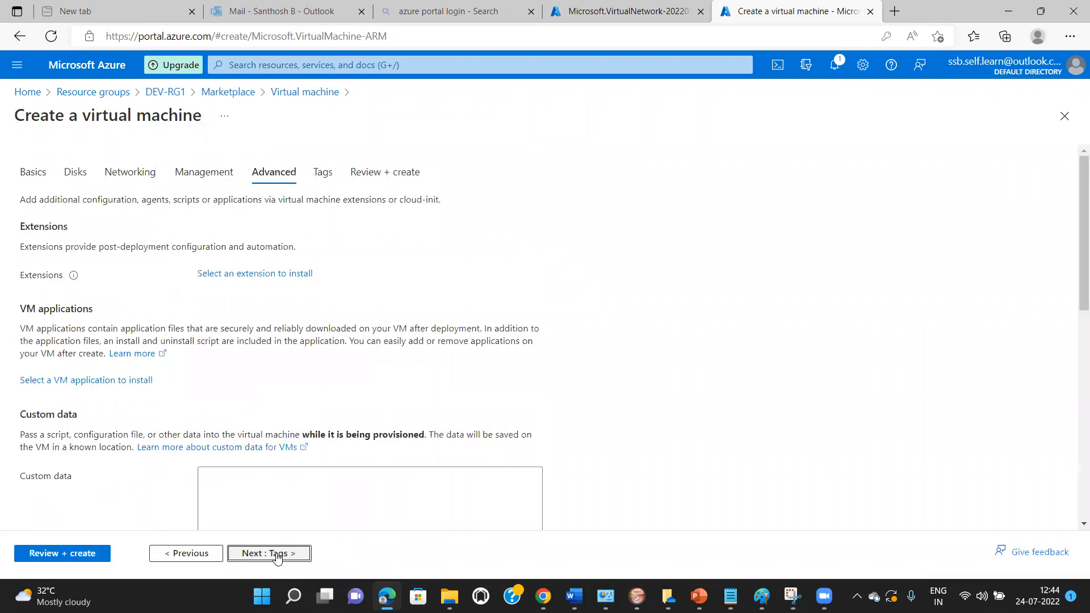
left_click(277, 554)
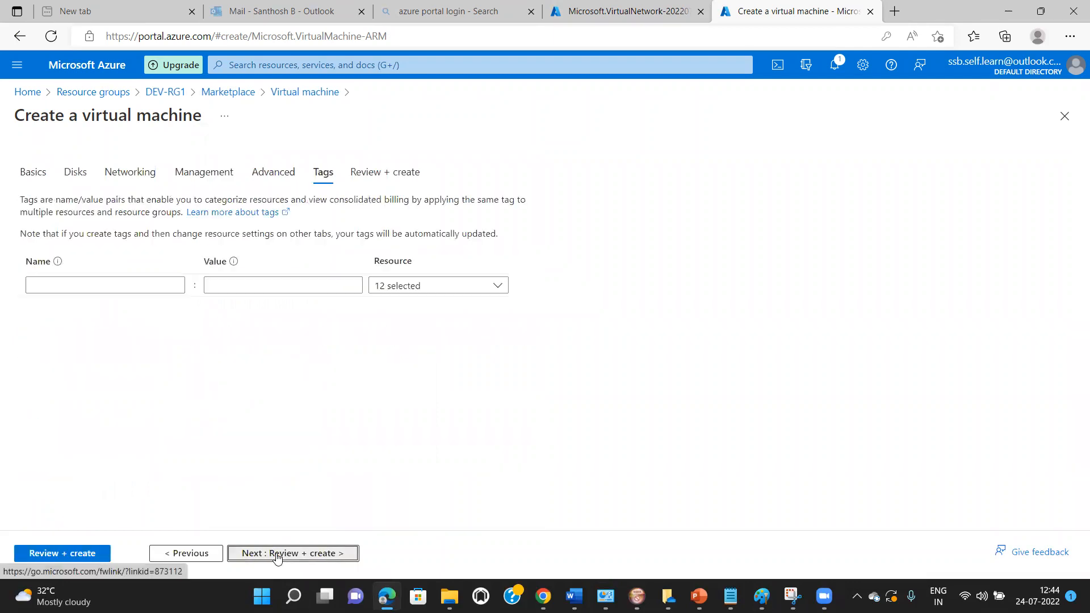
left_click(278, 555)
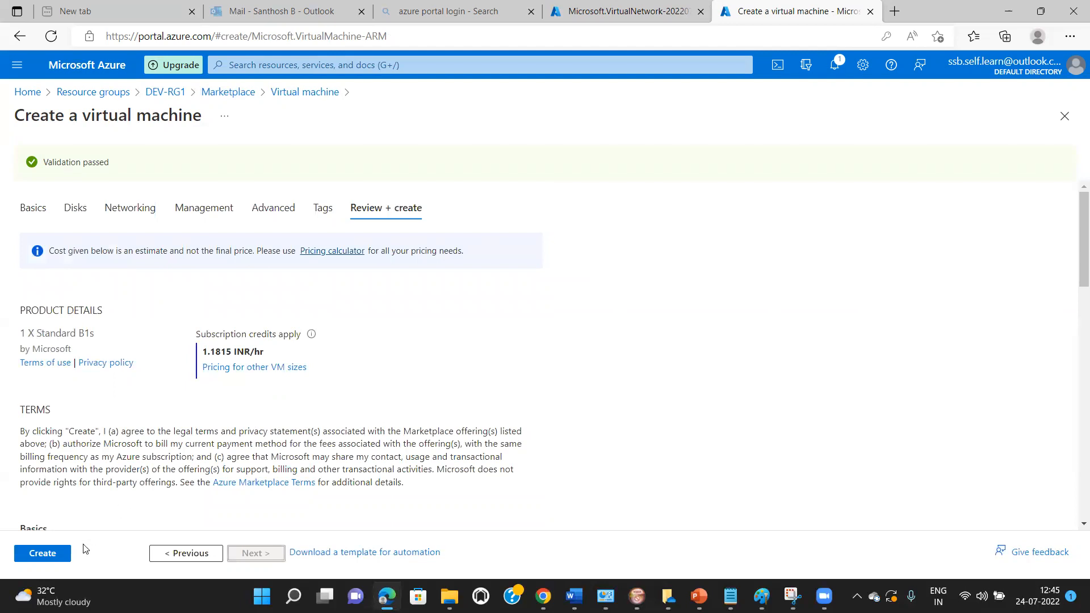
left_click(59, 556)
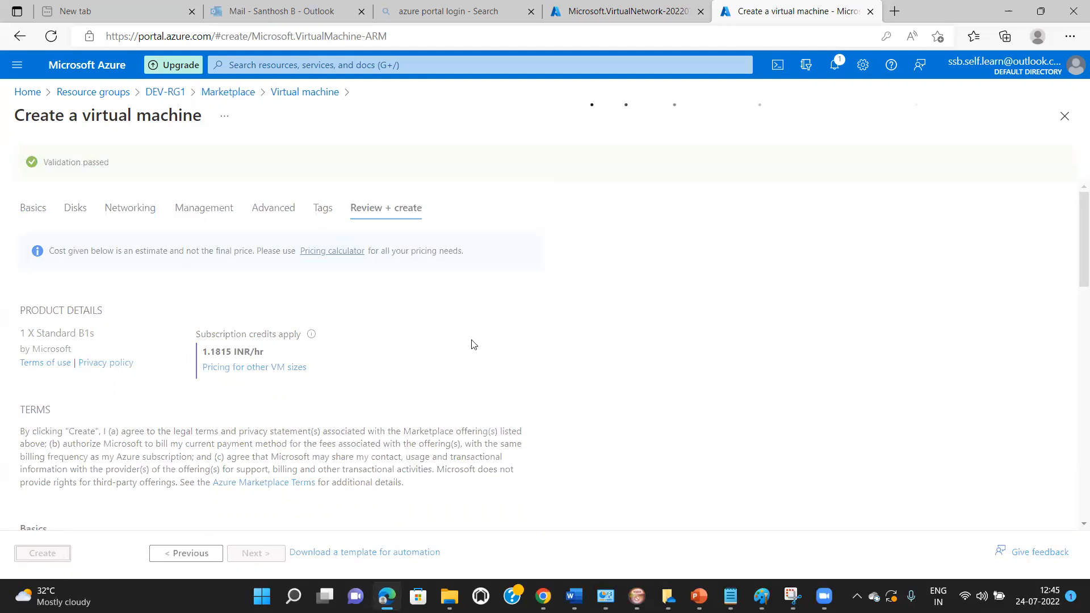
Search the portal for virtual machines and start creating a new Azure virtual machine from the virtual machines list
left_click(678, 21)
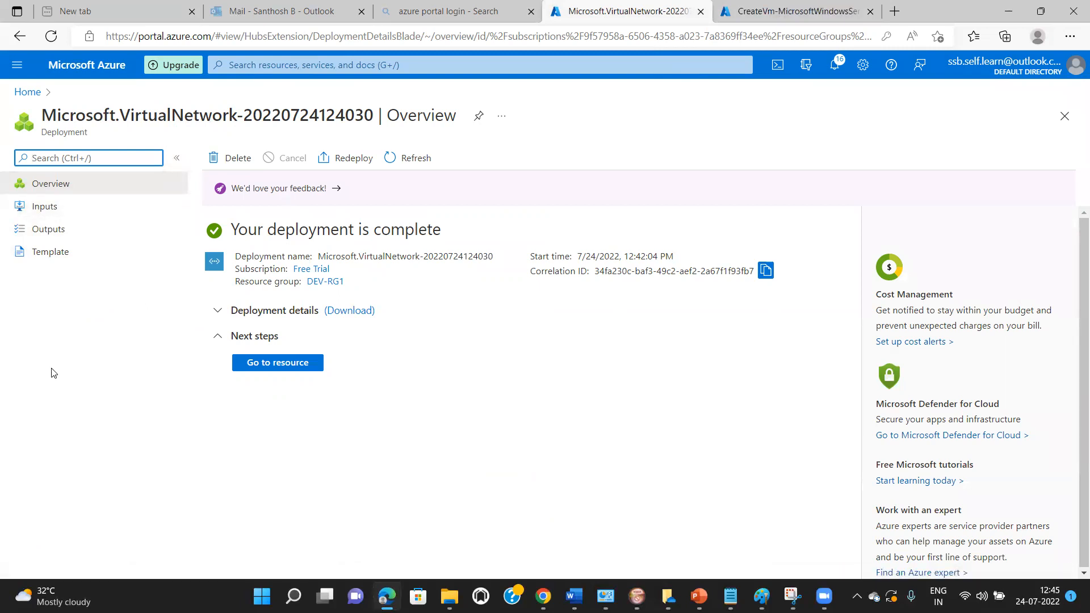
left_click(297, 67)
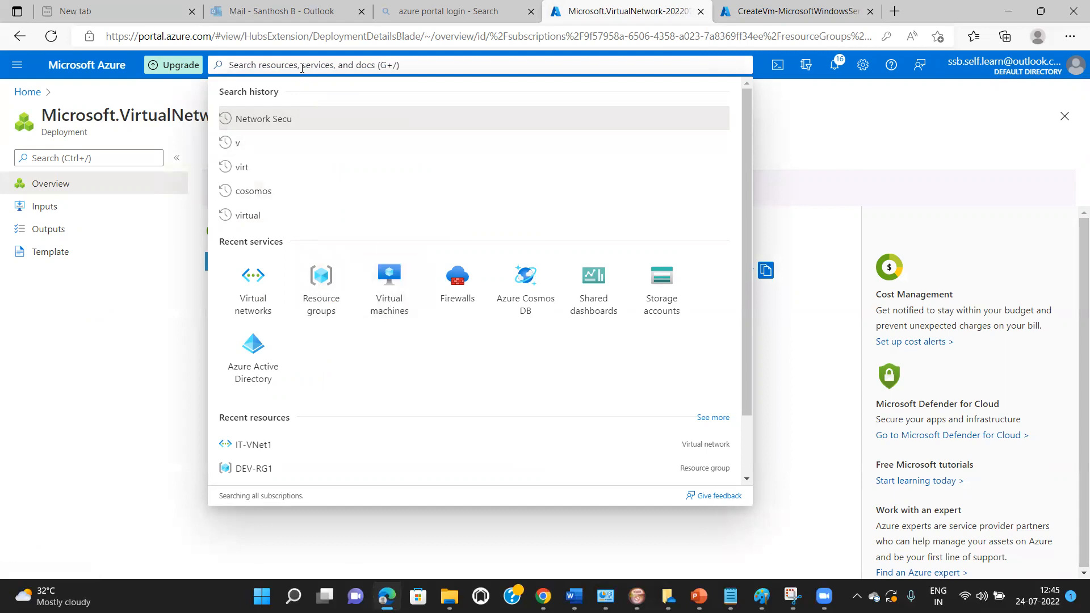
type("virtual")
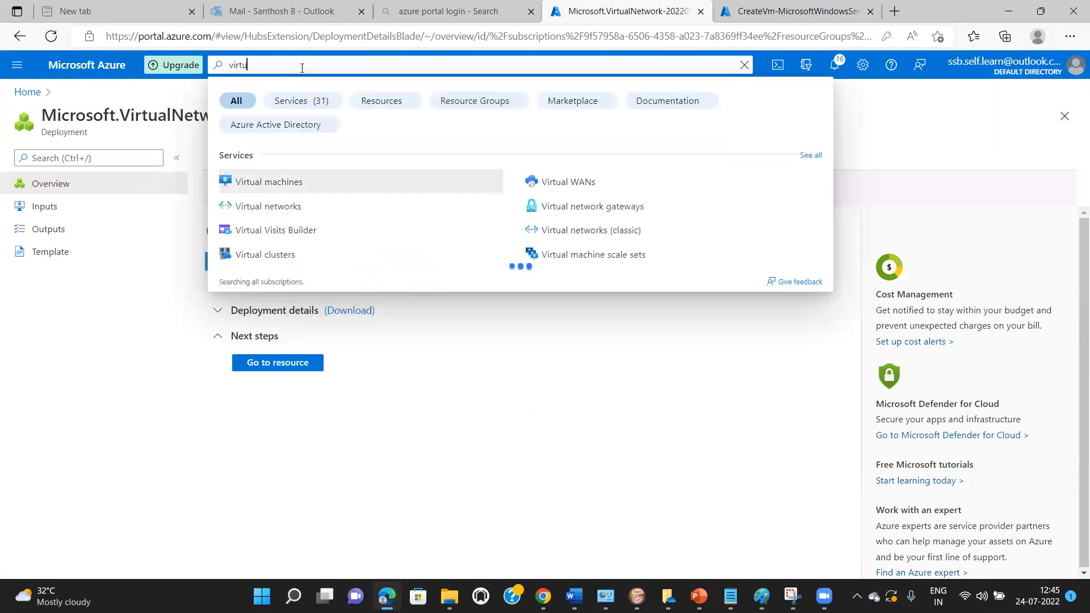
left_click(267, 183)
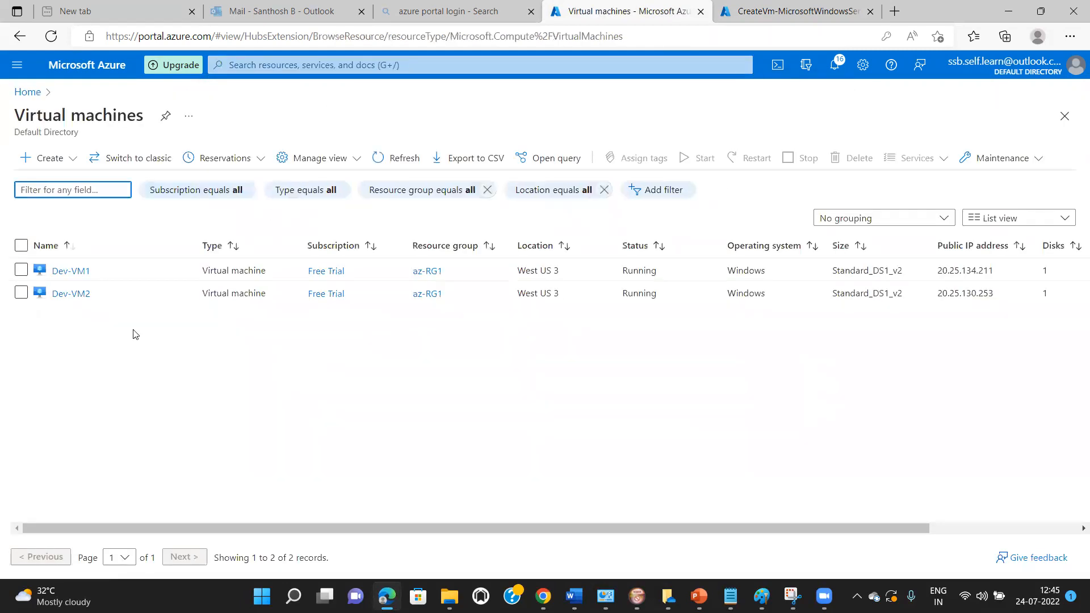
left_click(42, 161)
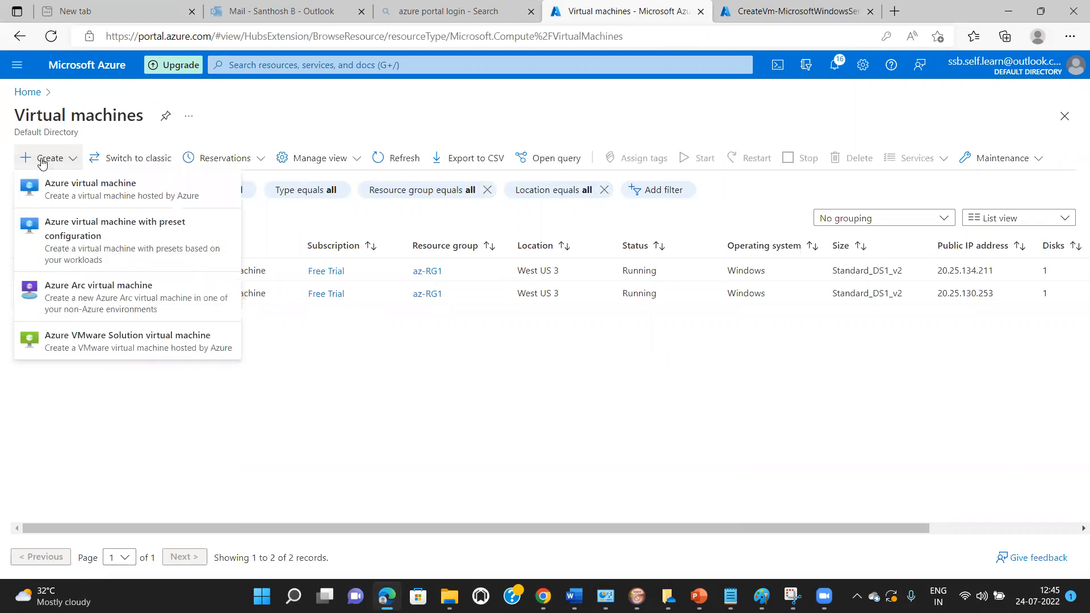
left_click(60, 195)
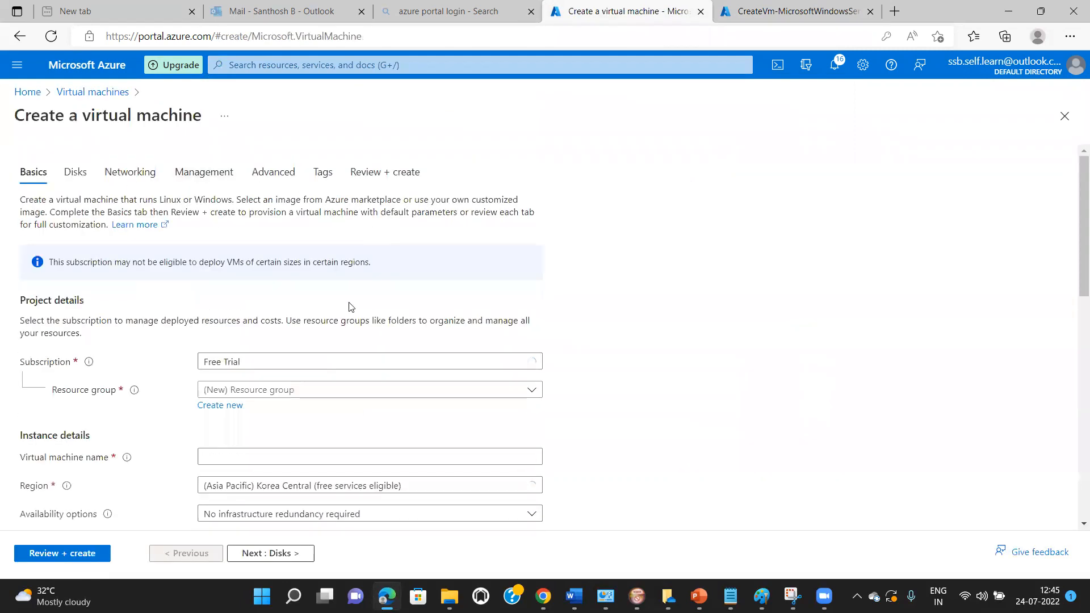
Assign the new virtual machine to resource group DEV-RG1 and name it IT-VM2
left_click(338, 392)
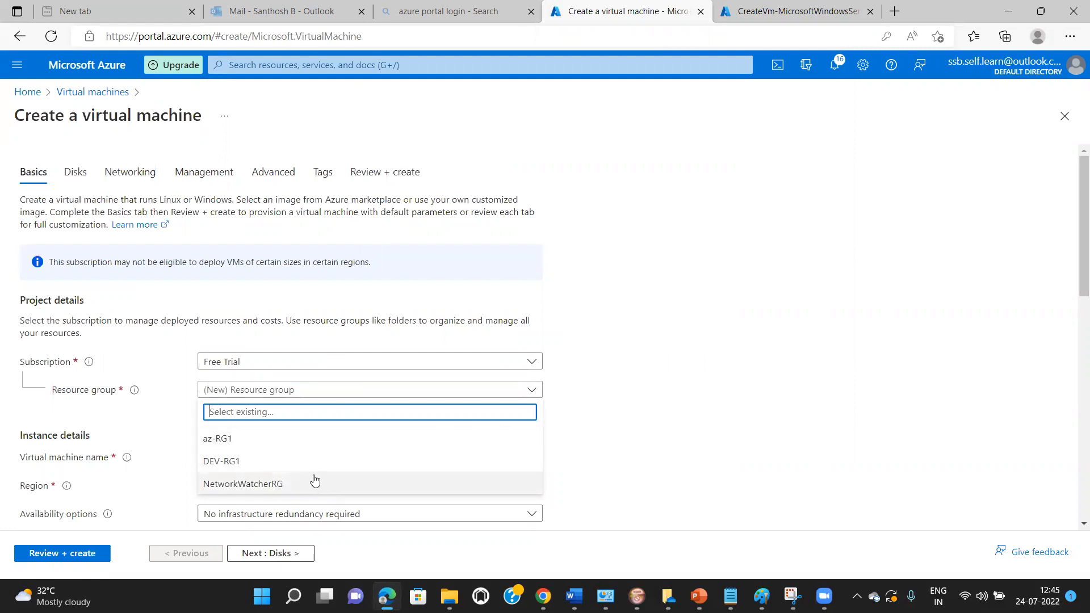
left_click(230, 463)
left_click_drag(1075, 201, 1075, 267)
left_click(422, 273)
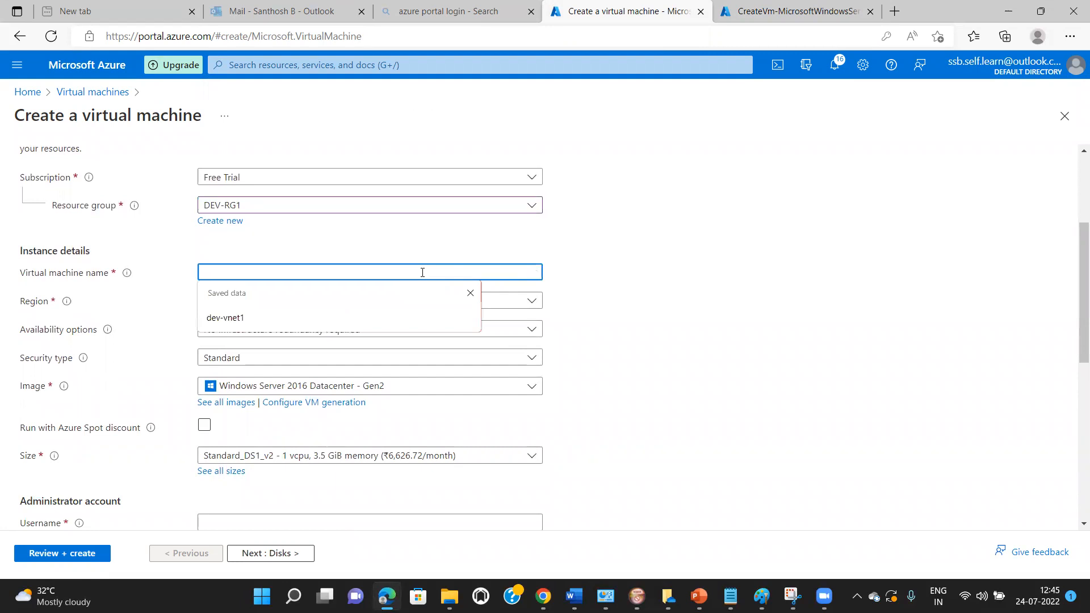
type("IT-VM2")
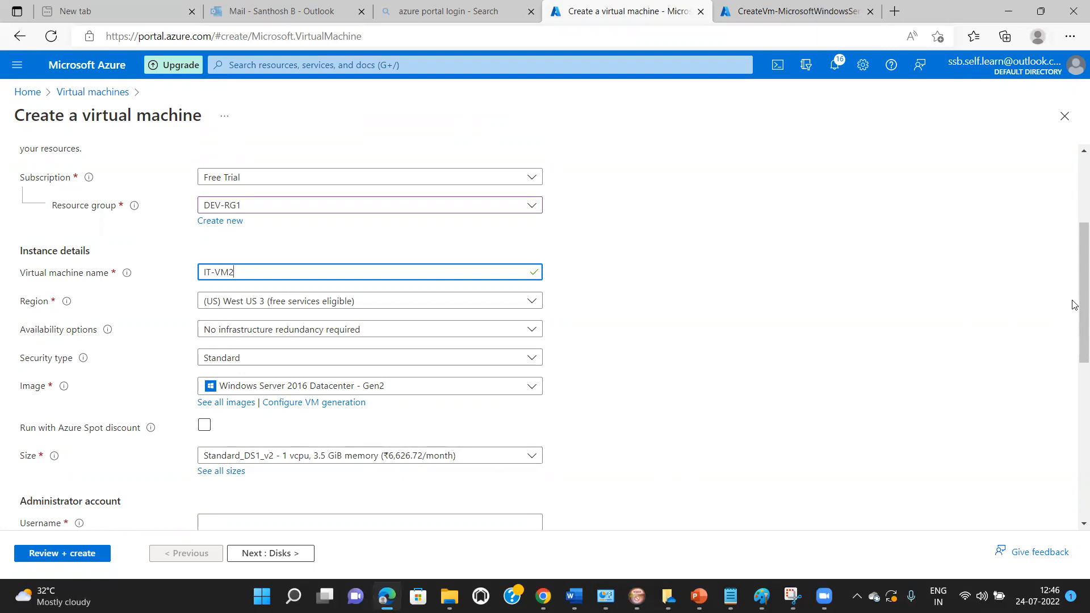
Set the administrator username to vmadmin, then enter and confirm the administrator password
left_click_drag(1075, 305, 1074, 383)
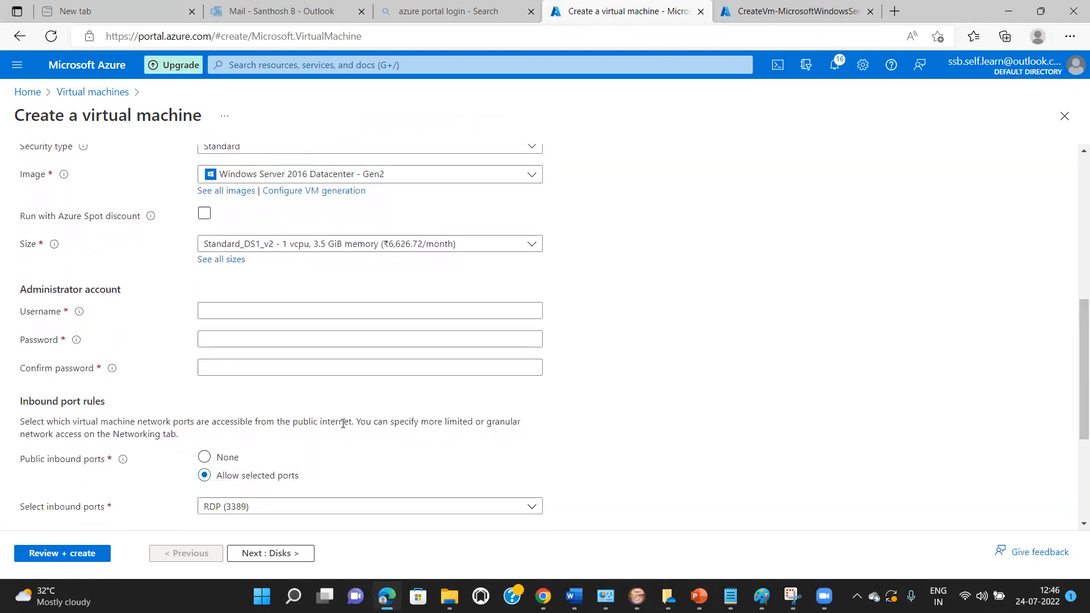
left_click(281, 308)
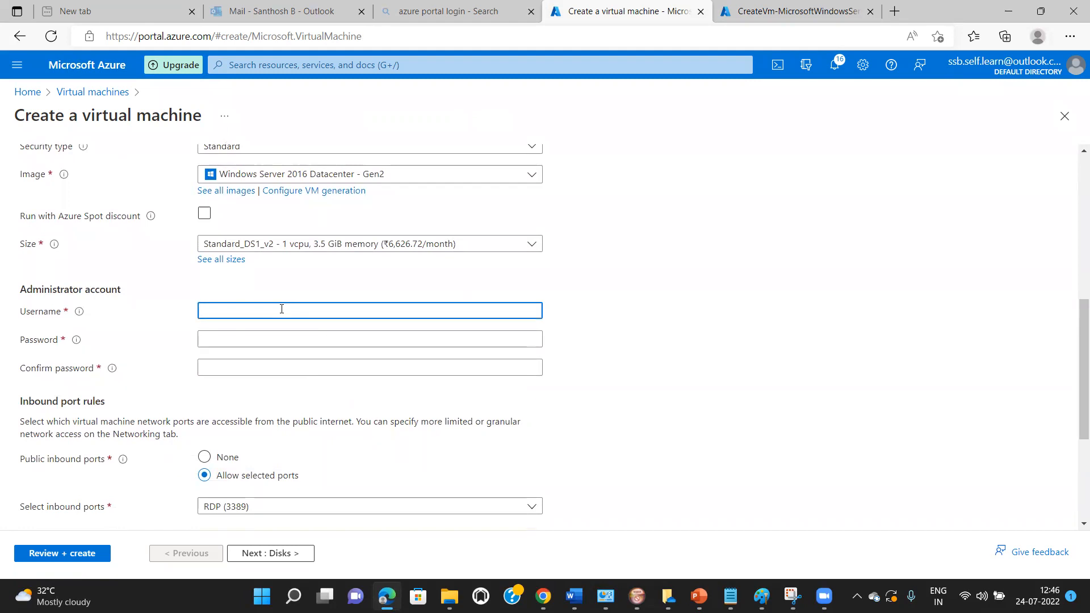
type("vmadmin")
key("Tab")
type("•")
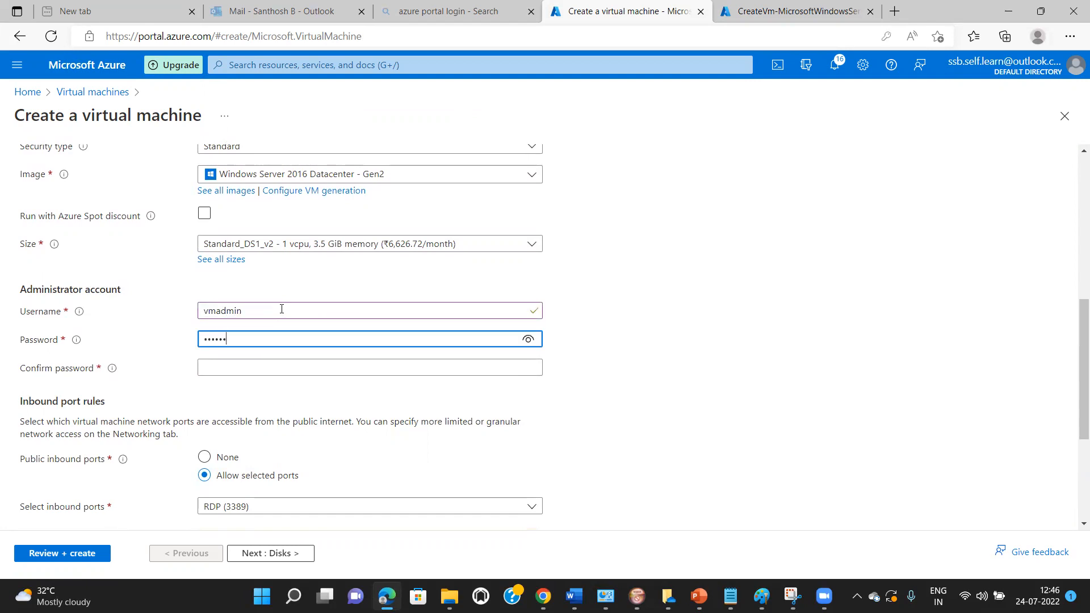
type("•••••••••")
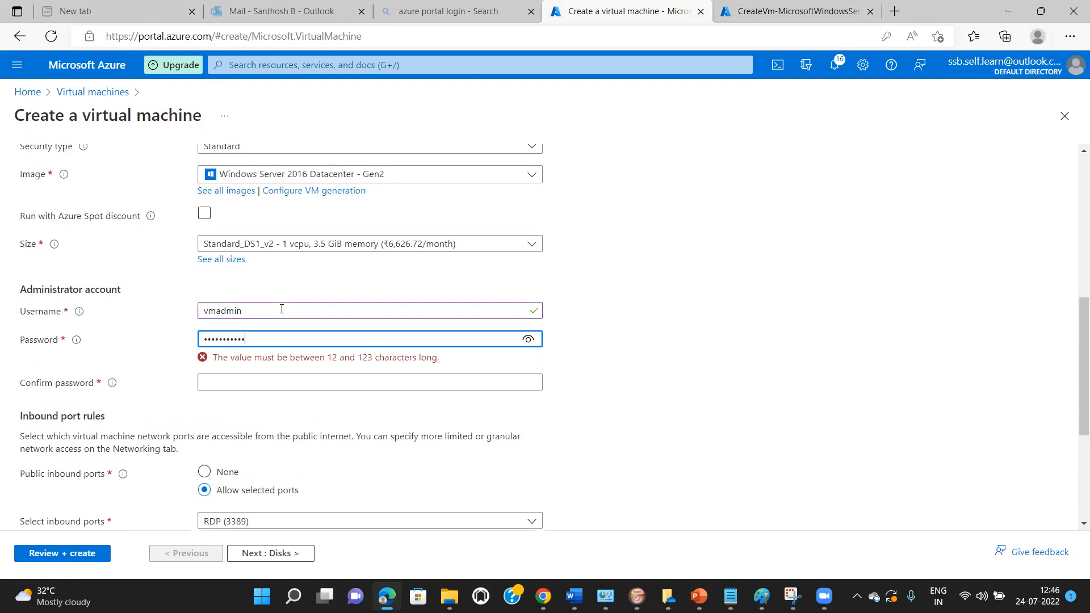
type("••")
left_click(278, 369)
type("••••")
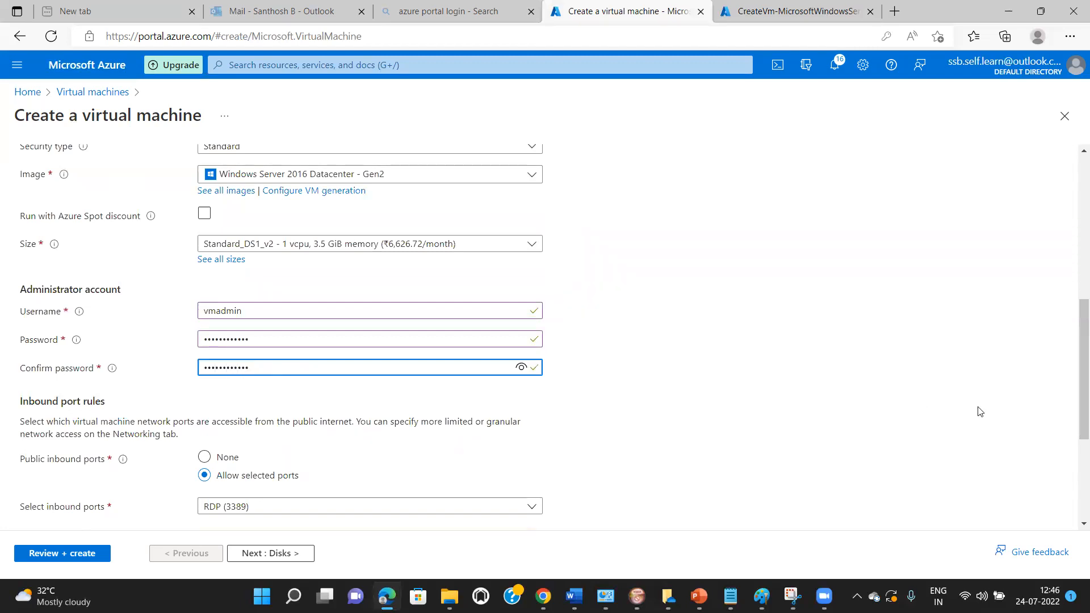
Set IT-VM2's public inbound ports to None and proceed to the networking settings, keeping the default disk options
left_click(203, 457)
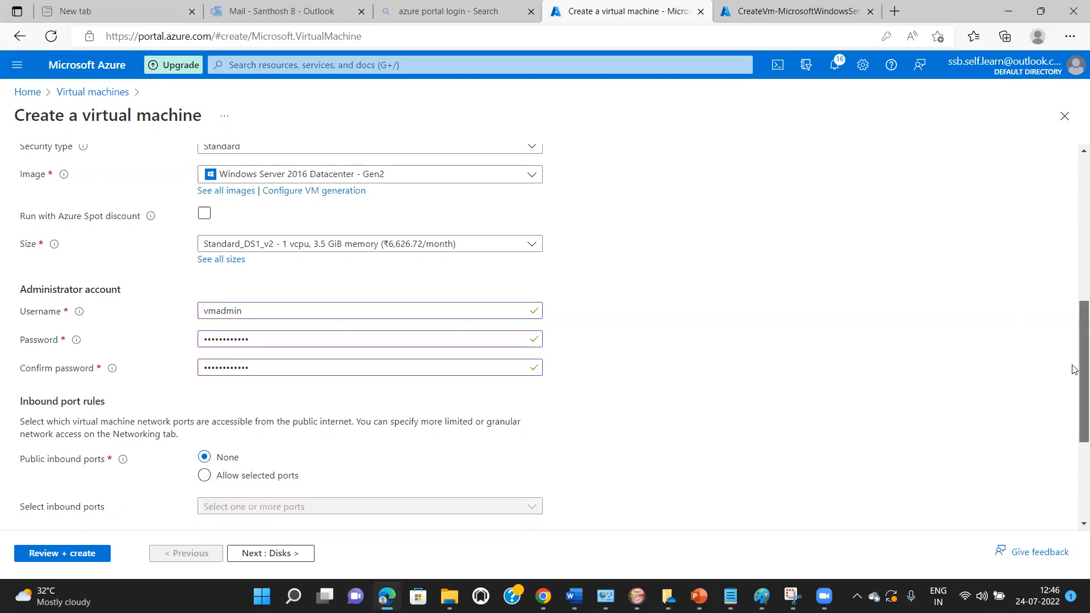
left_click_drag(1075, 369, 1080, 453)
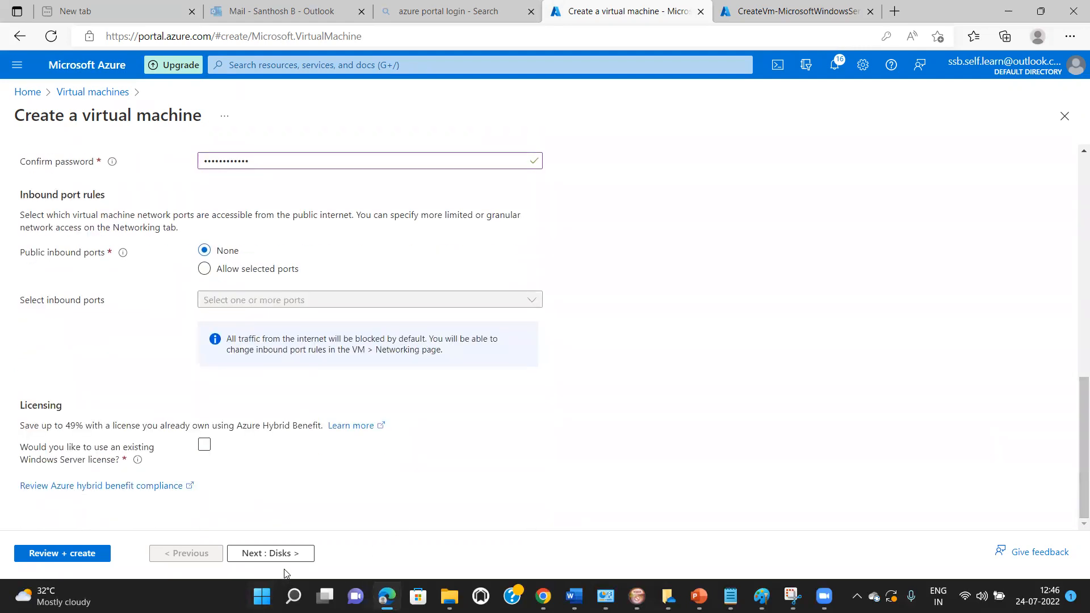
left_click(281, 554)
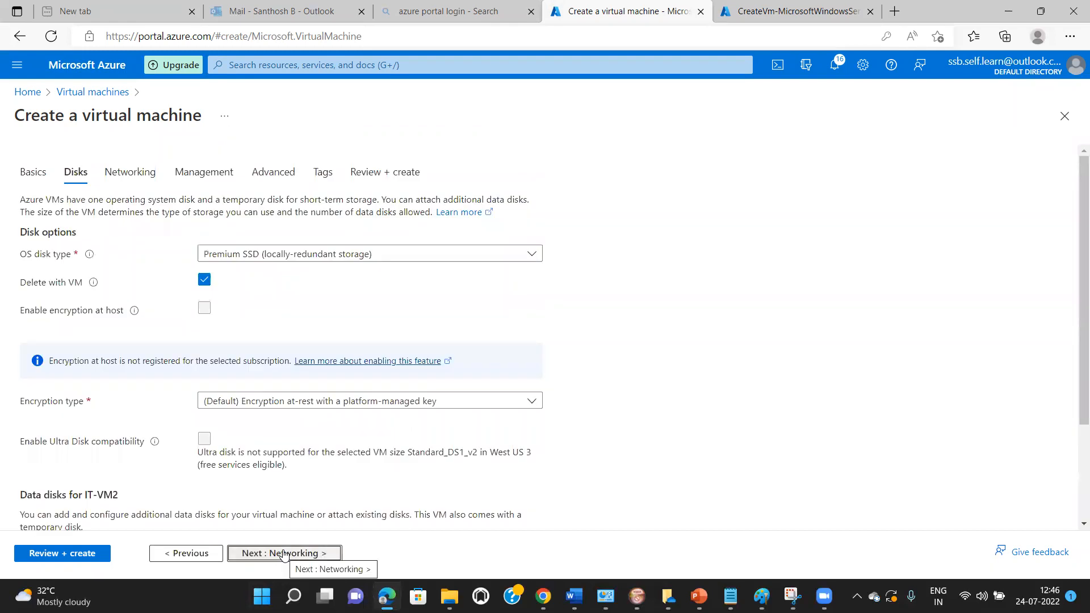
left_click(284, 553)
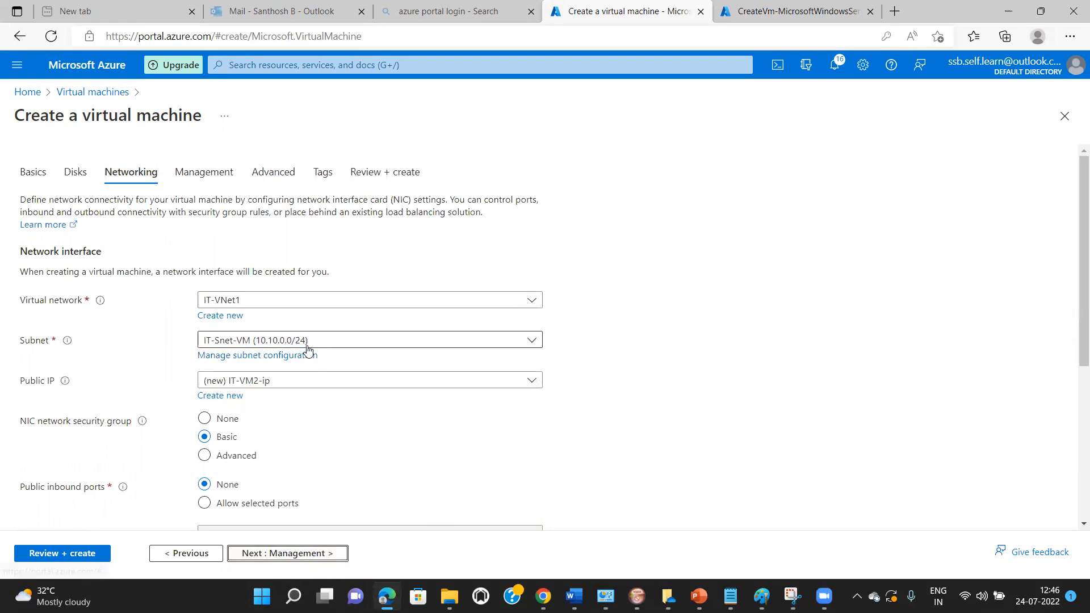
Set IT-VM2's NIC network security group to None, keeping IT-VNet1 and IT-Snet-VM, and proceed to the management settings
left_click(205, 422)
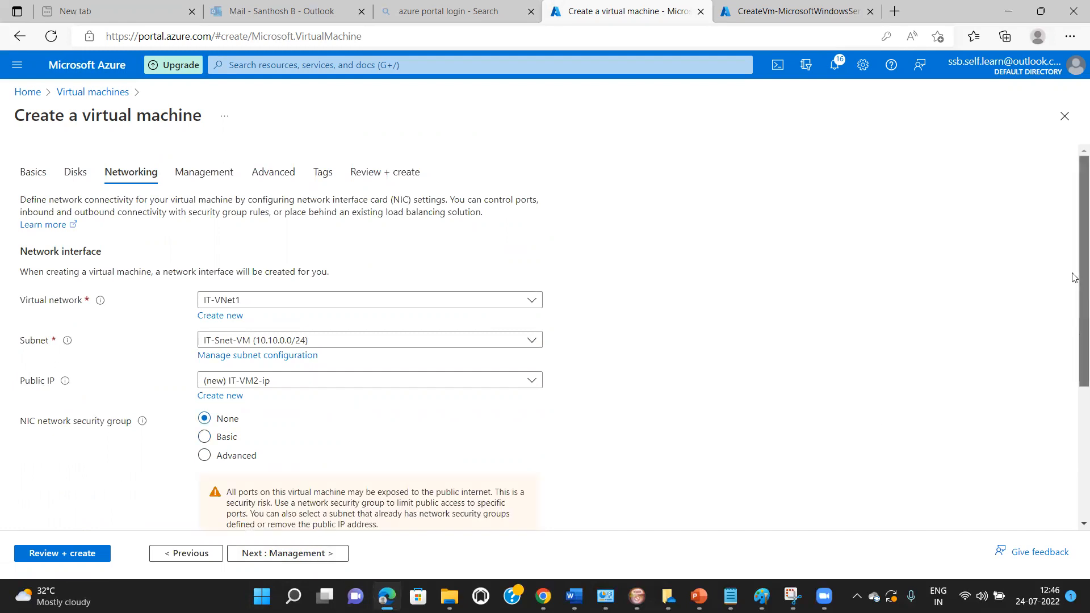
left_click_drag(1075, 278, 1074, 425)
left_click(256, 555)
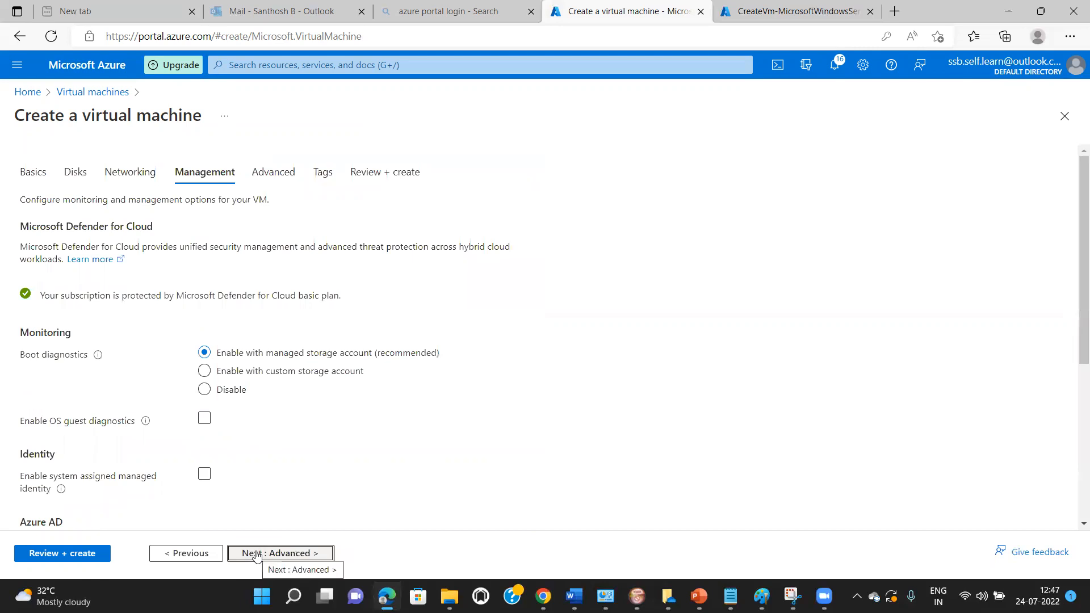
Disable boot diagnostics, keep the remaining advanced and tag settings at their defaults, and create the virtual machine IT-VM2
left_click(205, 390)
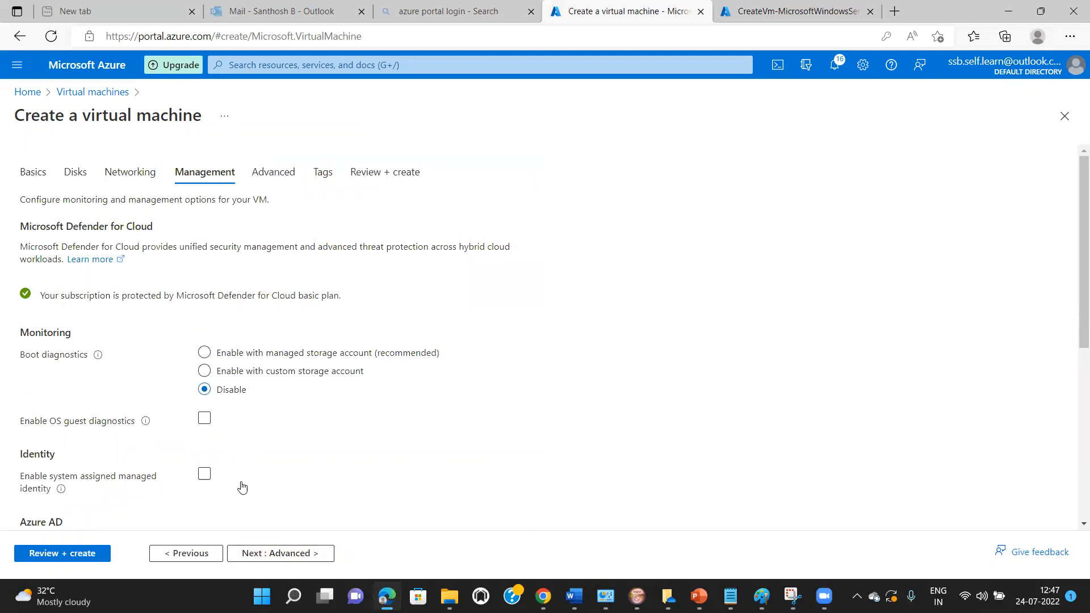
left_click(262, 561)
left_click(262, 560)
left_click(263, 560)
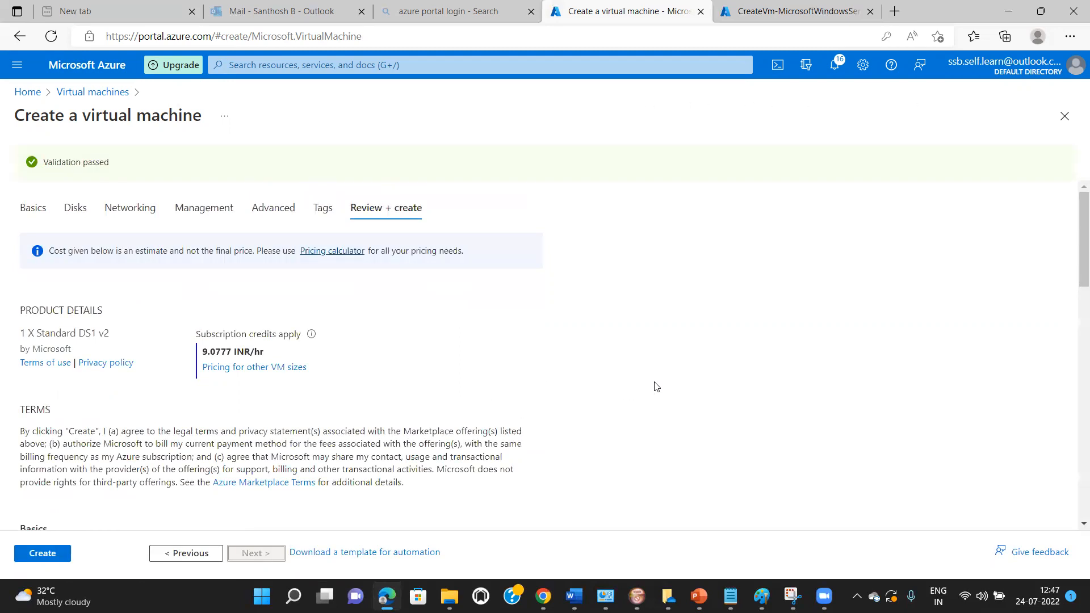
left_click(47, 556)
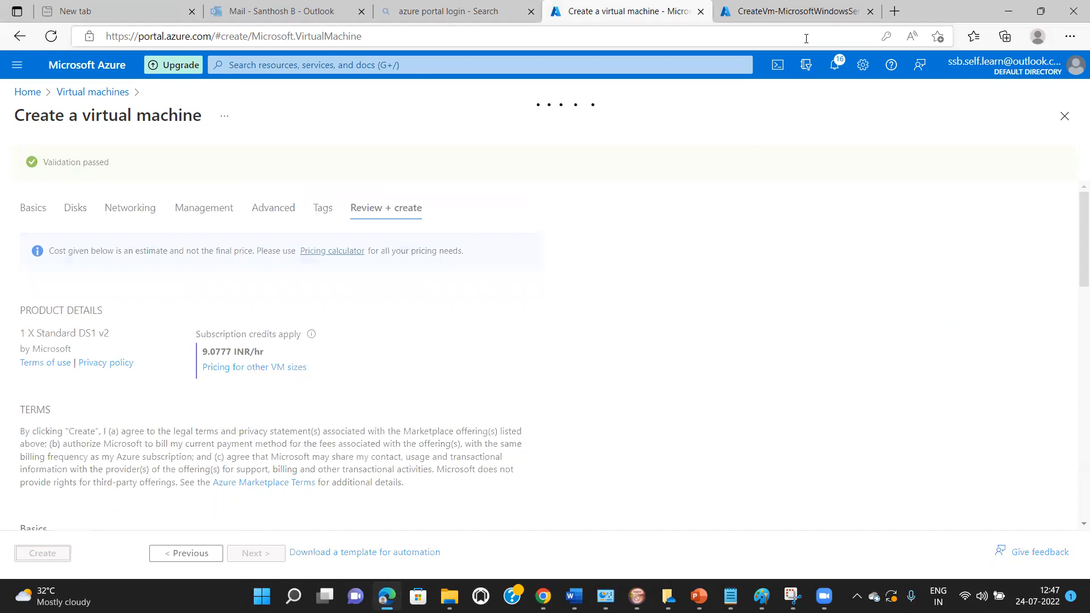
Check the IT-VM1 deployment, then open the overview of resource group DEV-RG1 and collapse the resource groups list
left_click(800, 12)
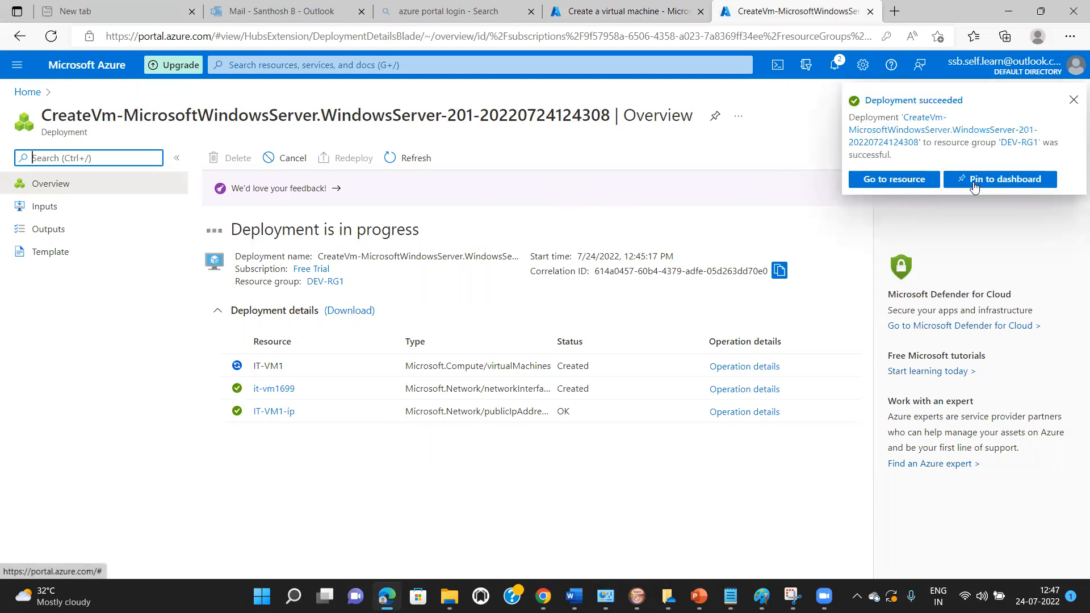
left_click(1073, 103)
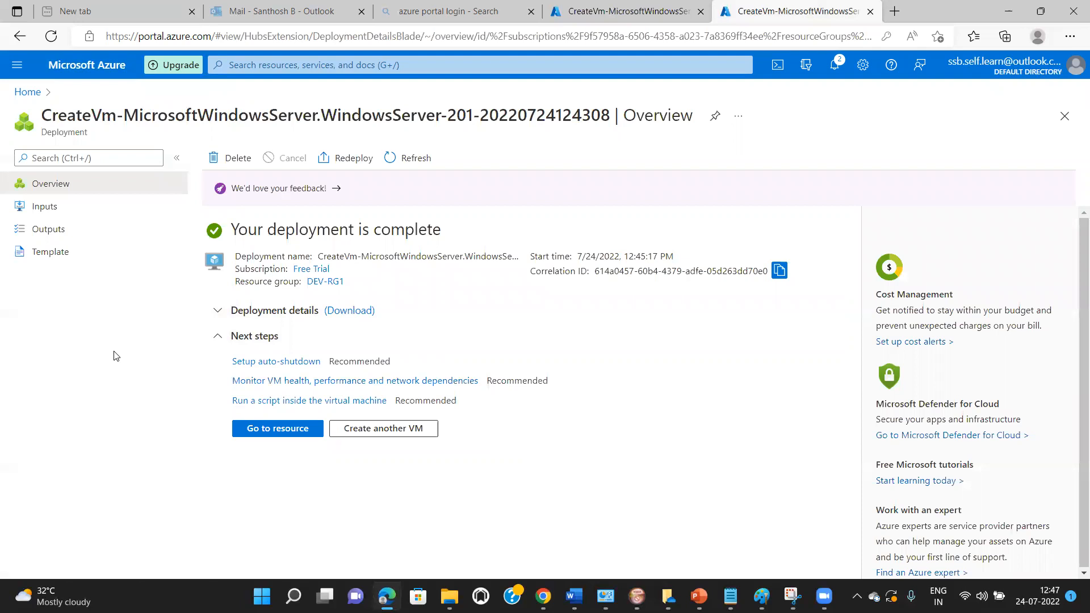
left_click(25, 93)
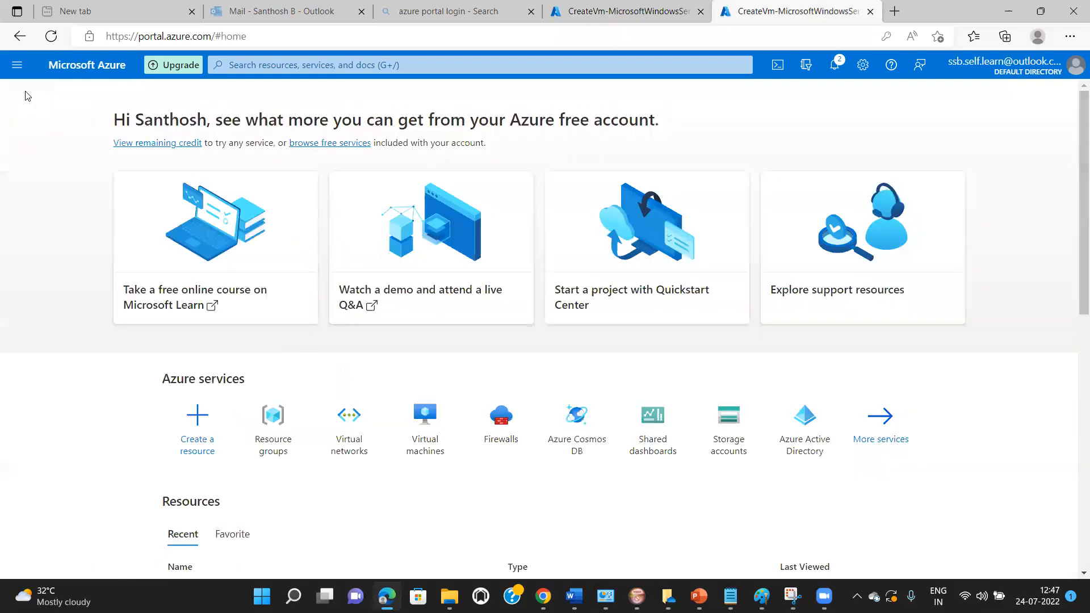
left_click(269, 440)
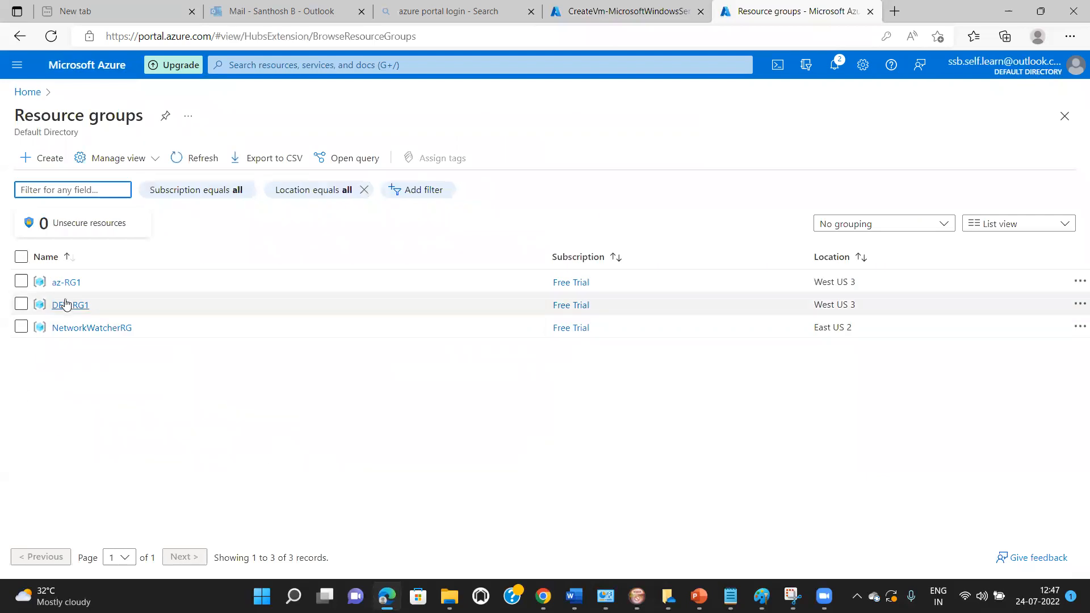
left_click(67, 307)
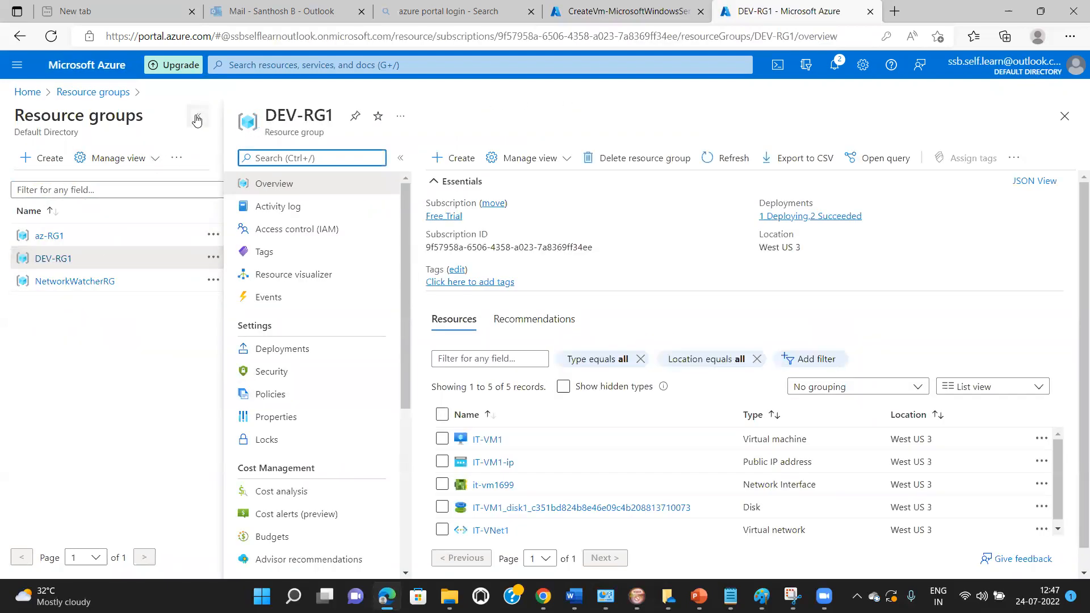
left_click(198, 116)
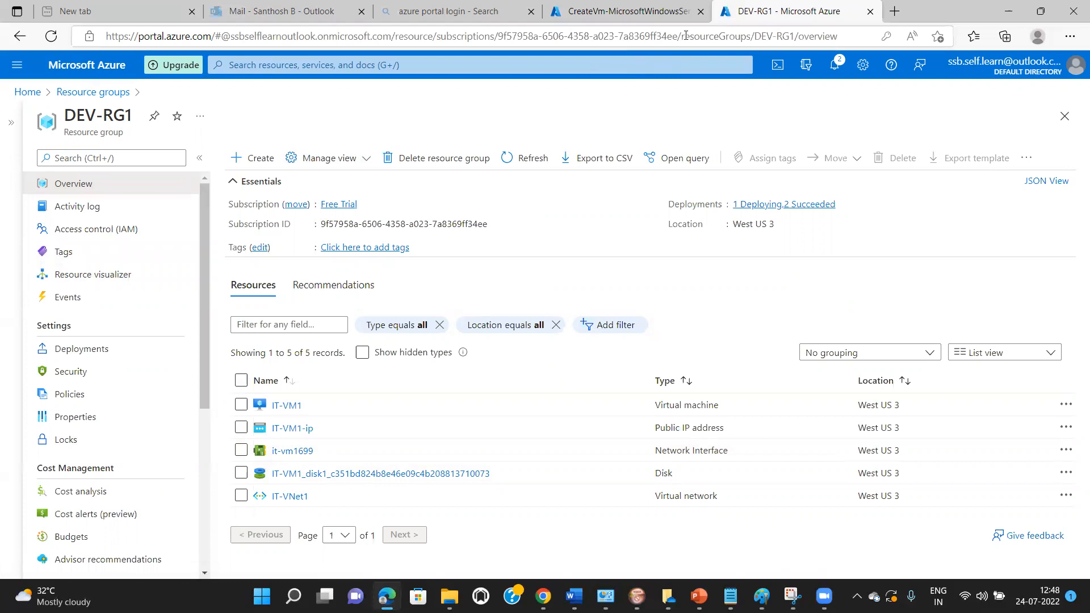
Check the IT-VM2 deployment, then return to DEV-RG1 and refresh its resource list
left_click(681, 12)
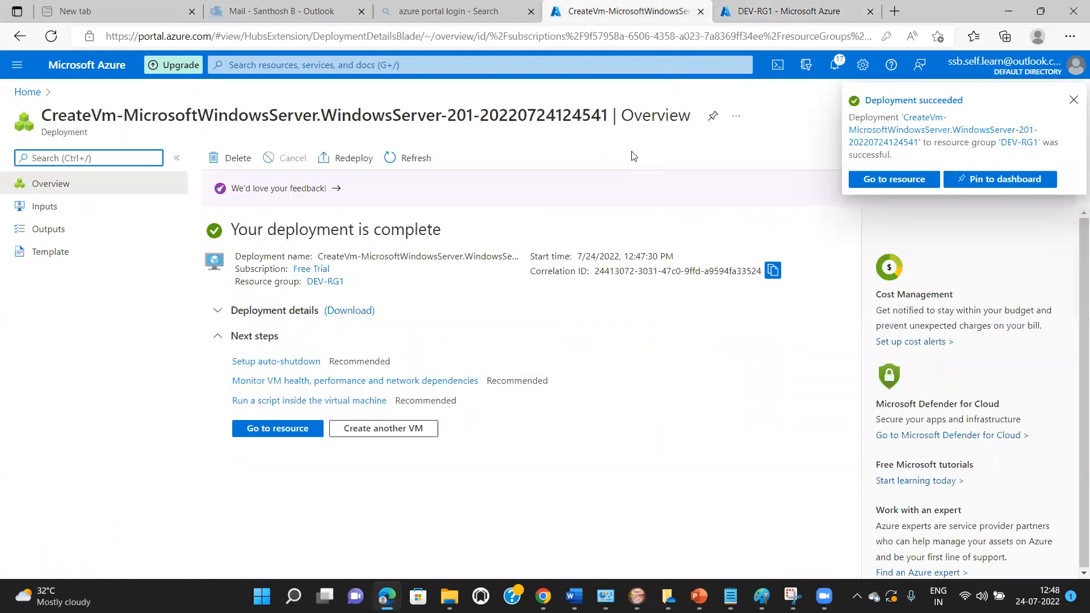
left_click(1075, 101)
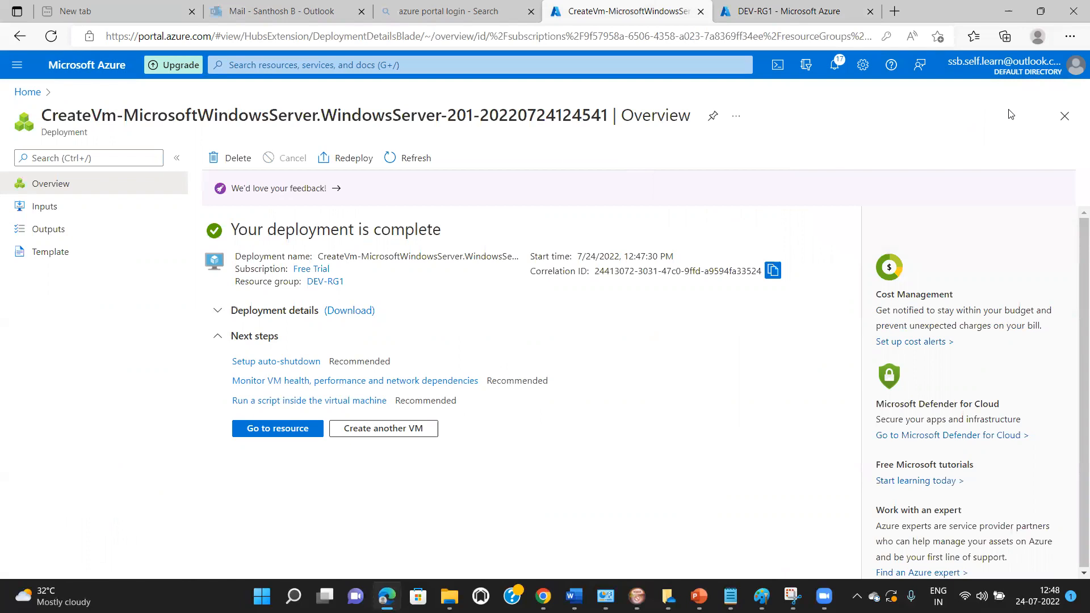
left_click(786, 16)
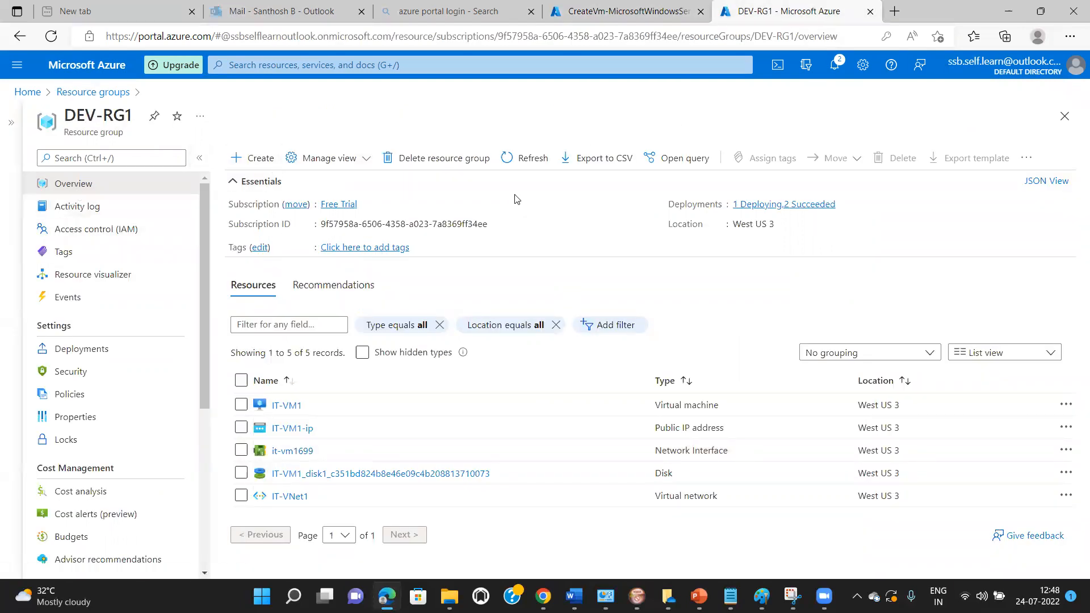
left_click(526, 165)
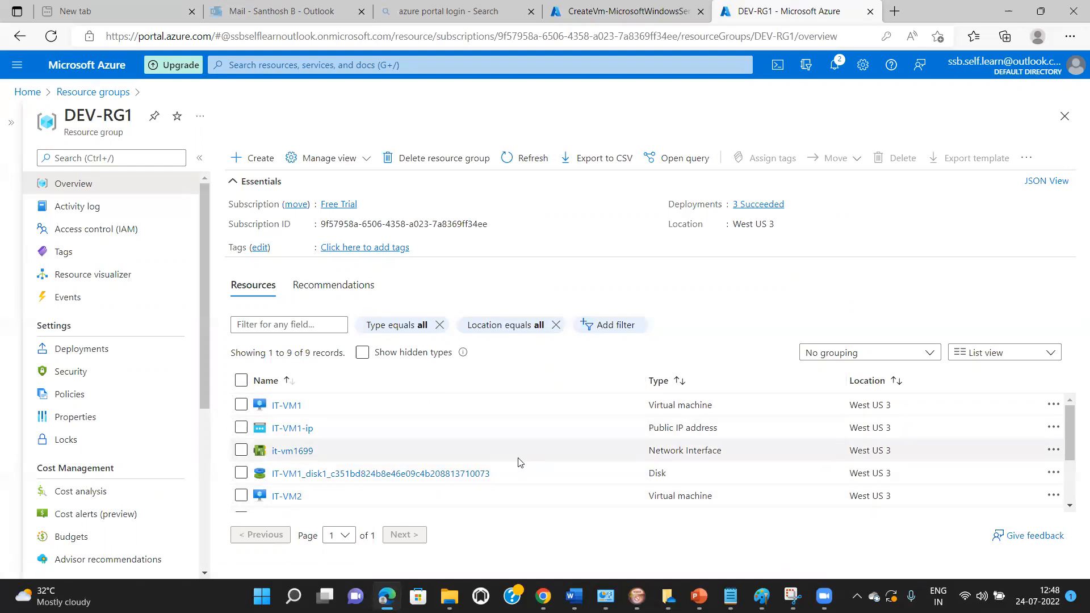
Review the Network Security Group demo steps on the PowerPoint slide, and switch back to the Azure portal in Edge
mouse_move(699, 596)
left_click(699, 528)
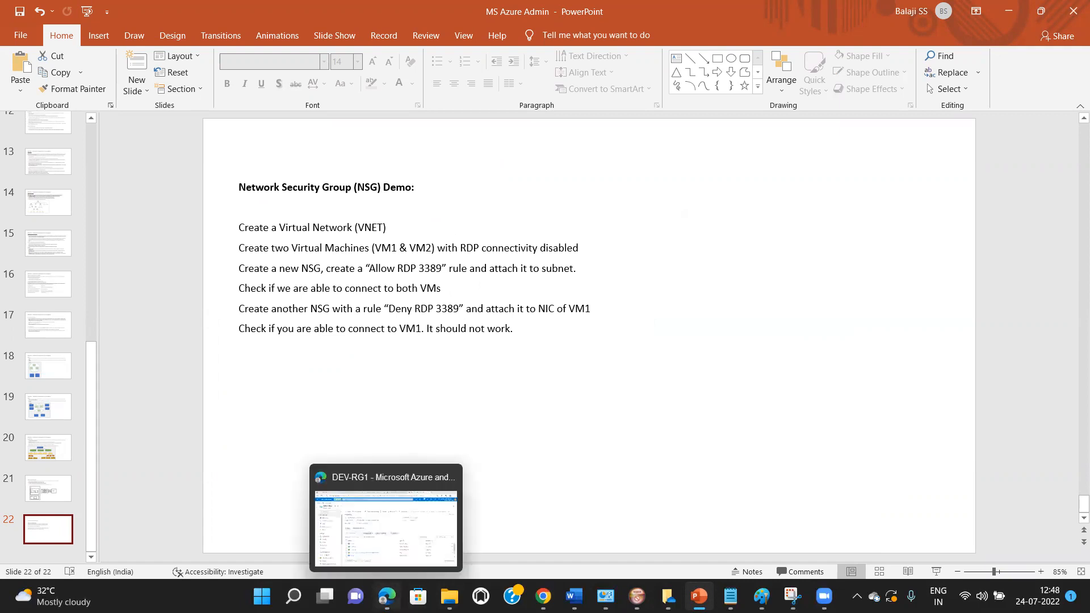
left_click(387, 596)
Search the portal for network security groups, open that service and start creating a network security group
left_click(267, 64)
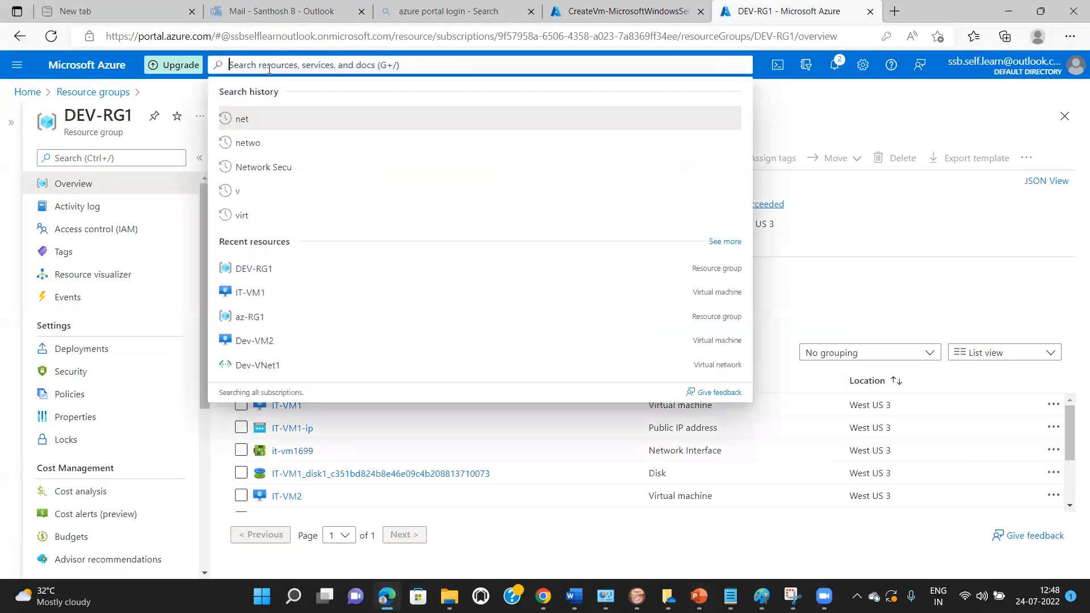
type("Network")
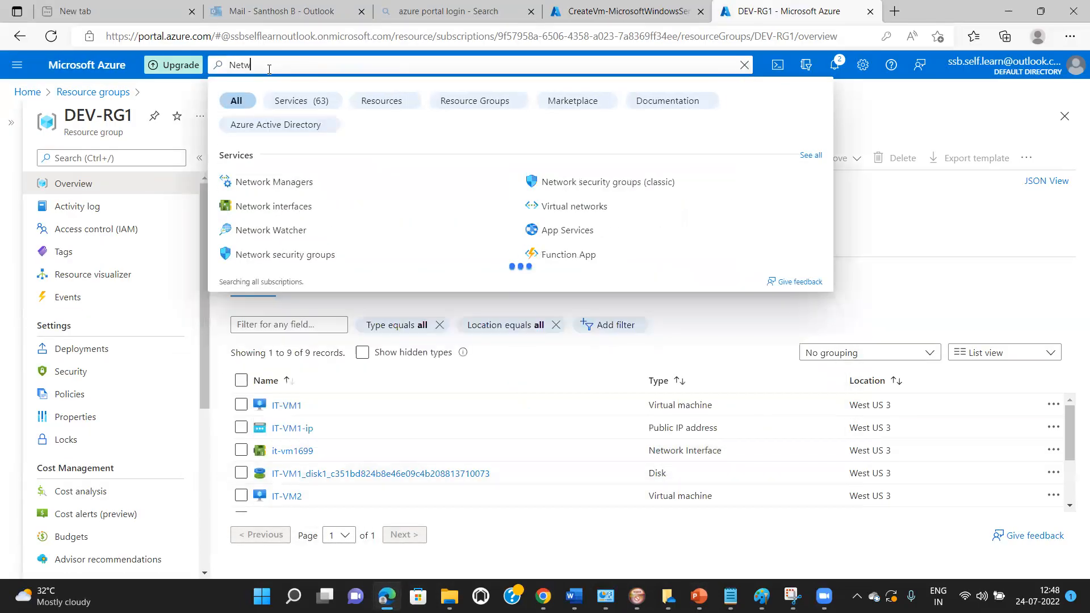
left_click(294, 255)
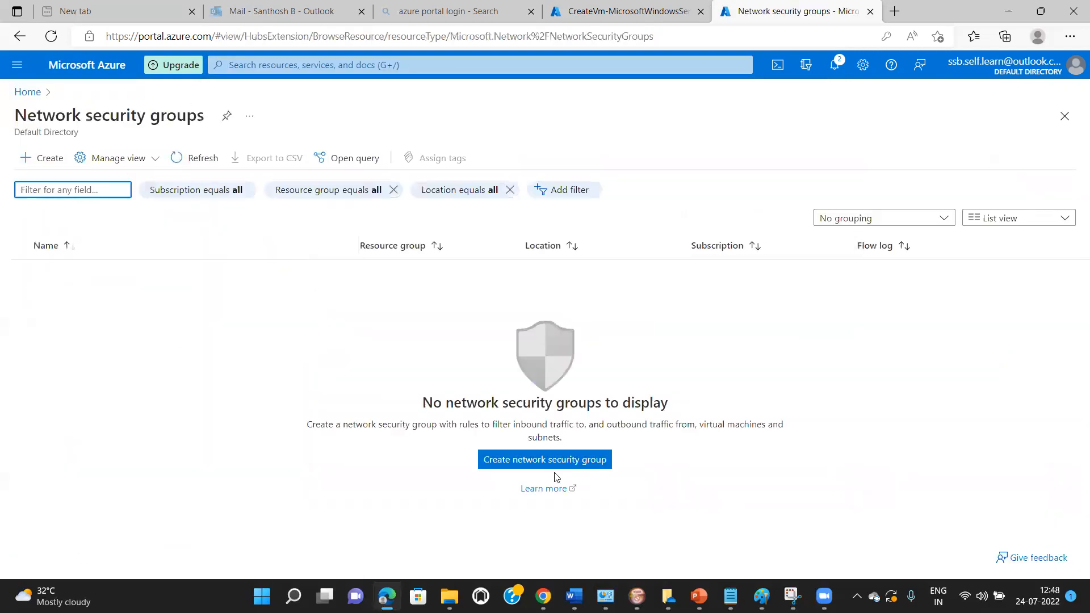
left_click(559, 467)
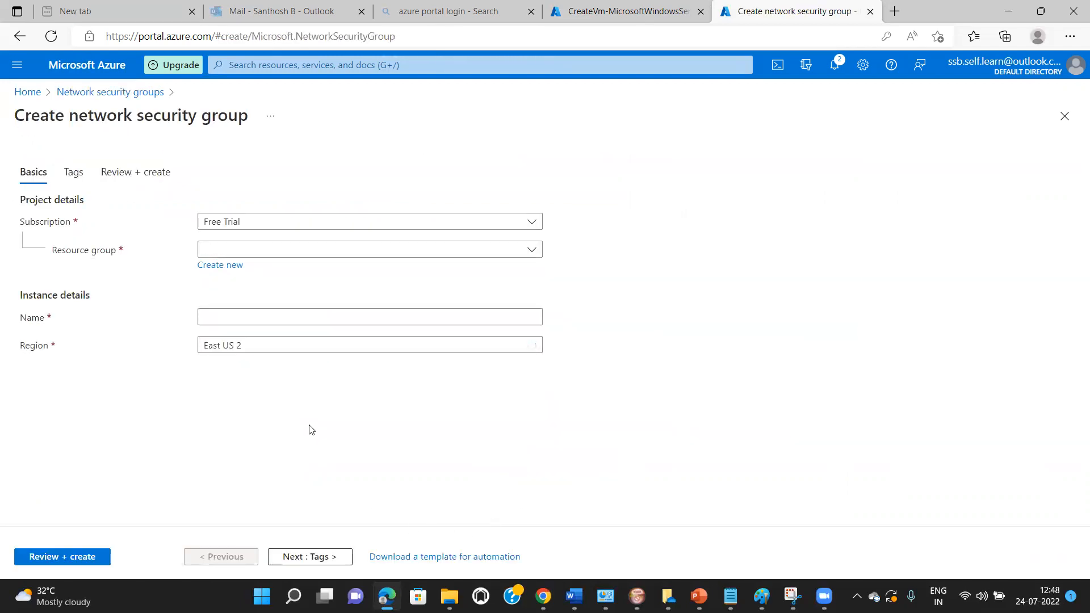
Assign the new network security group to resource group DEV-RG1 and name it IT-NSG-Subnet
left_click(532, 251)
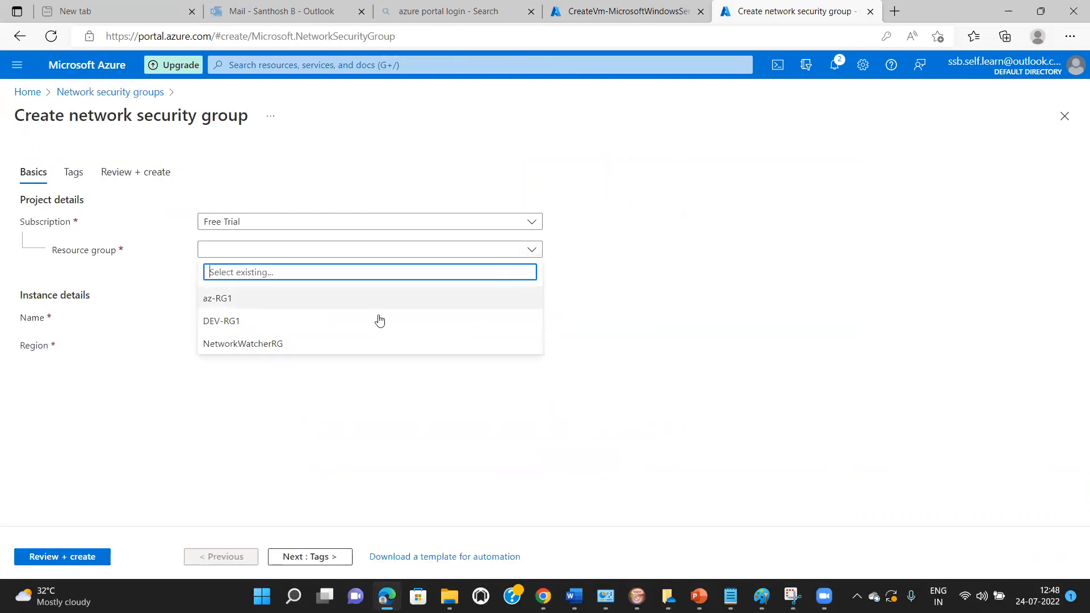
left_click(267, 321)
left_click(261, 318)
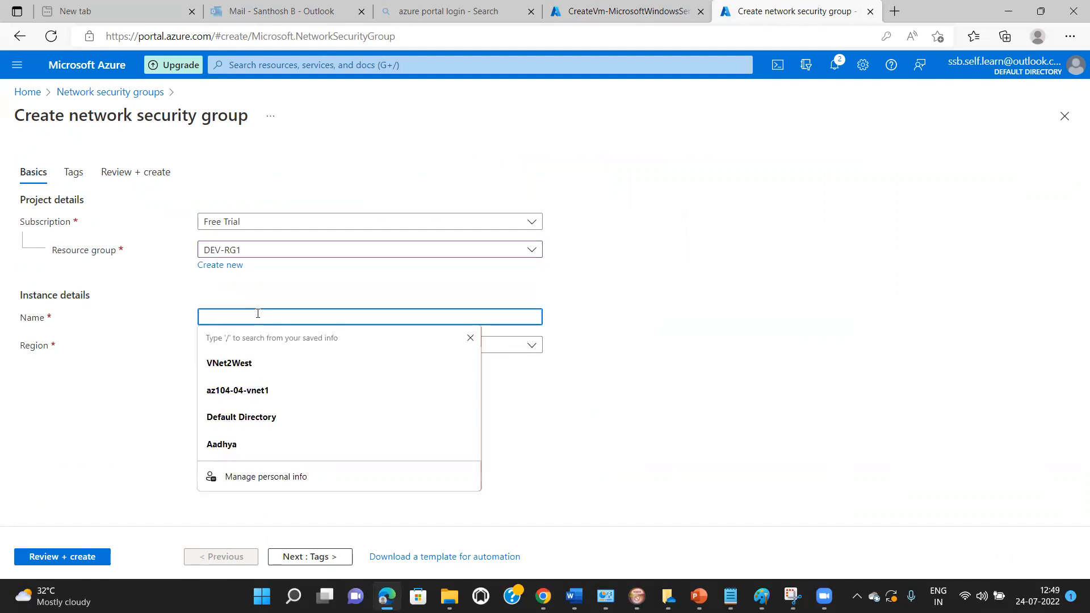
type("NS")
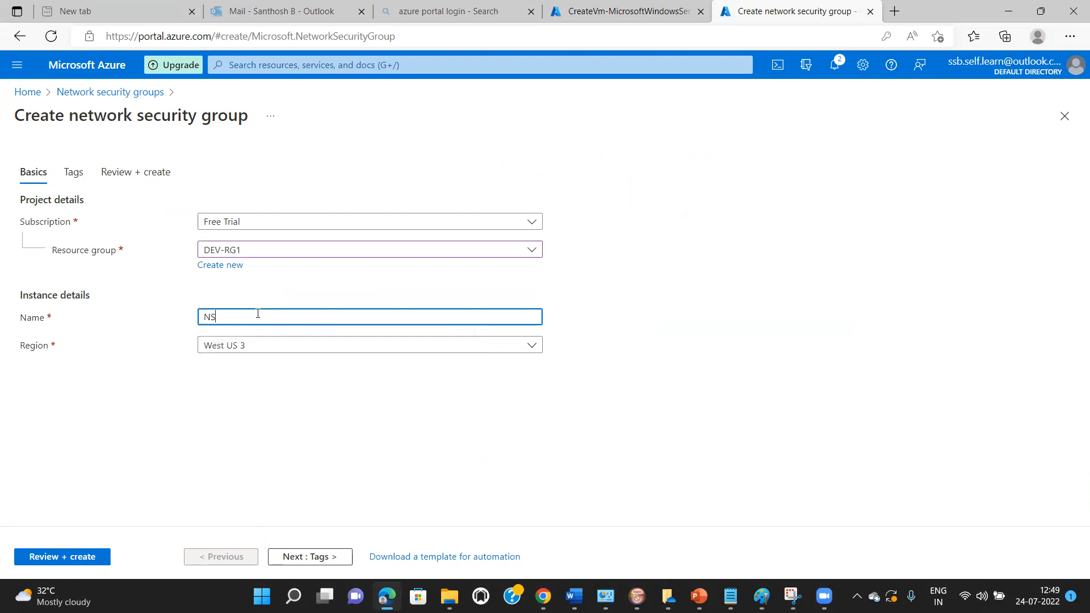
type("IT-NSG-")
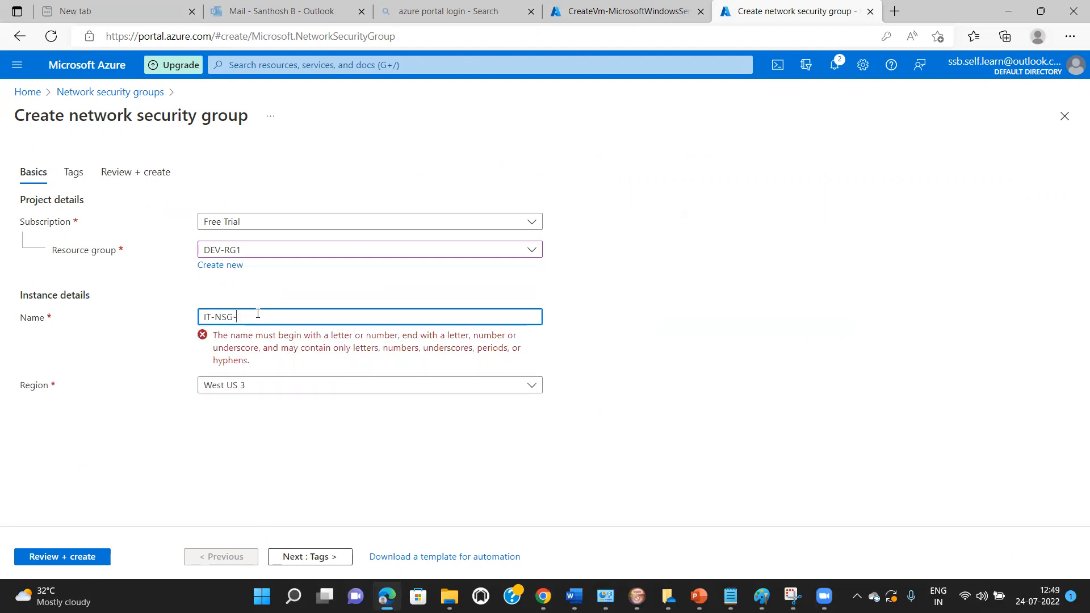
type("Subnet")
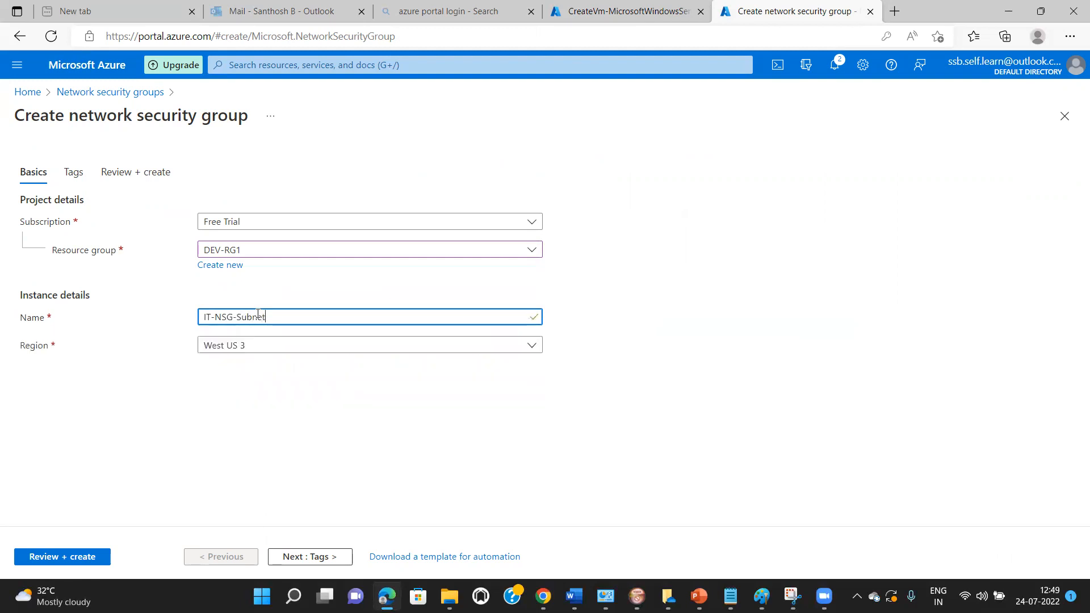
Leave the tags empty, create the network security group IT-NSG-Subnet and dismiss the deployment notification
left_click(299, 557)
left_click(299, 557)
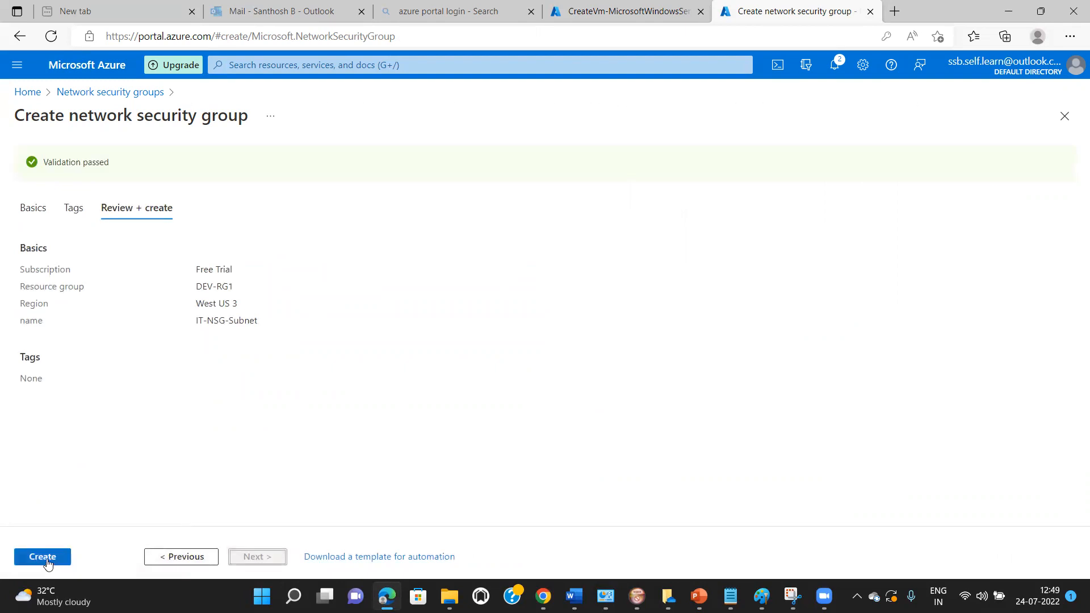
left_click(48, 559)
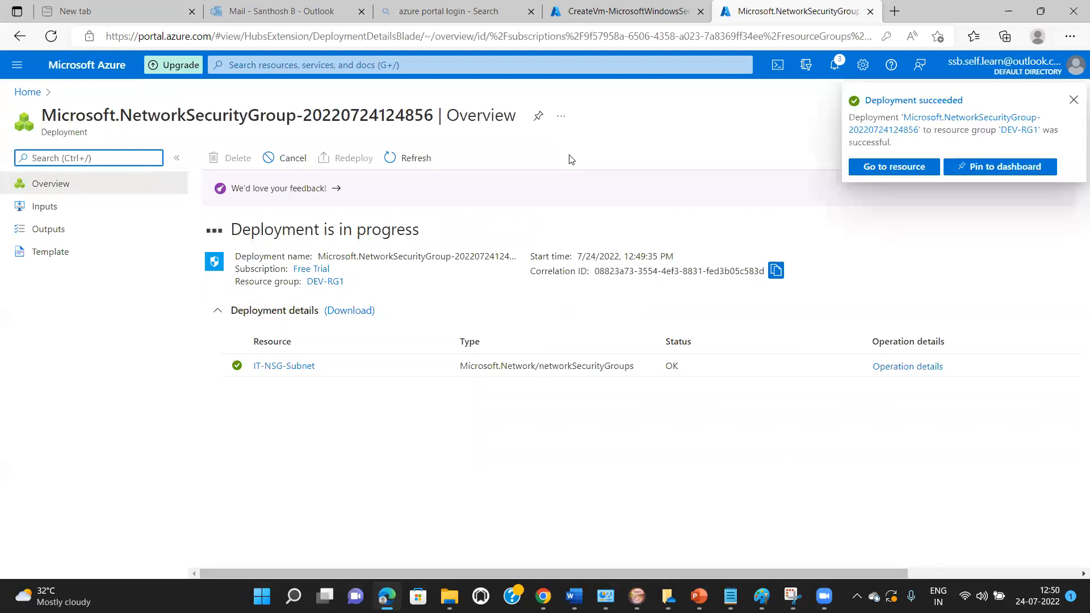
left_click(1073, 102)
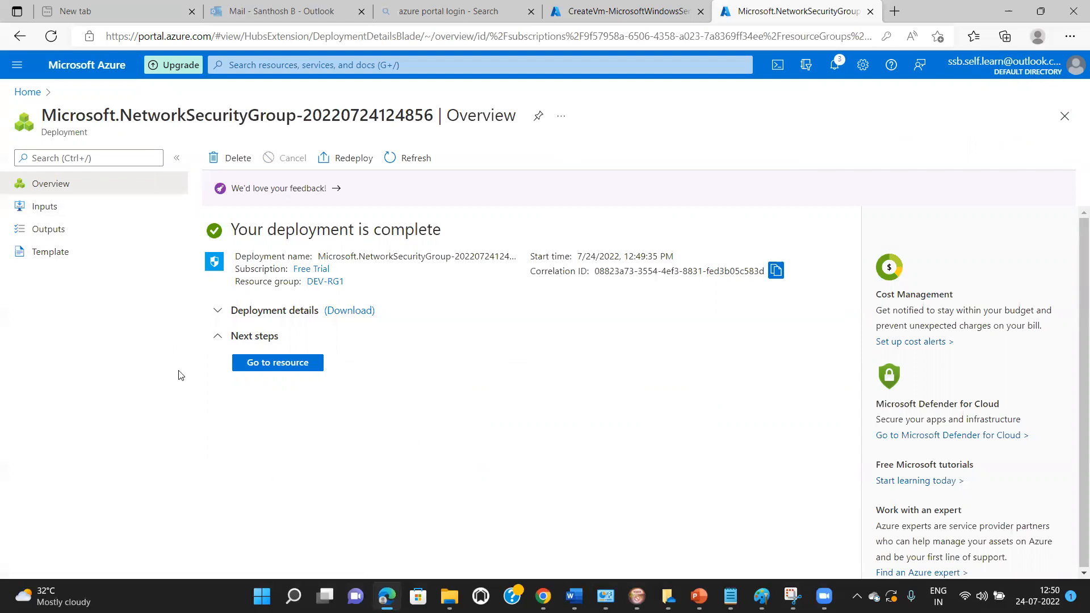
Open the IT-NSG-Subnet resource and associate it with subnet IT-Snet-VM of virtual network IT-VNet1
left_click(269, 366)
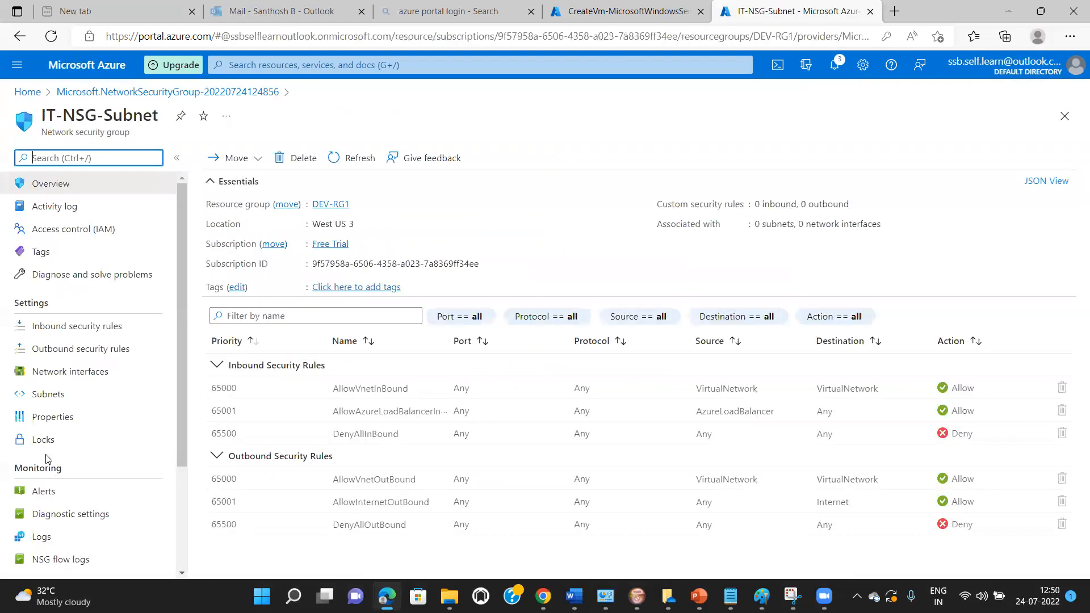
left_click(48, 396)
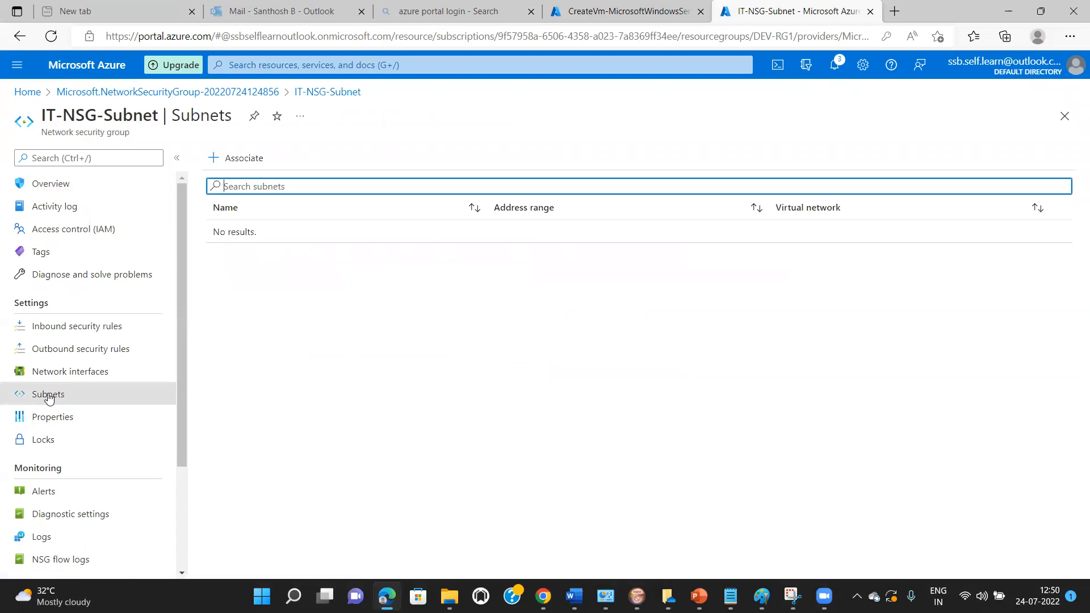
left_click(240, 160)
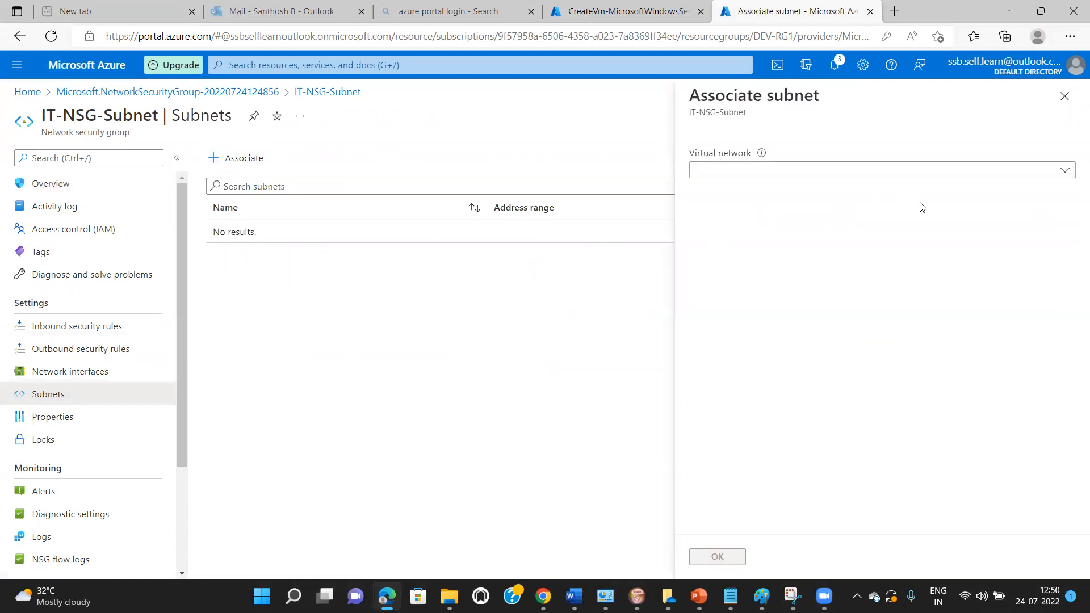
left_click(1067, 172)
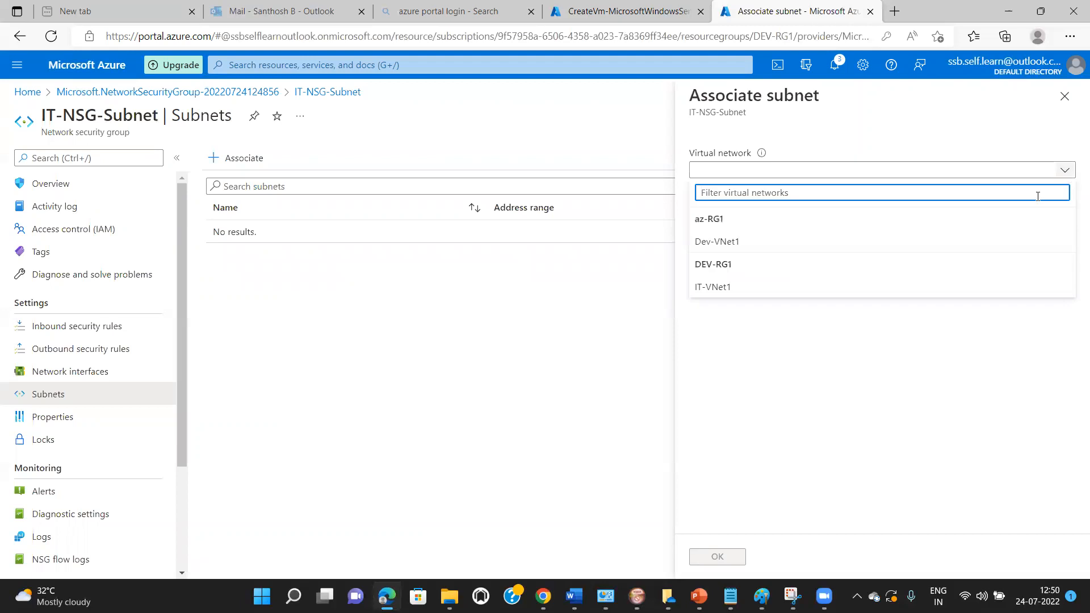
left_click(716, 288)
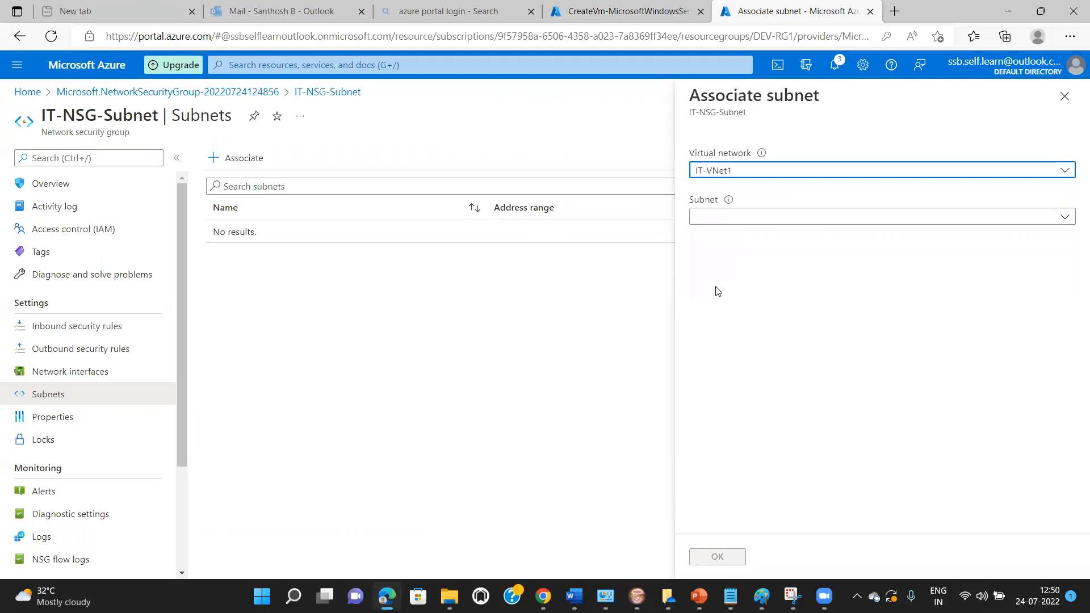
left_click(1067, 219)
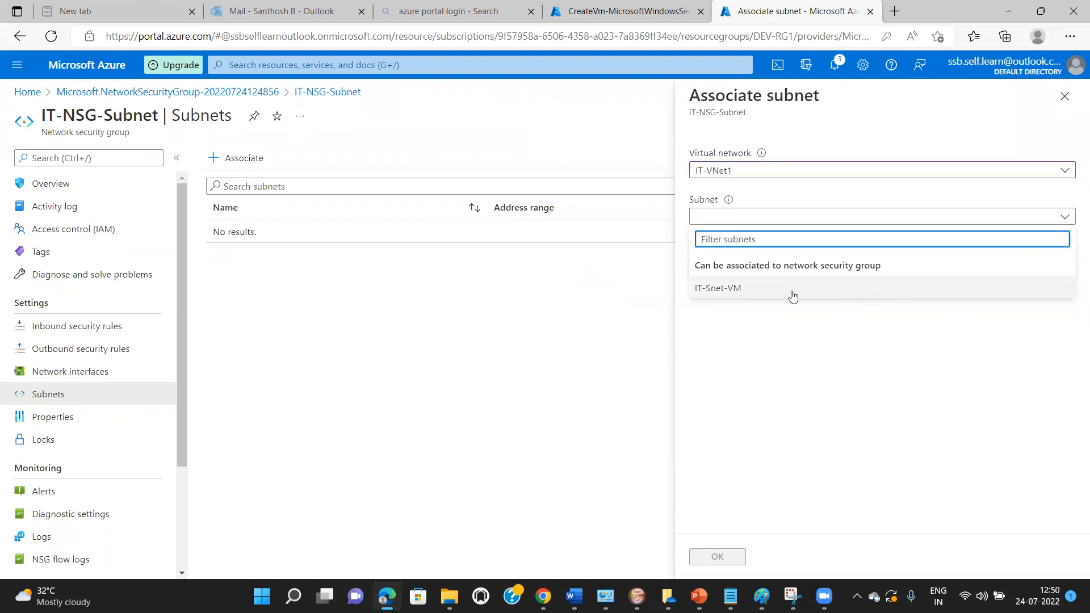
left_click(735, 289)
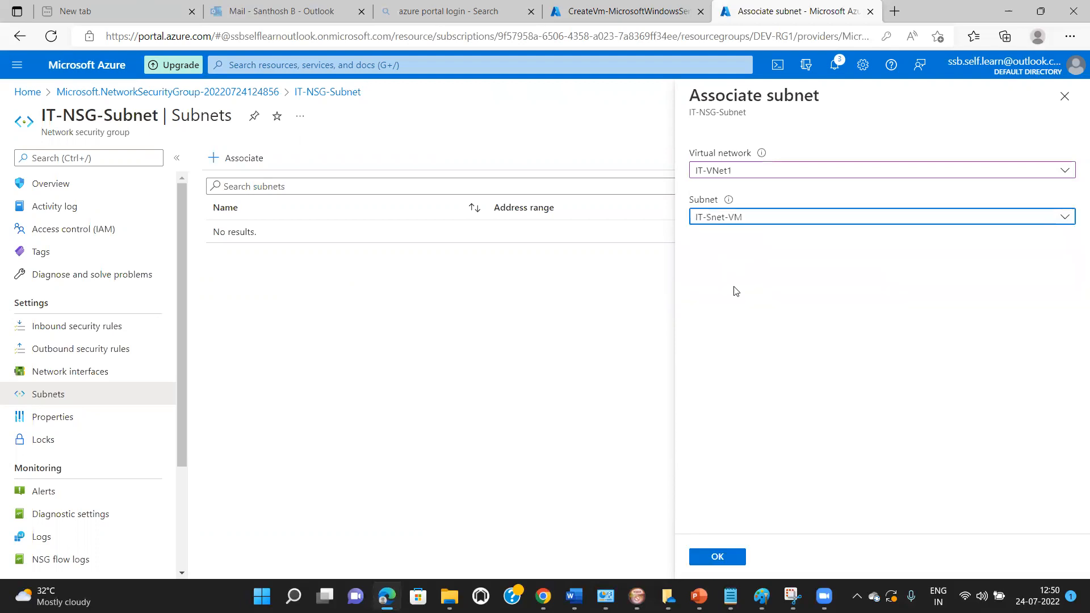
left_click(718, 564)
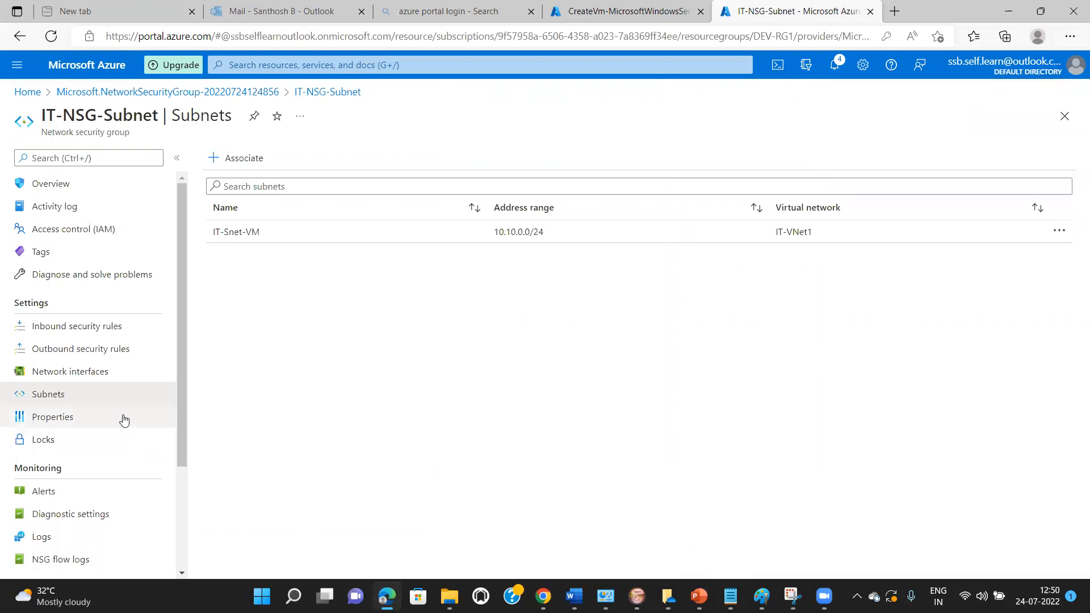
Compare the default inbound and outbound security rules of IT-NSG-Subnet, ending on the inbound rules
left_click(77, 328)
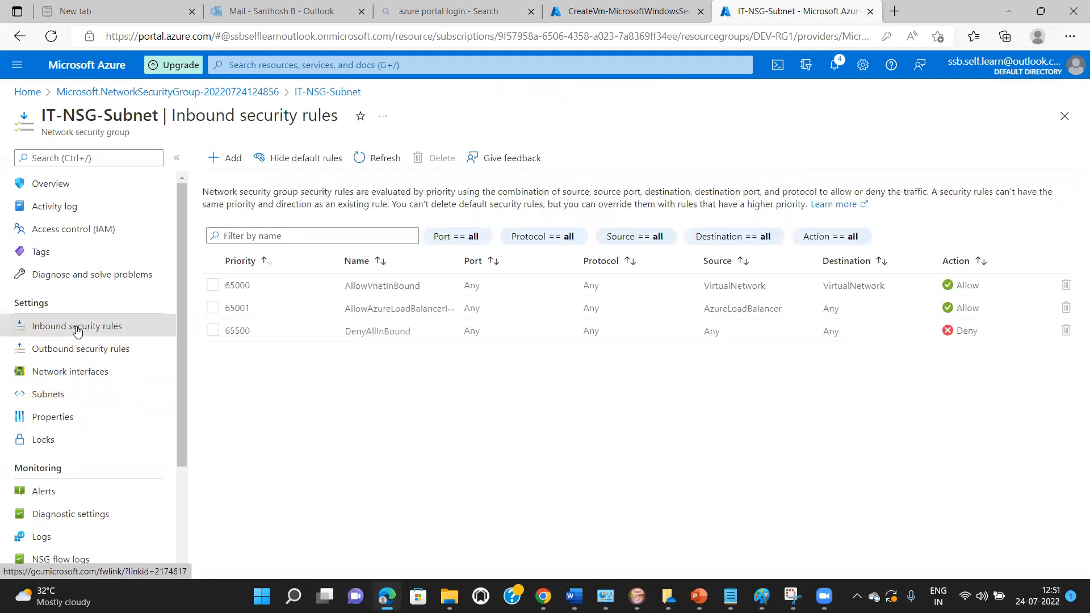
left_click(77, 350)
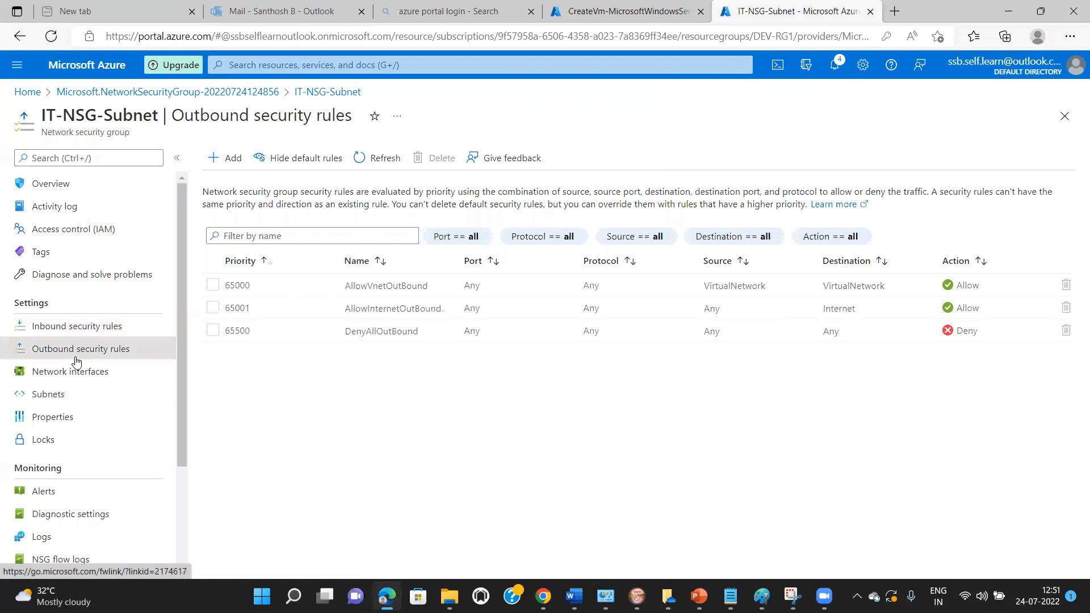
left_click(78, 327)
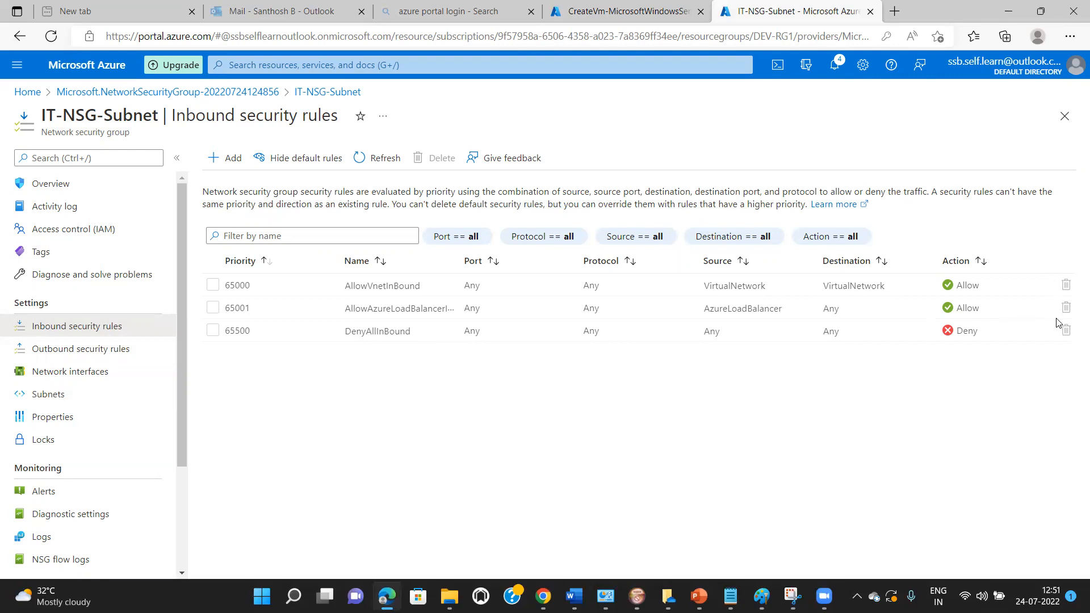
left_click(90, 349)
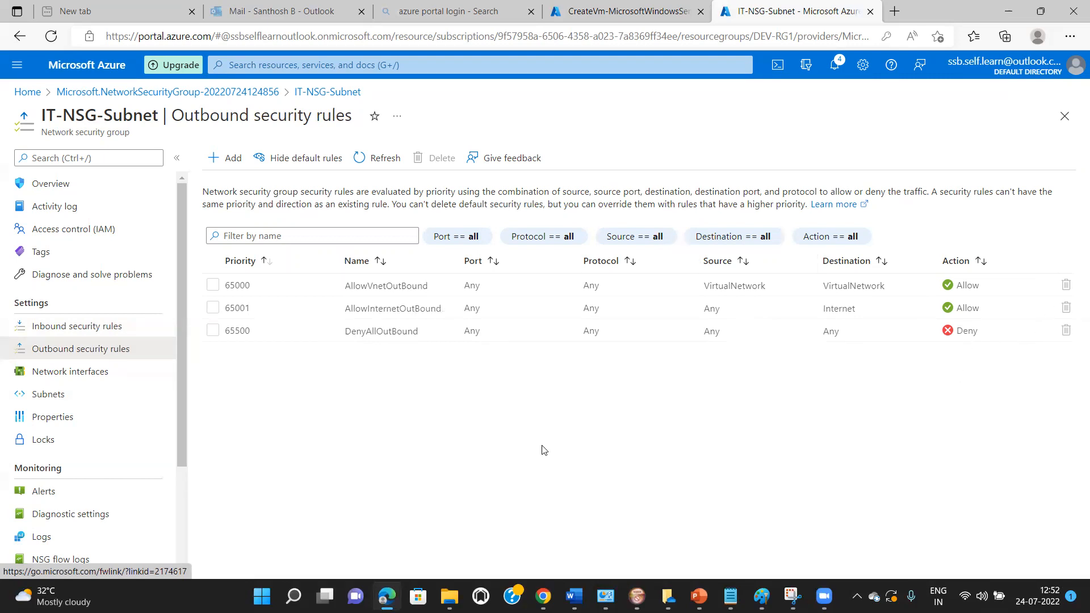
left_click(73, 331)
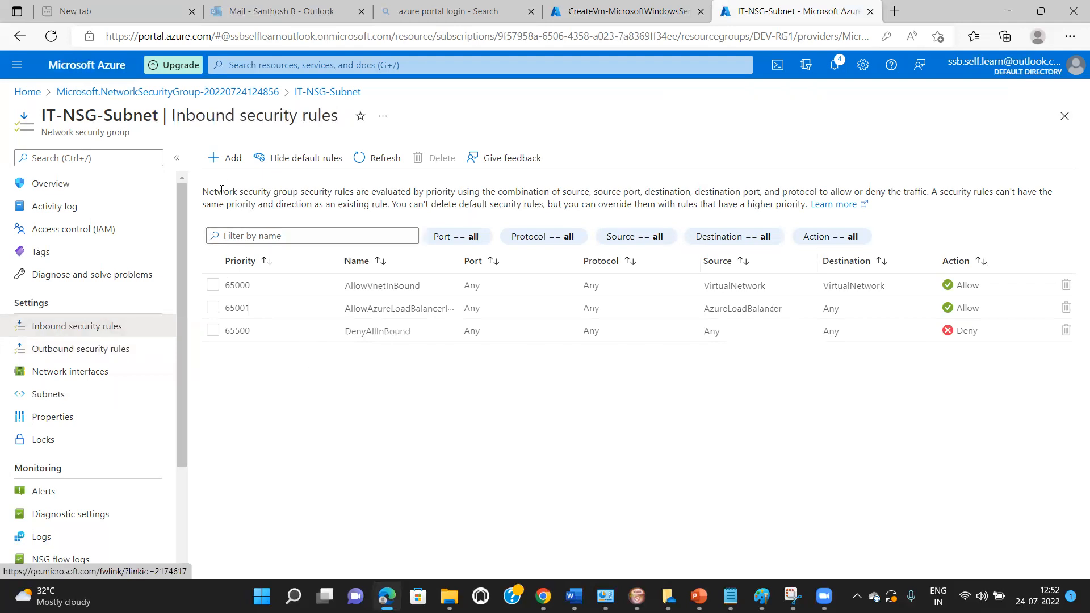
Start adding an inbound security rule to IT-NSG-Subnet, check the source options and keep the source as Any
left_click(229, 162)
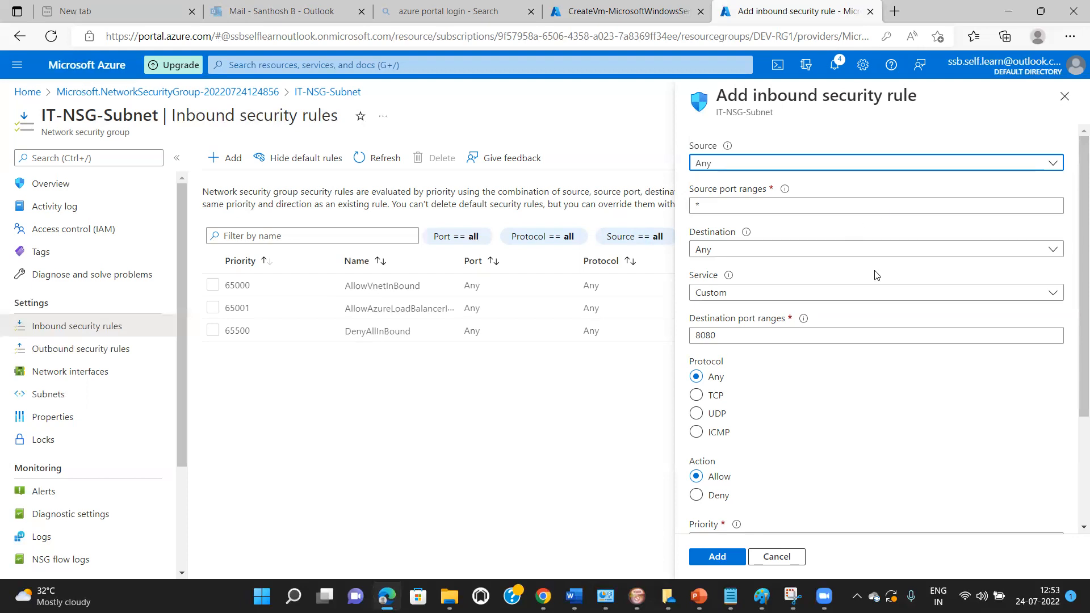
mouse_move(770, 183)
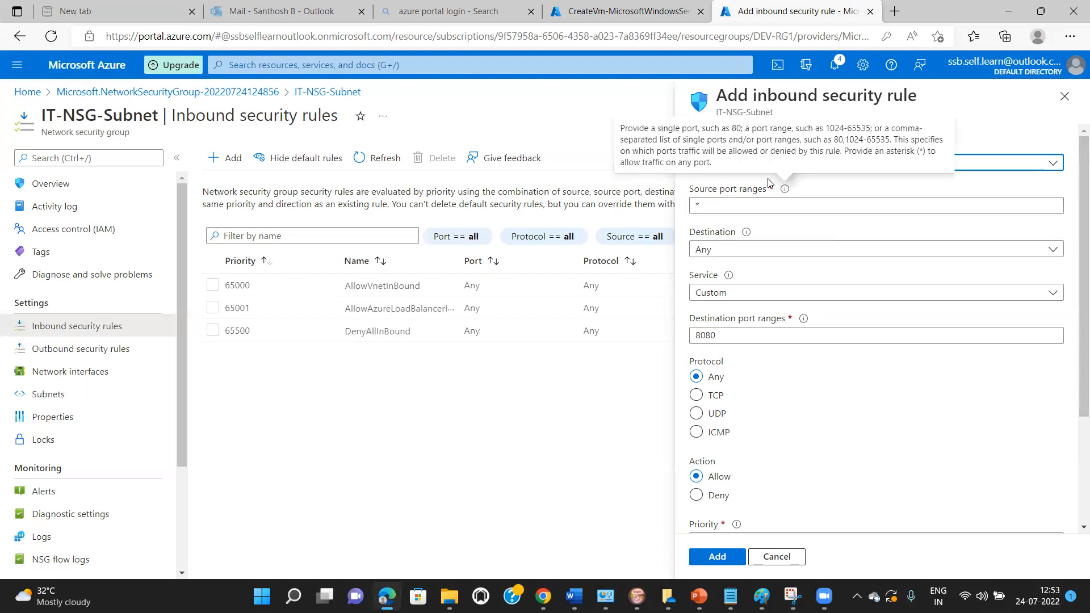
left_click(1053, 164)
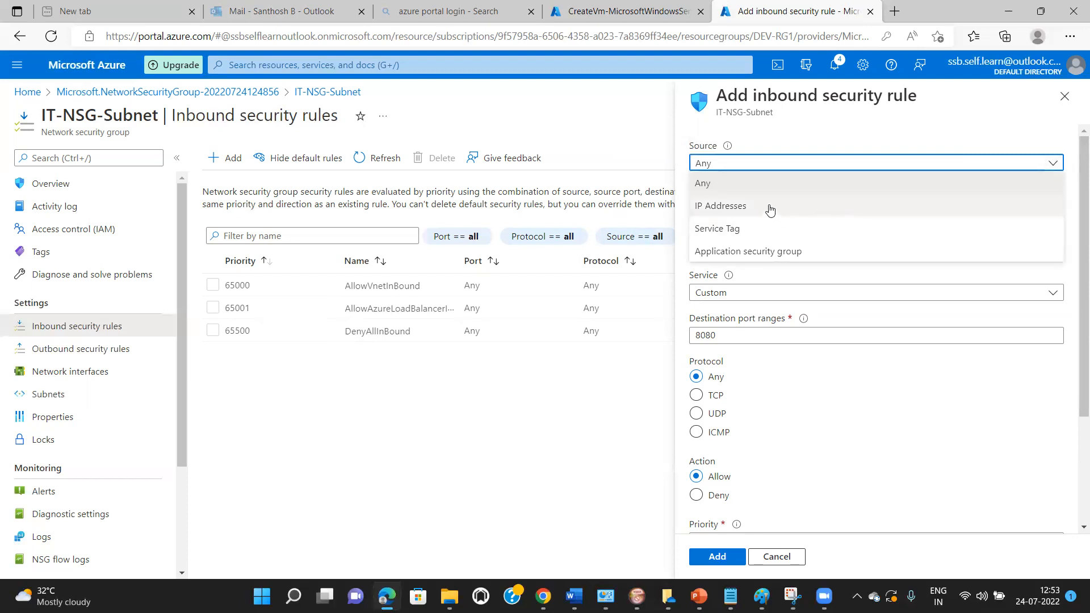
left_click(719, 171)
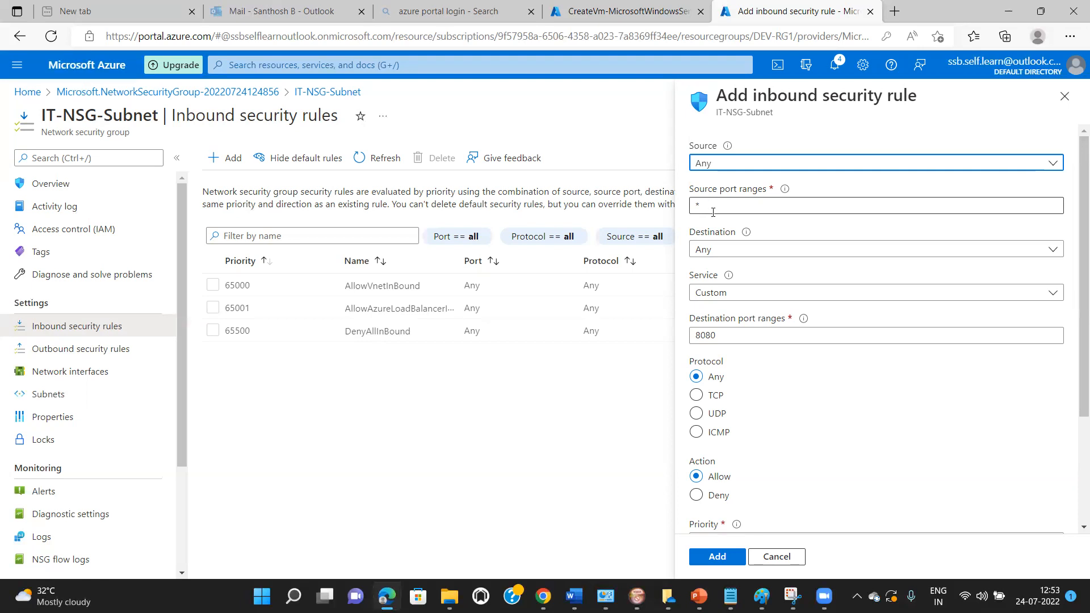
Review the service options but keep Custom, and set the rule's destination port range to 3389 and its protocol to TCP
mouse_move(729, 278)
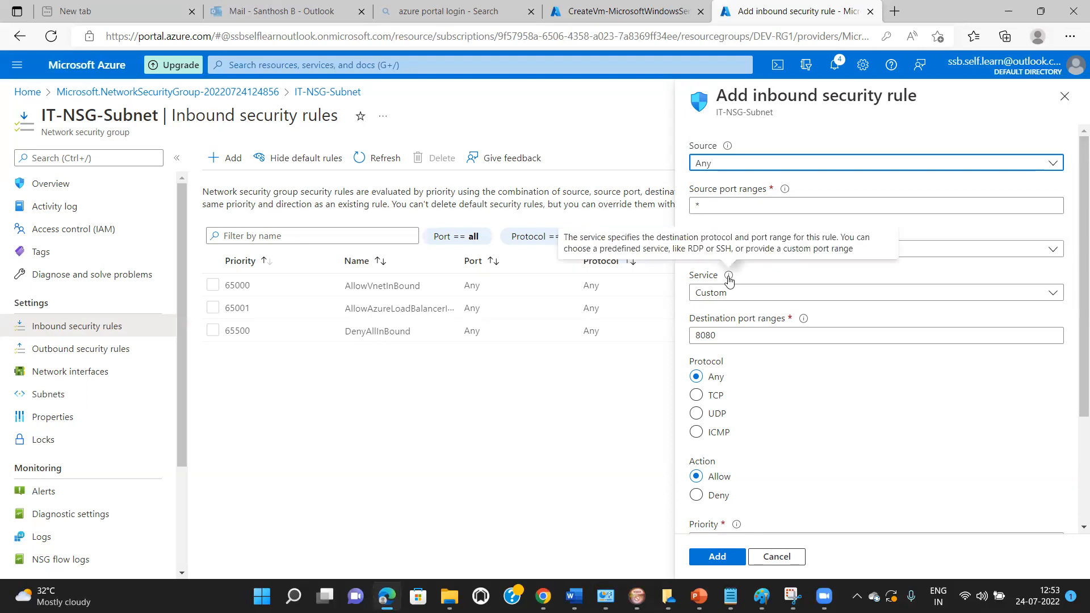
left_click(731, 292)
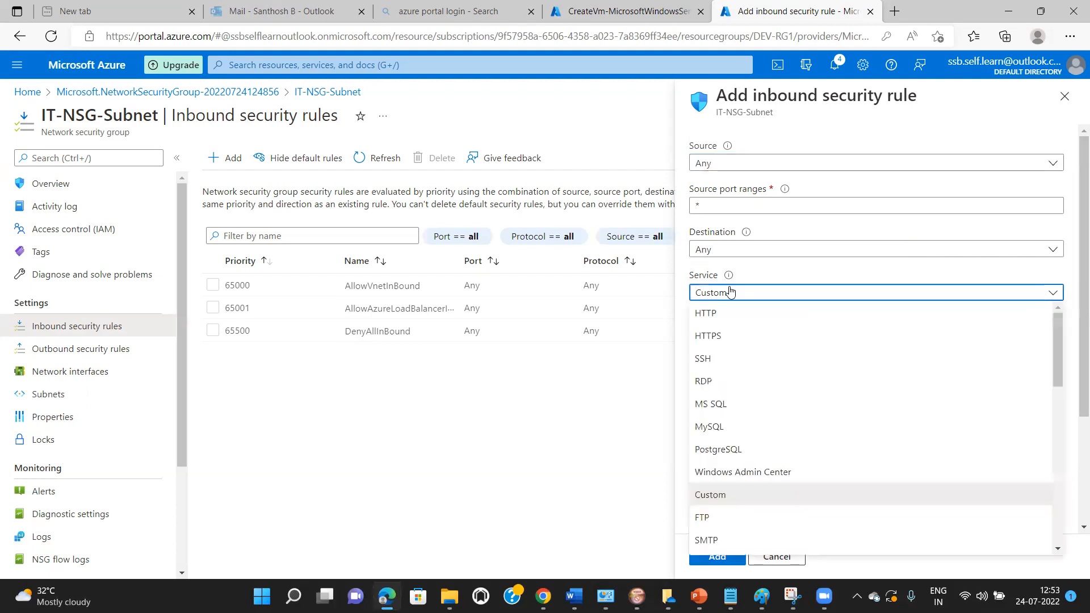
left_click(620, 422)
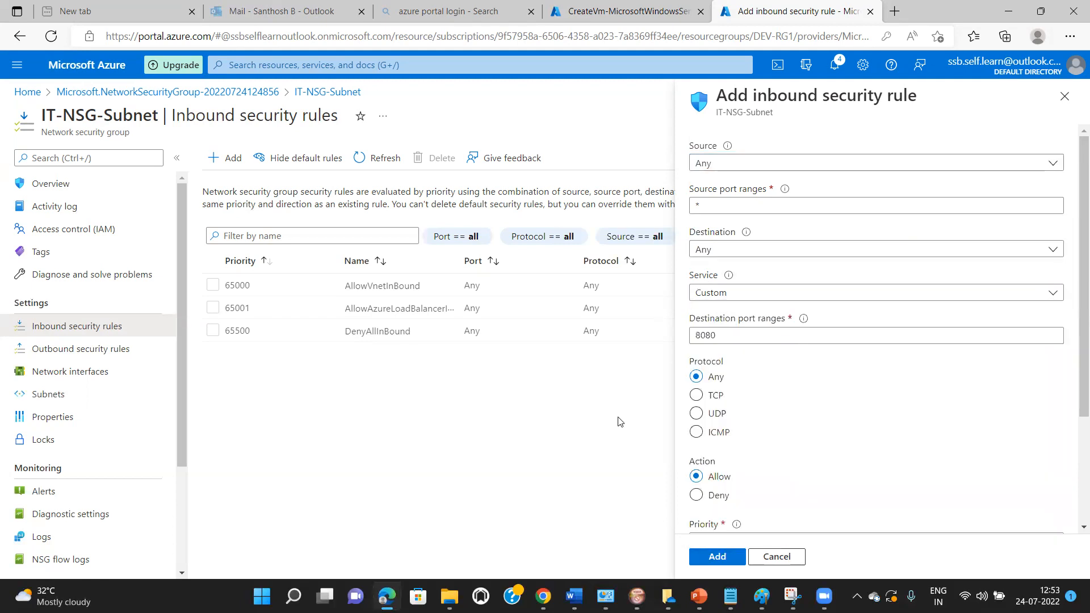
left_click(1060, 293)
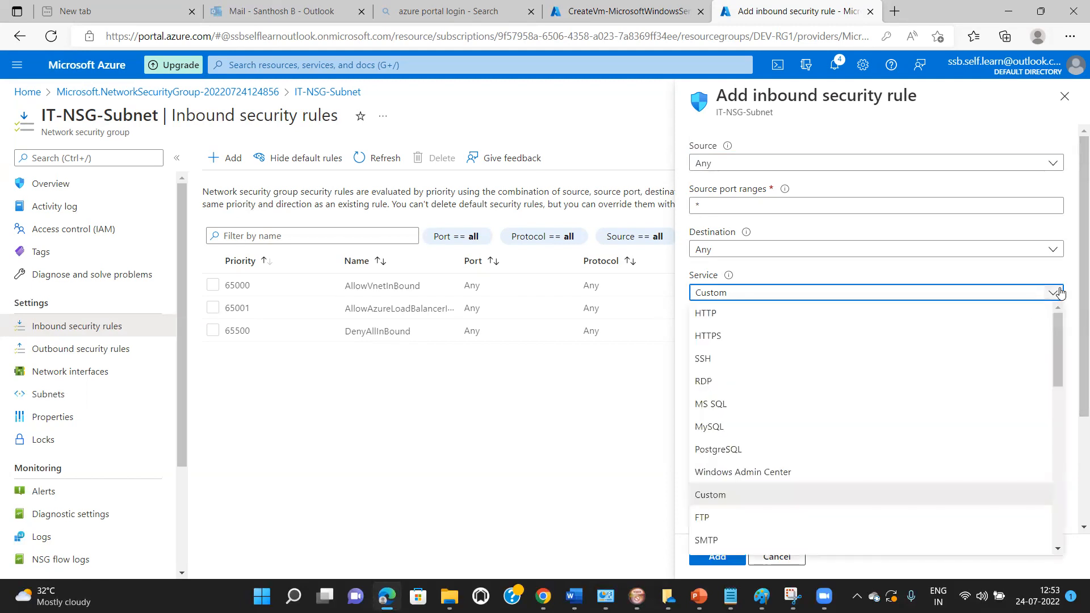
left_click_drag(1058, 344, 1024, 295)
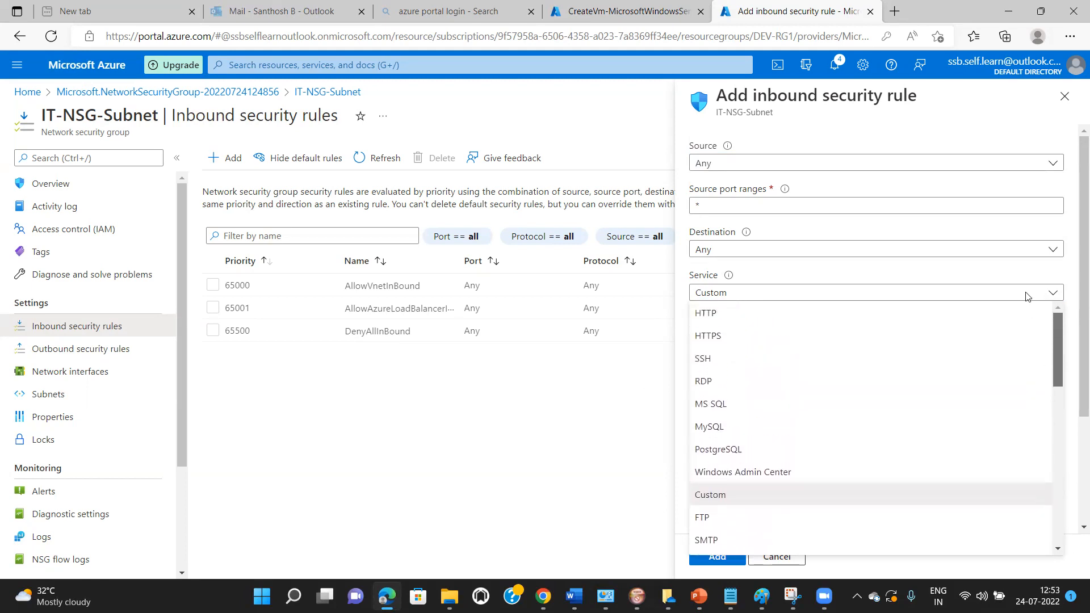
left_click(685, 379)
left_click_drag(738, 337, 663, 330)
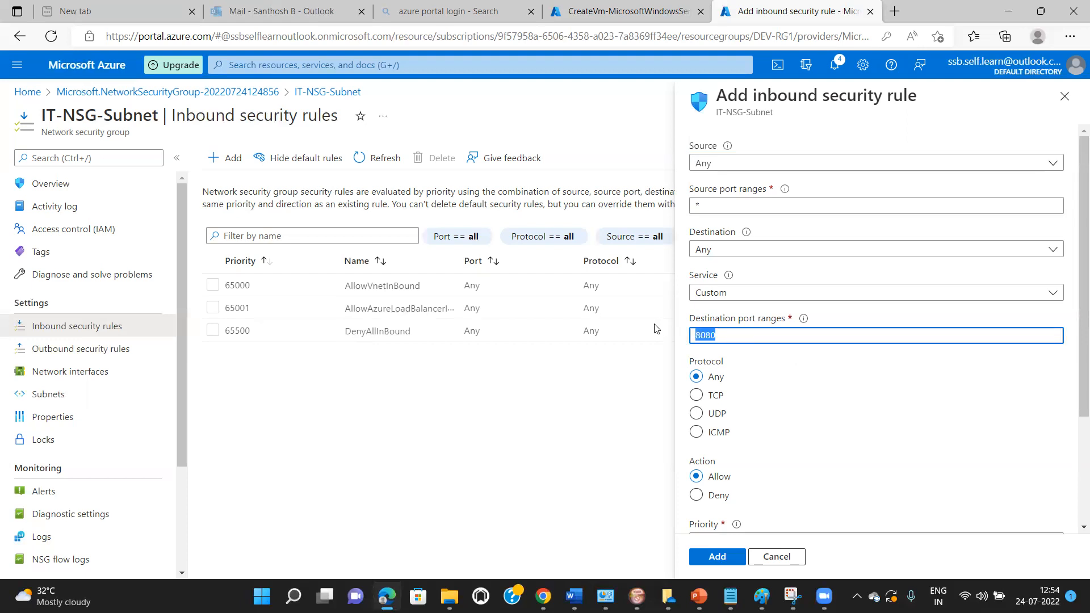
type("3389")
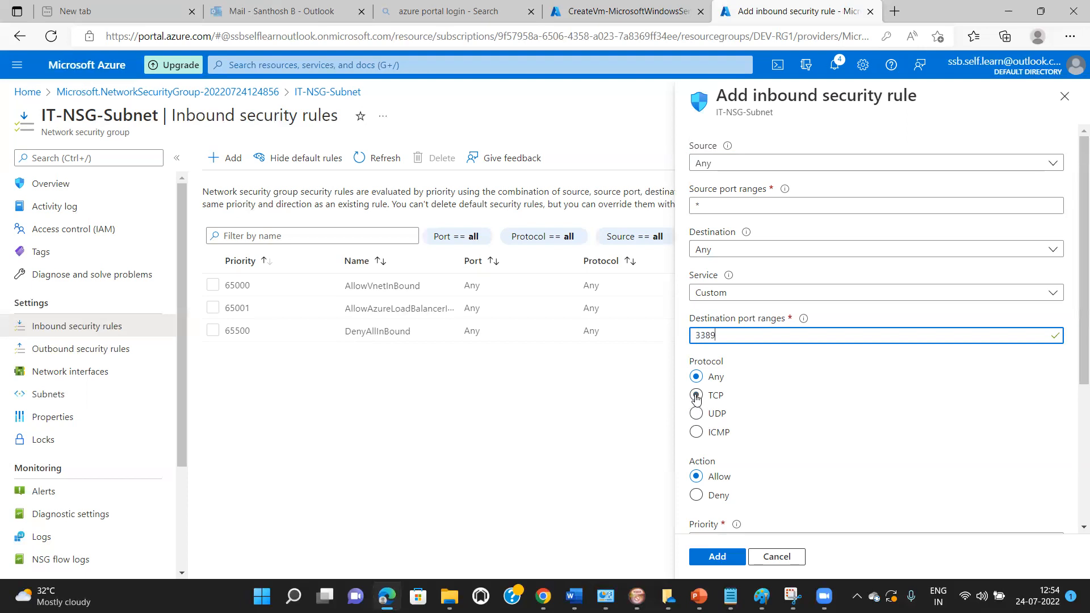
left_click(697, 396)
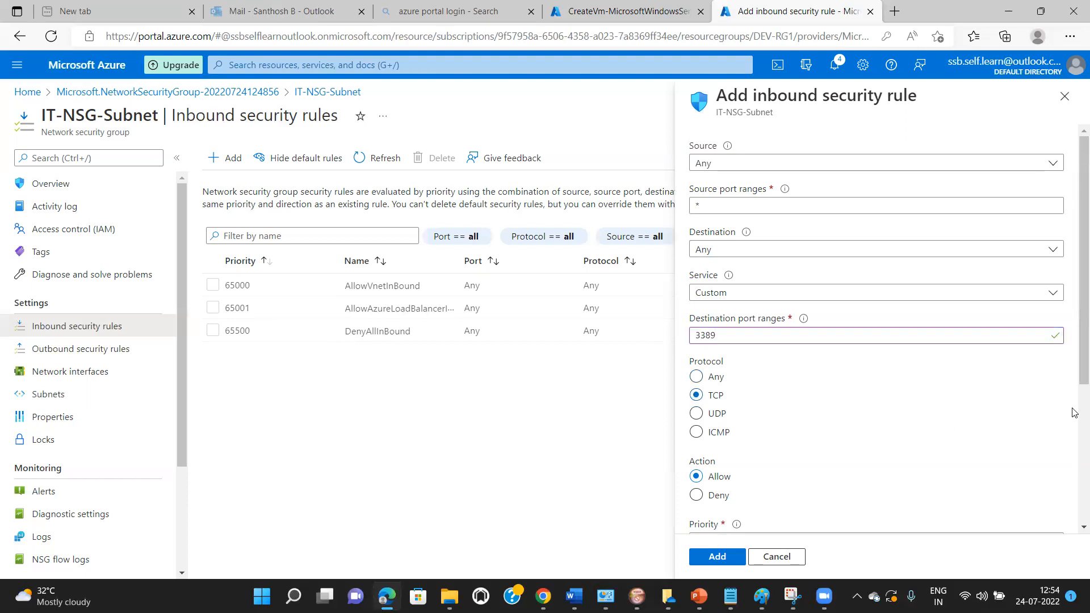
Give the inbound rule priority 400 and the name AllowRDP3389, add it to IT-NSG-Subnet and refresh the rules list
scroll(1074, 378, "down", 2)
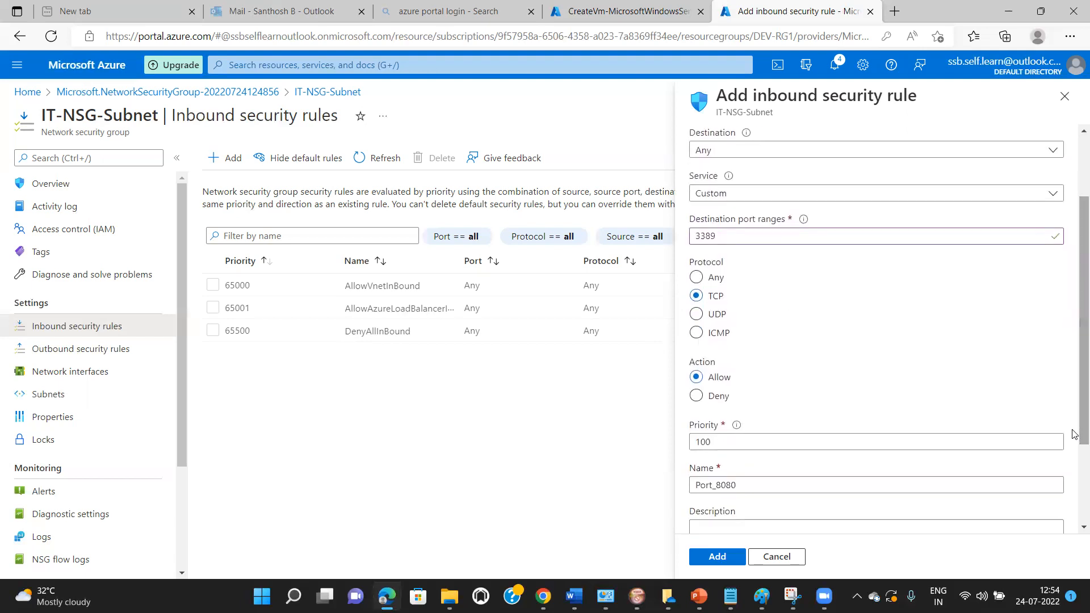
scroll(1074, 406, "down", 2)
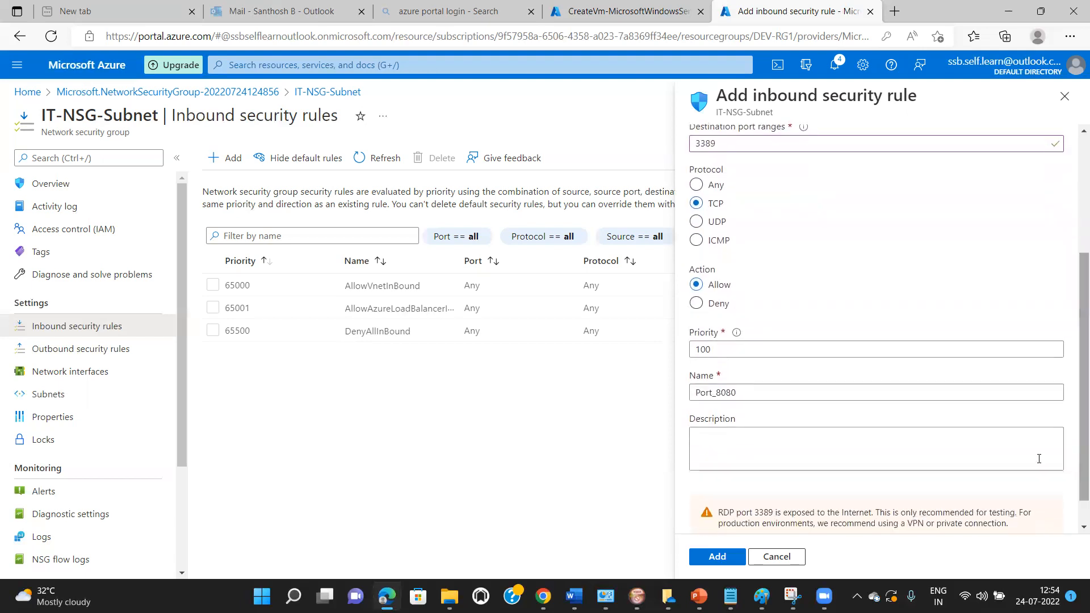
left_click(730, 350)
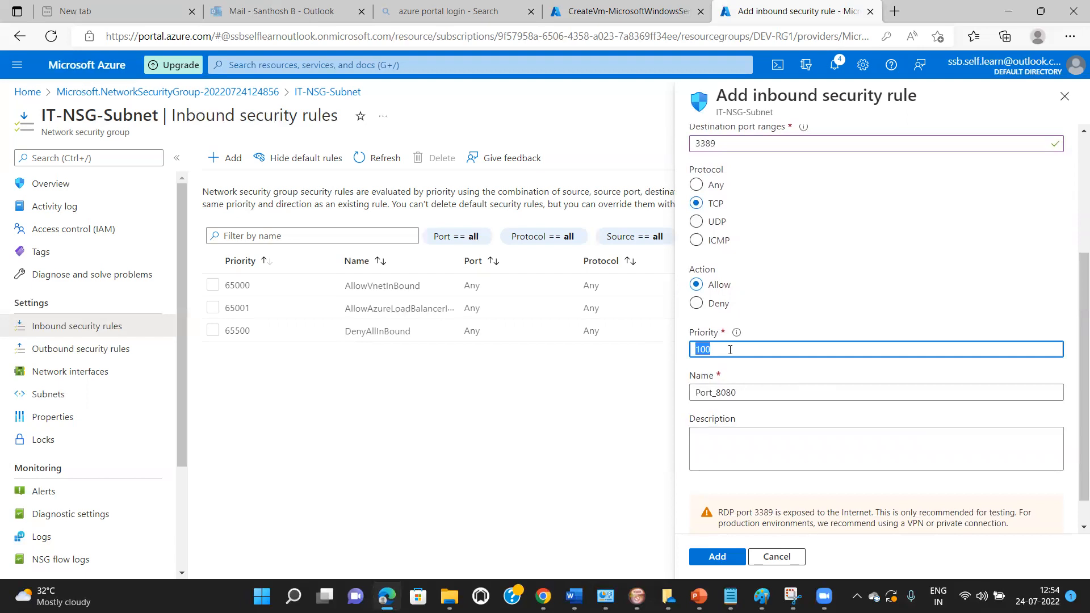
type("400")
key("Tab")
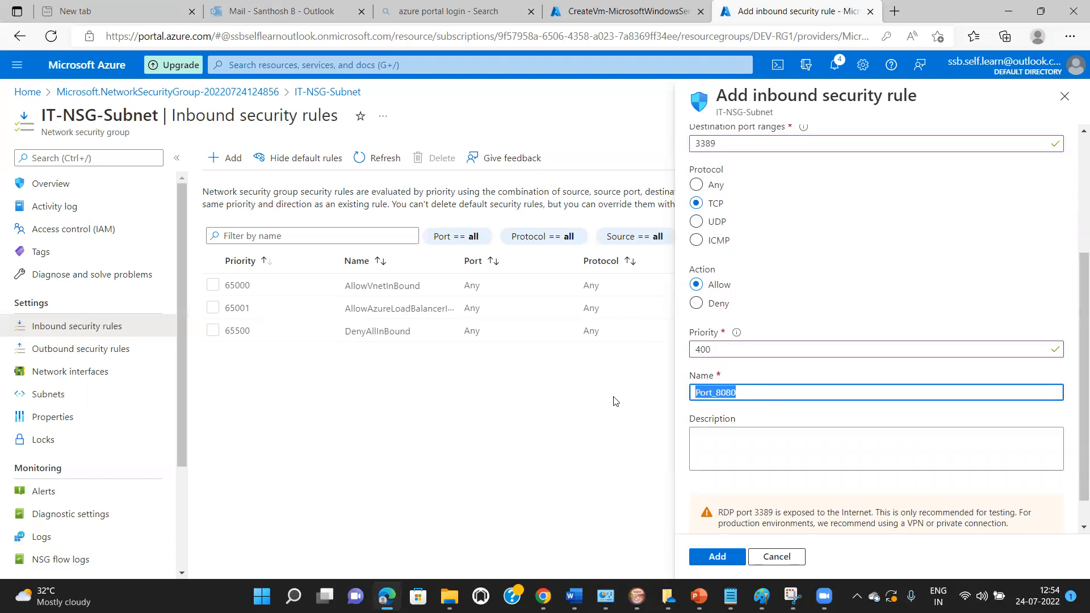
type("Allo")
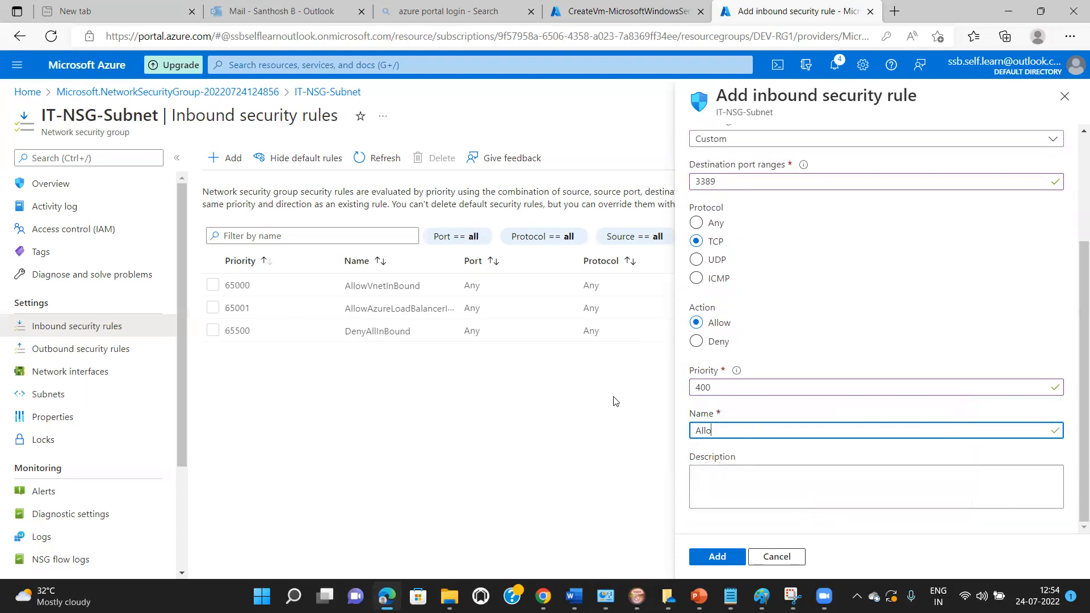
type("wRDP3389")
left_click(719, 558)
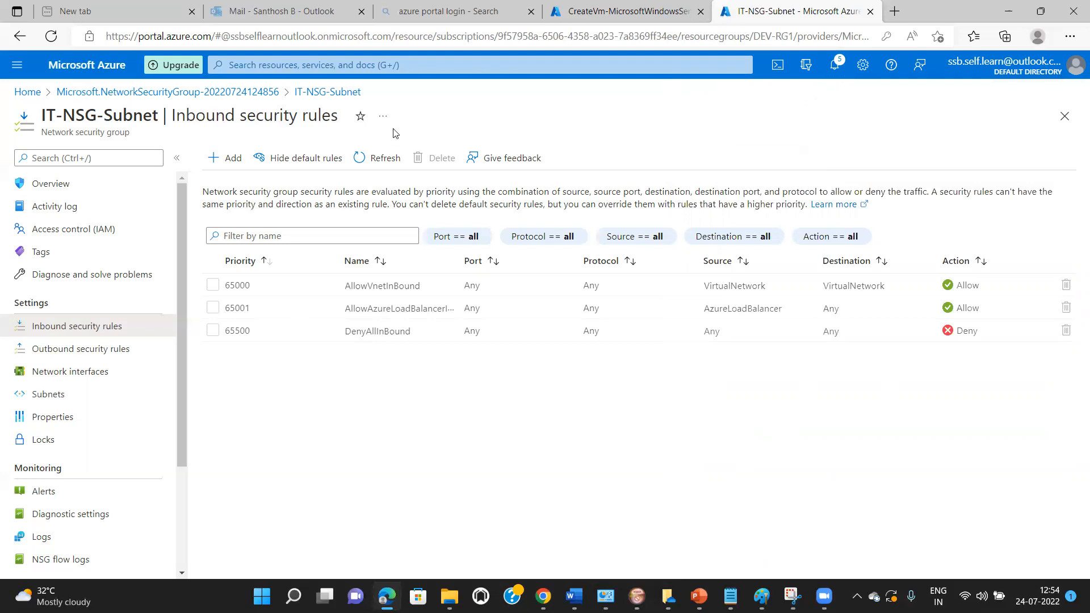
left_click(366, 162)
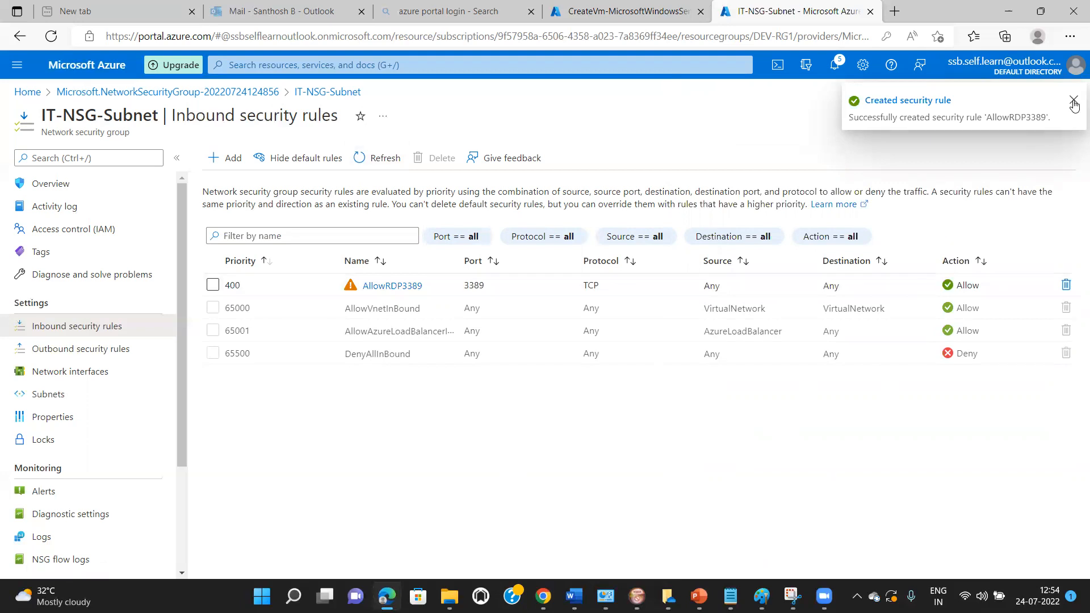
Launch Remote Desktop Connection and open virtual machine IT-VM1 from resource group DEV-RG1 in the other Azure portal tab
left_click(293, 596)
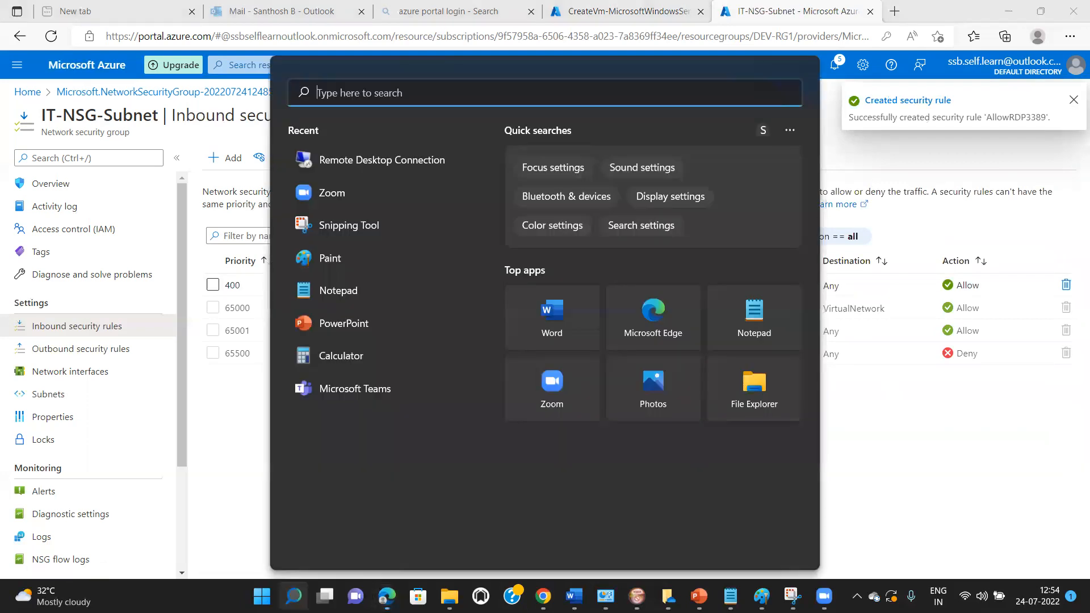
left_click(364, 158)
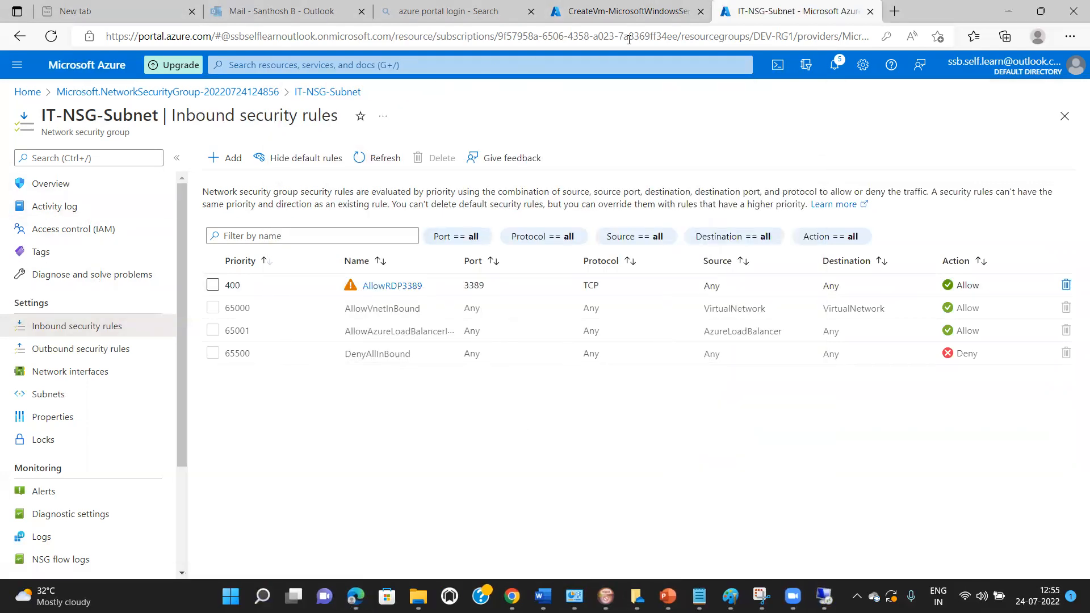
key("ctrl+shift+Tab")
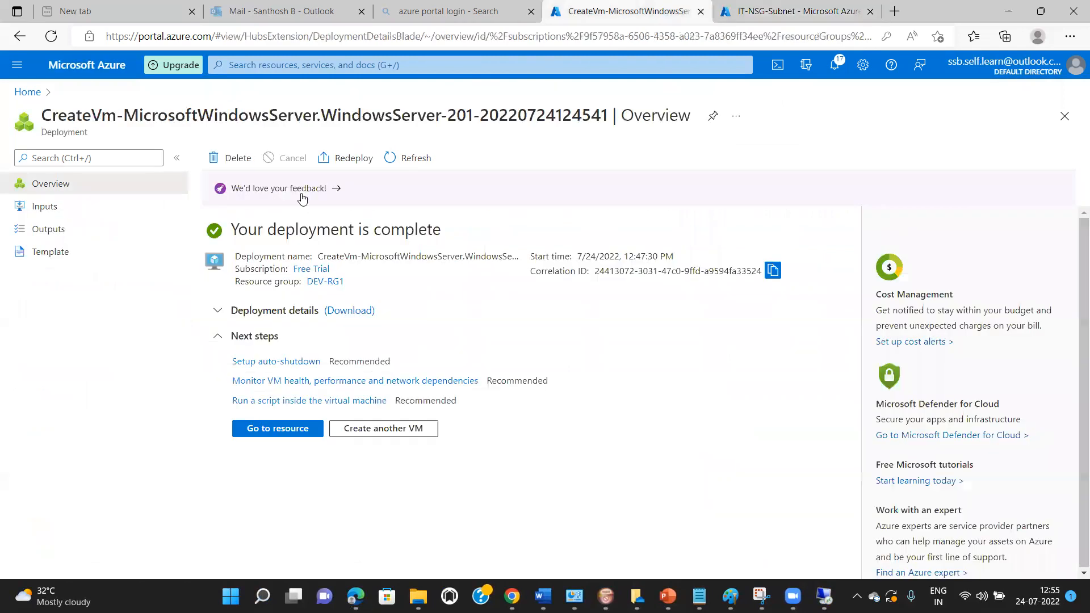
left_click(27, 93)
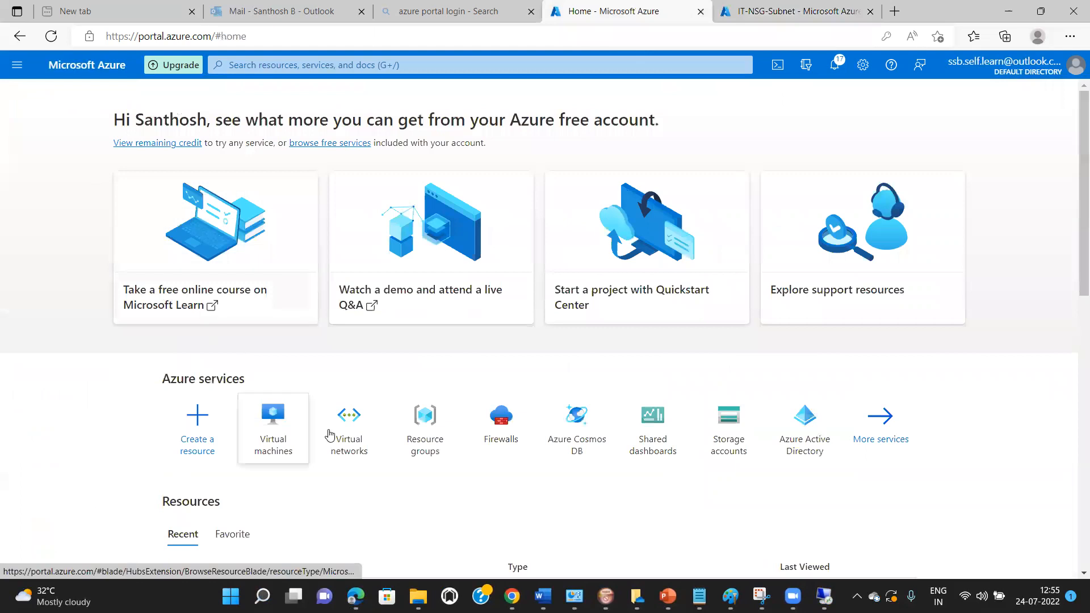
left_click(414, 442)
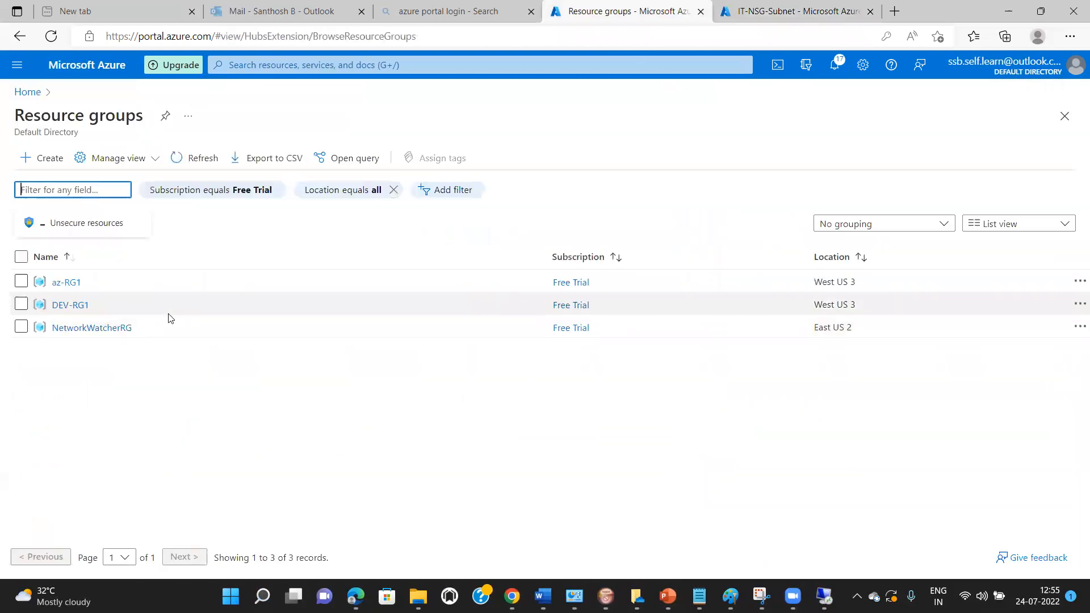
left_click(67, 305)
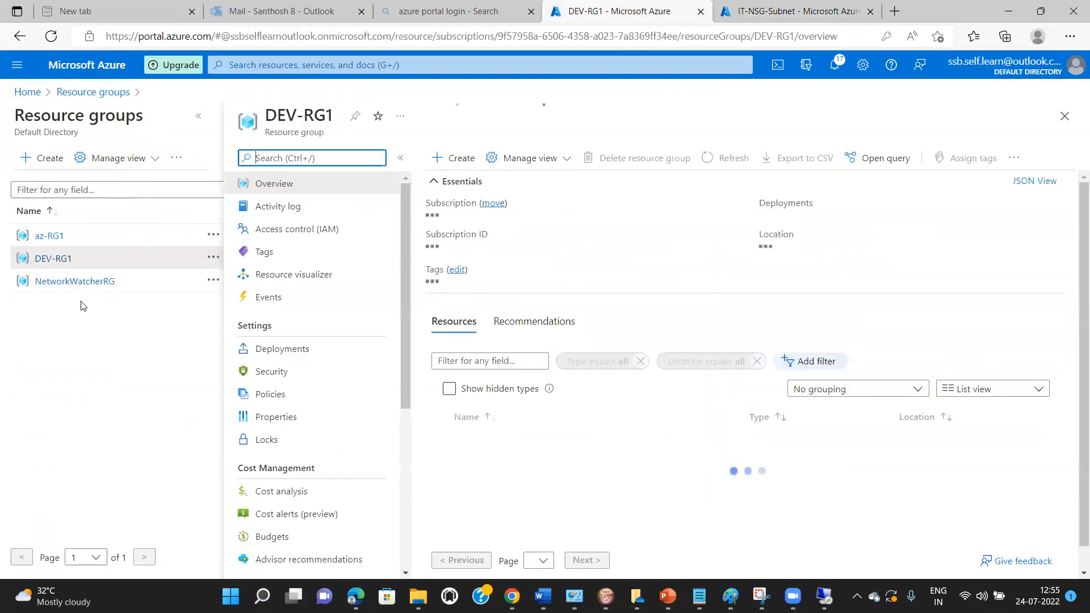
left_click(198, 120)
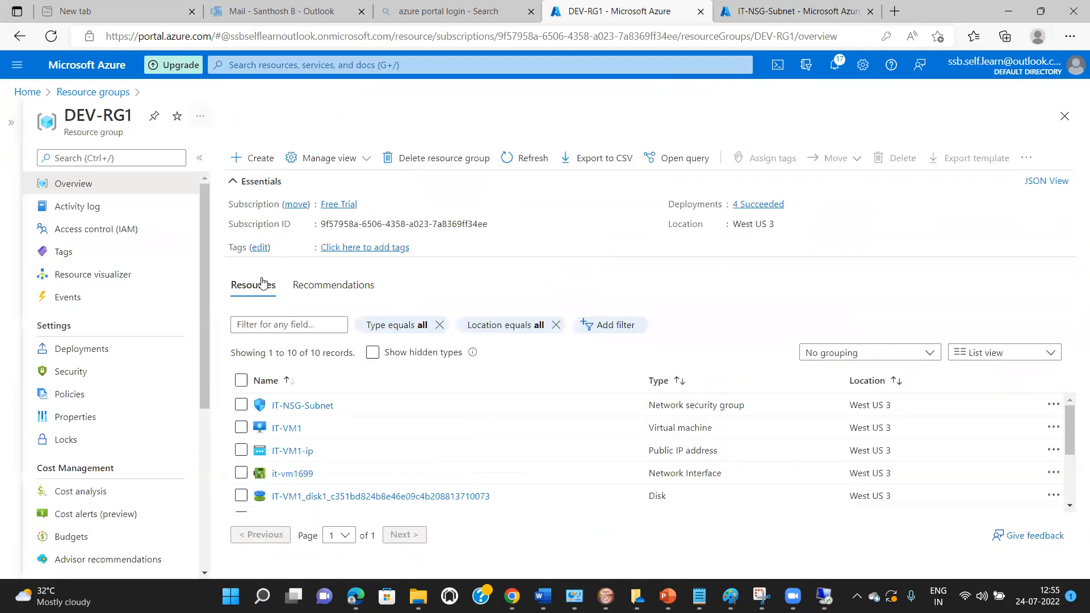
left_click(288, 430)
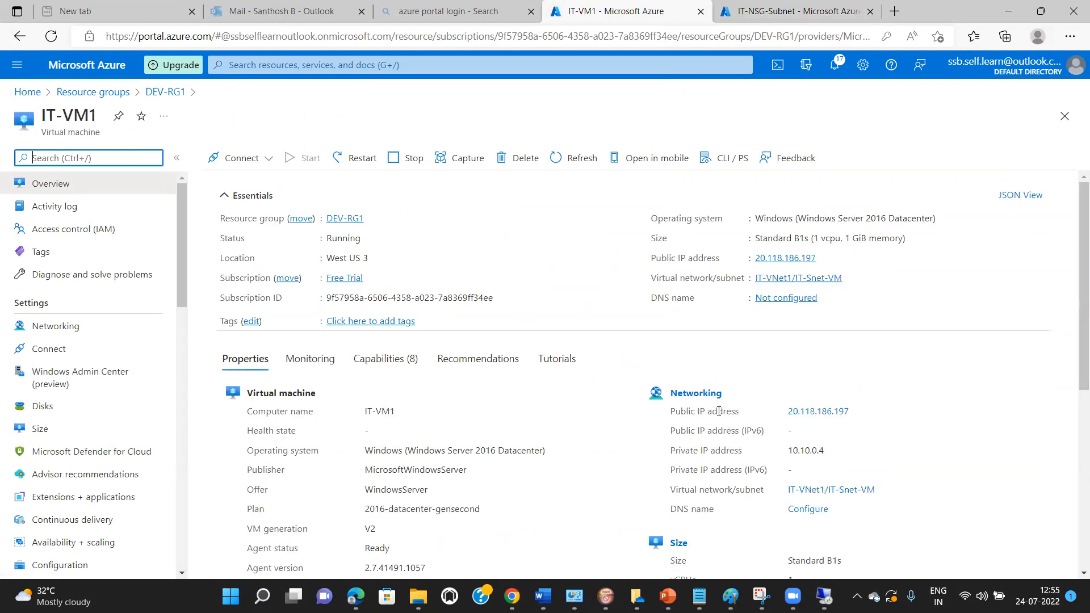
Copy IT-VM1's public IP address 20.118.186.197 and enter it as the computer in Remote Desktop Connection, replacing the existing address
left_click_drag(853, 416, 787, 419)
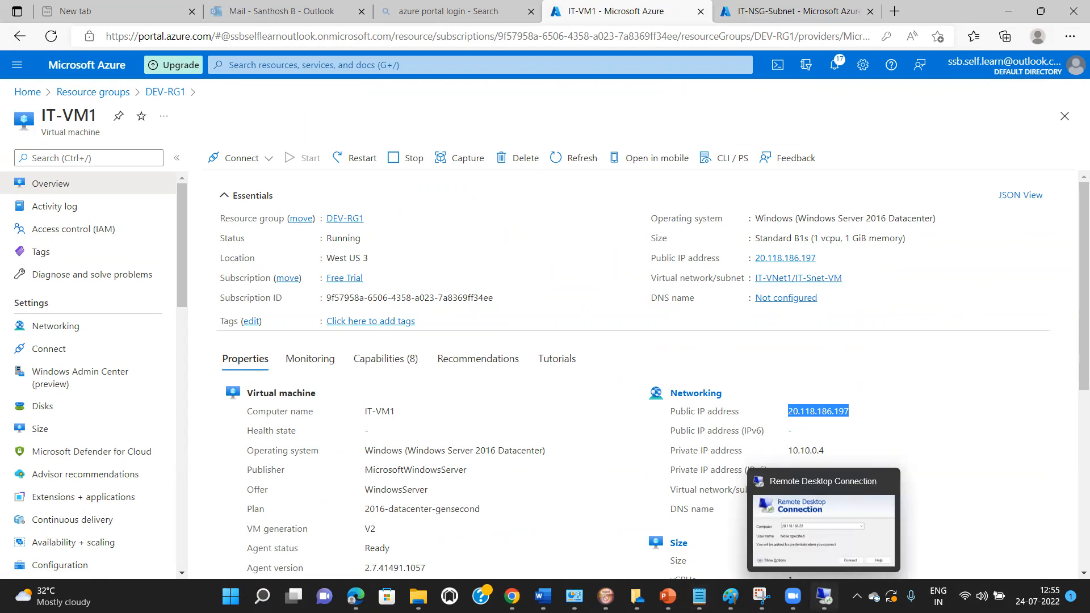
left_click(824, 596)
left_click(507, 282)
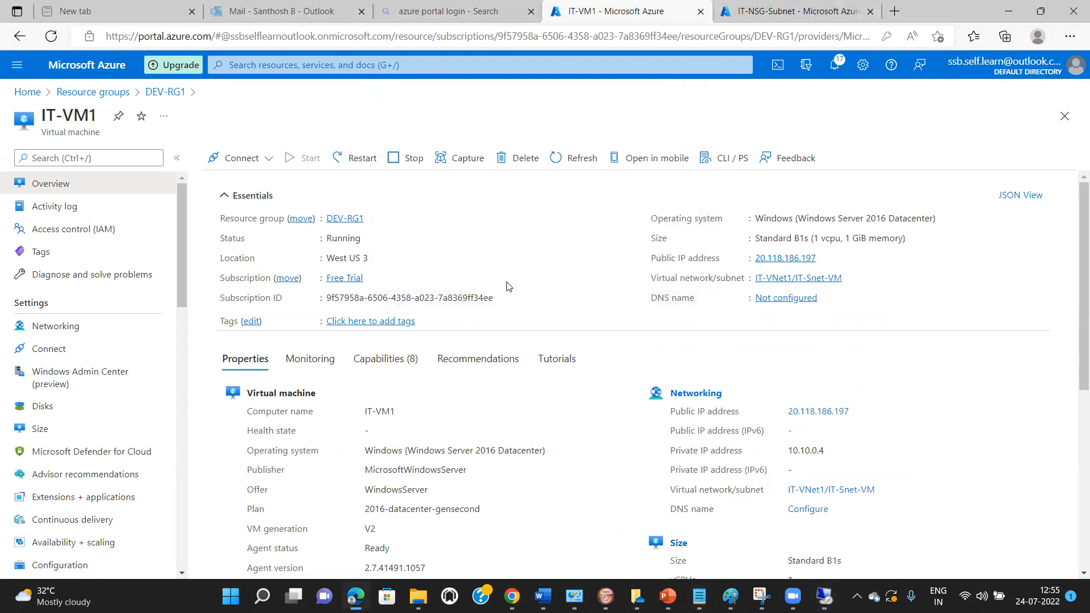
left_click(824, 596)
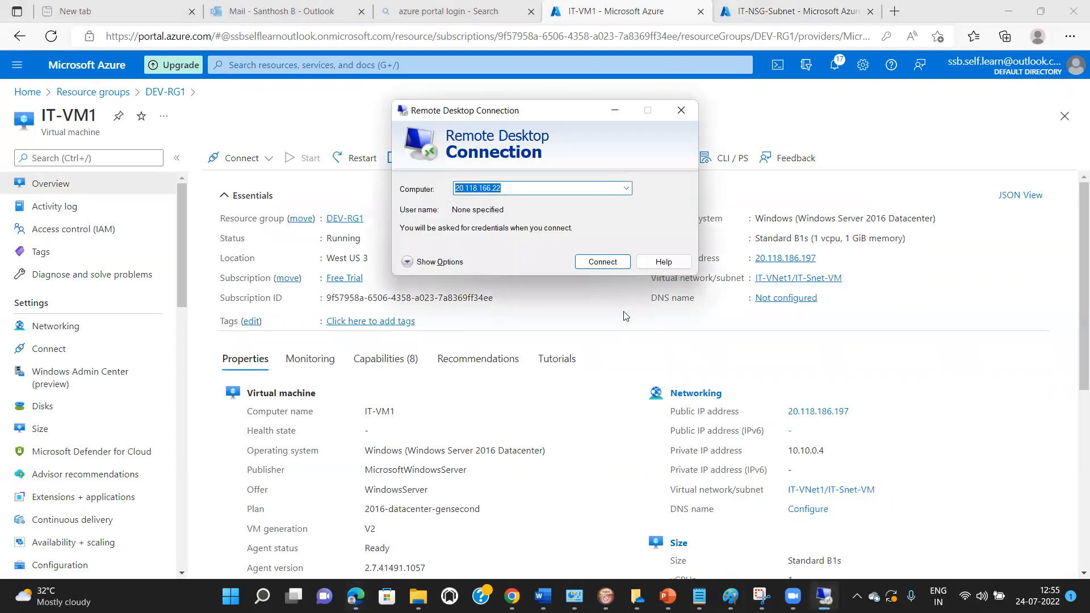
key("BackSpace")
left_click(537, 189)
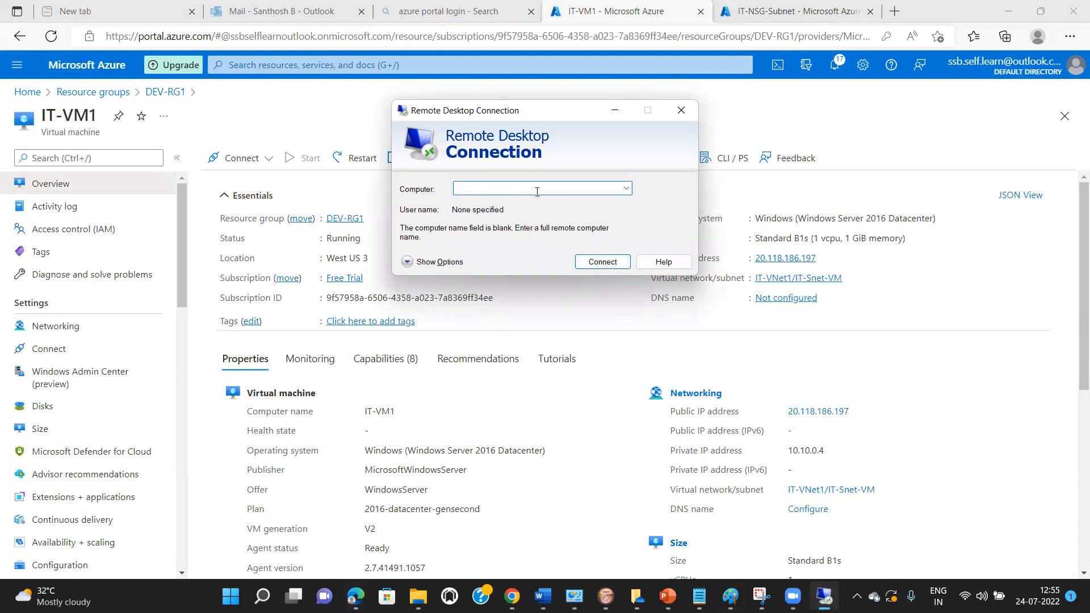
left_click_drag(853, 413, 789, 413)
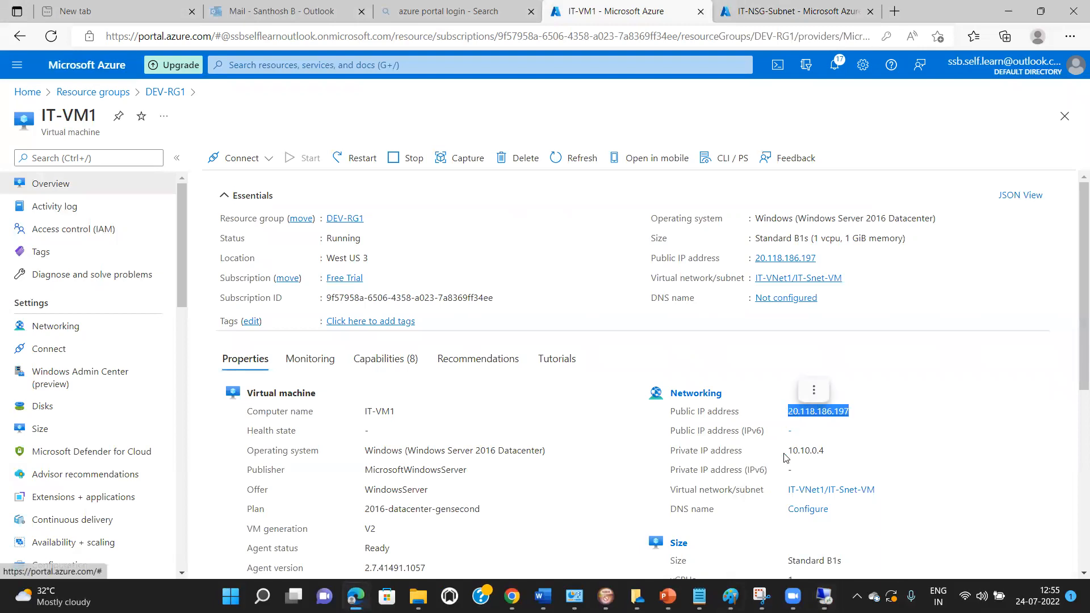
left_click(813, 390)
left_click(818, 390)
left_click(824, 596)
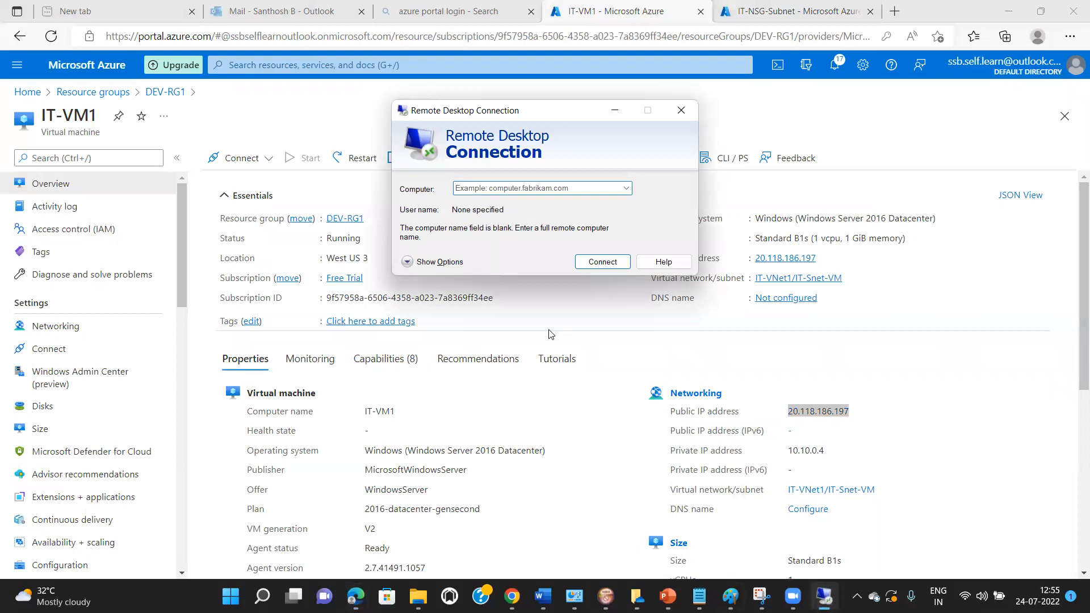
key("ctrl+v")
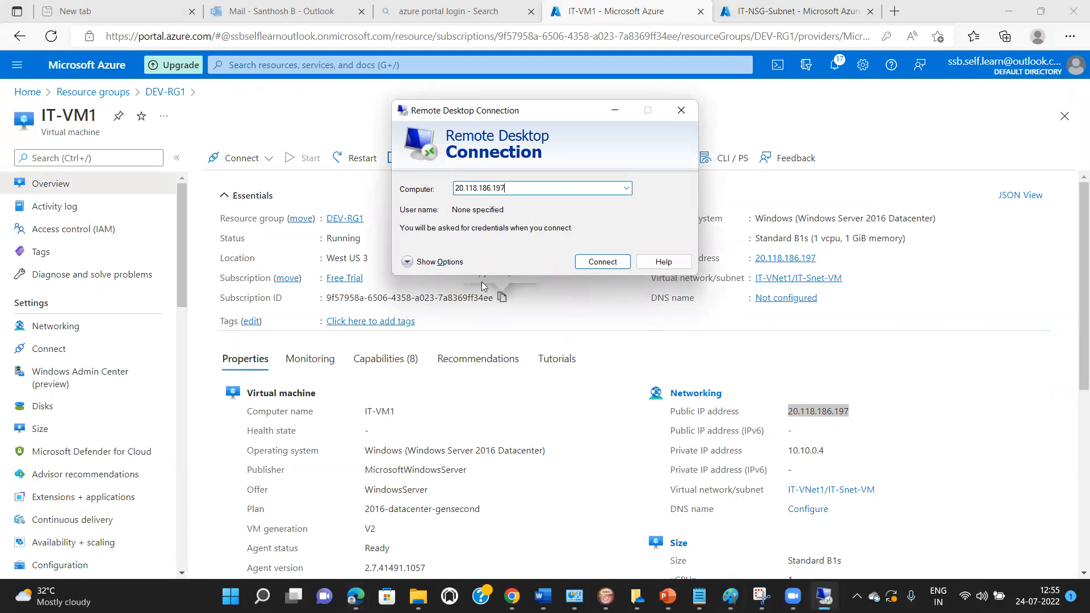
Set the remote connection's user name to vmadmin, start connecting and submit the account password
left_click(437, 263)
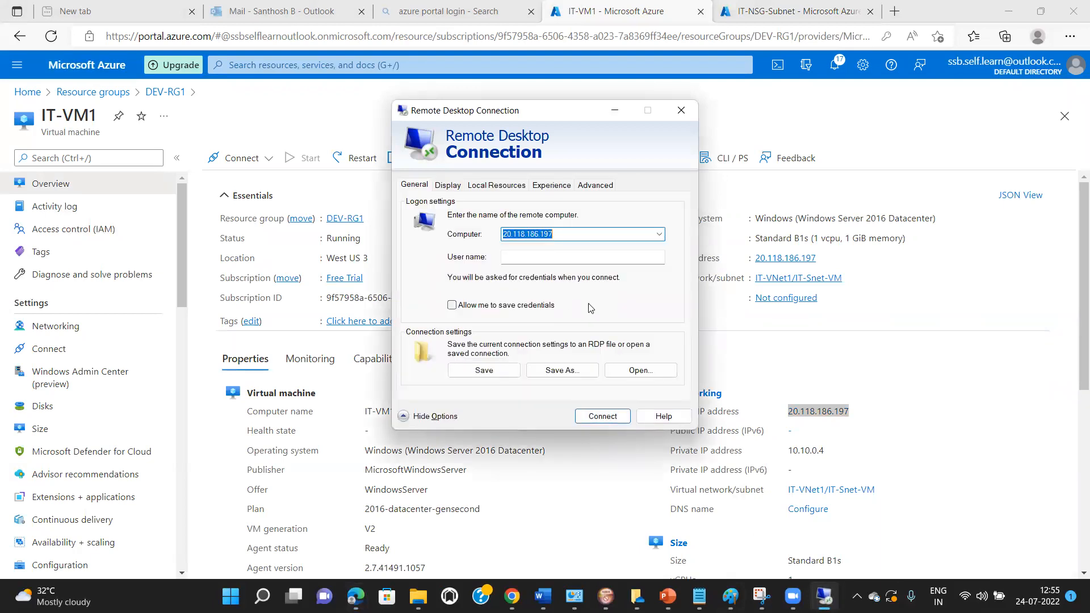
left_click(562, 259)
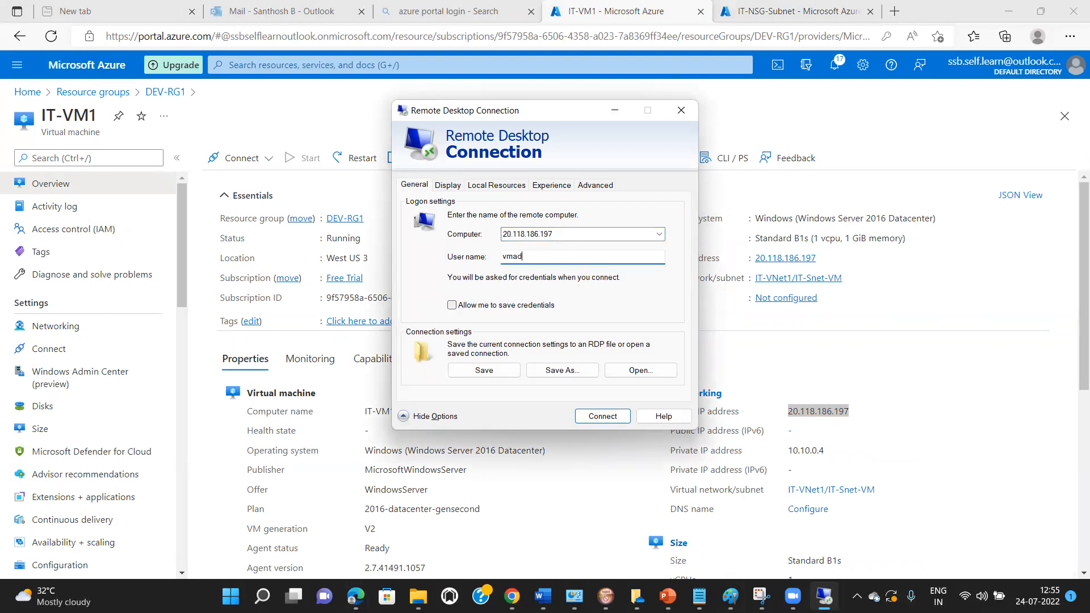
left_click(602, 417)
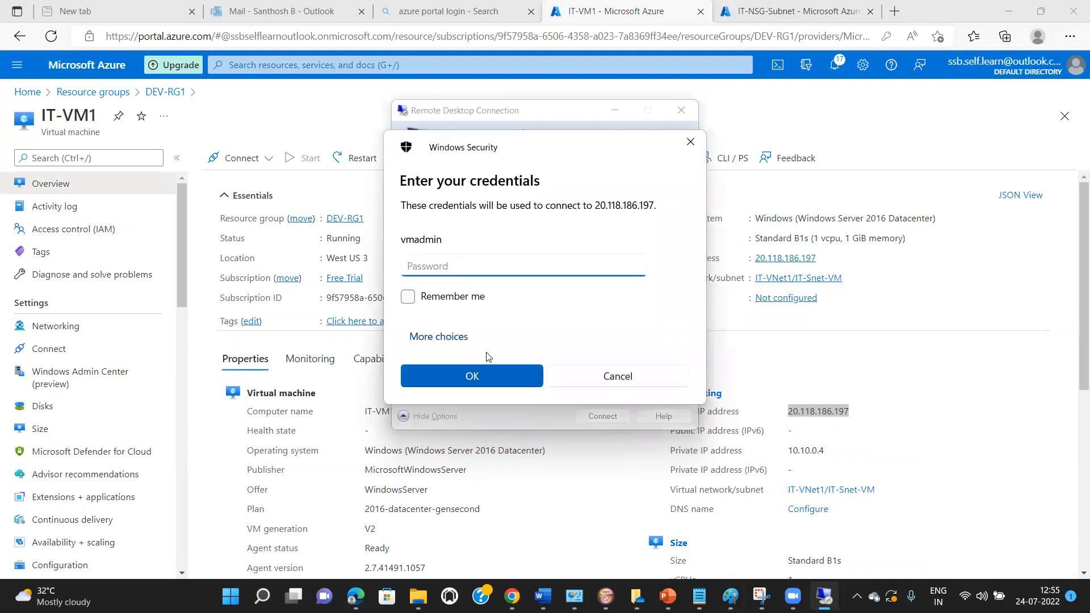
type("•")
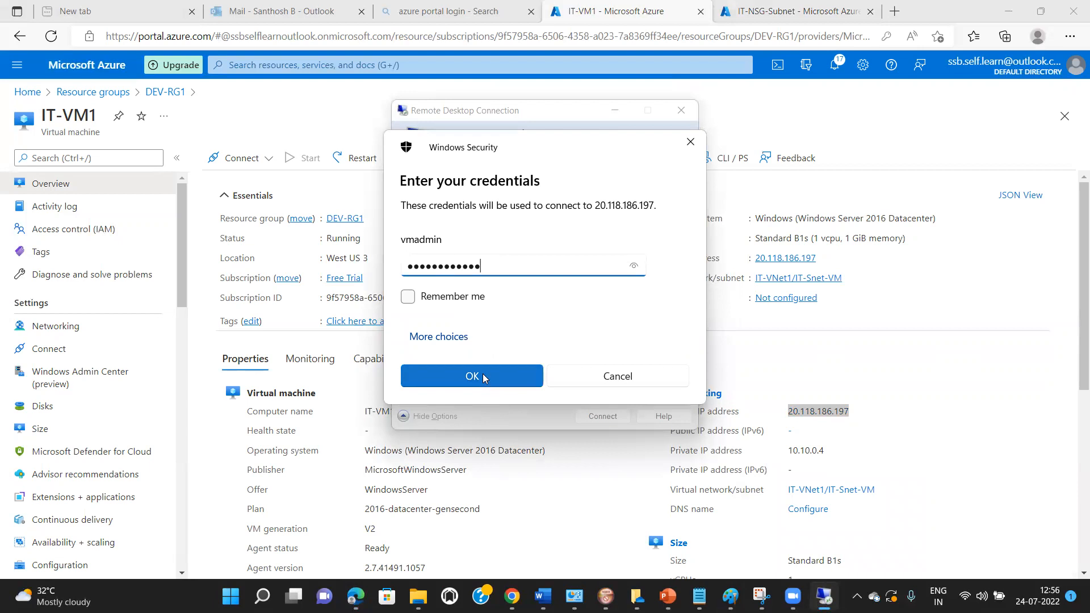
left_click(483, 374)
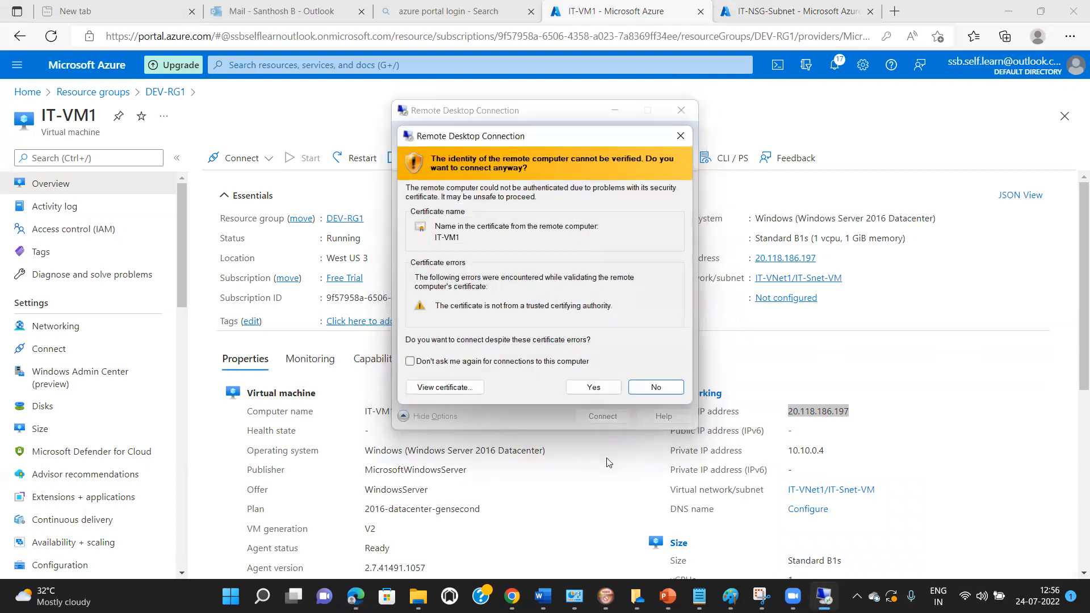
Accept the certificate warning to connect to IT-VM1, and close Remote Desktop Connection after the test
left_click(586, 389)
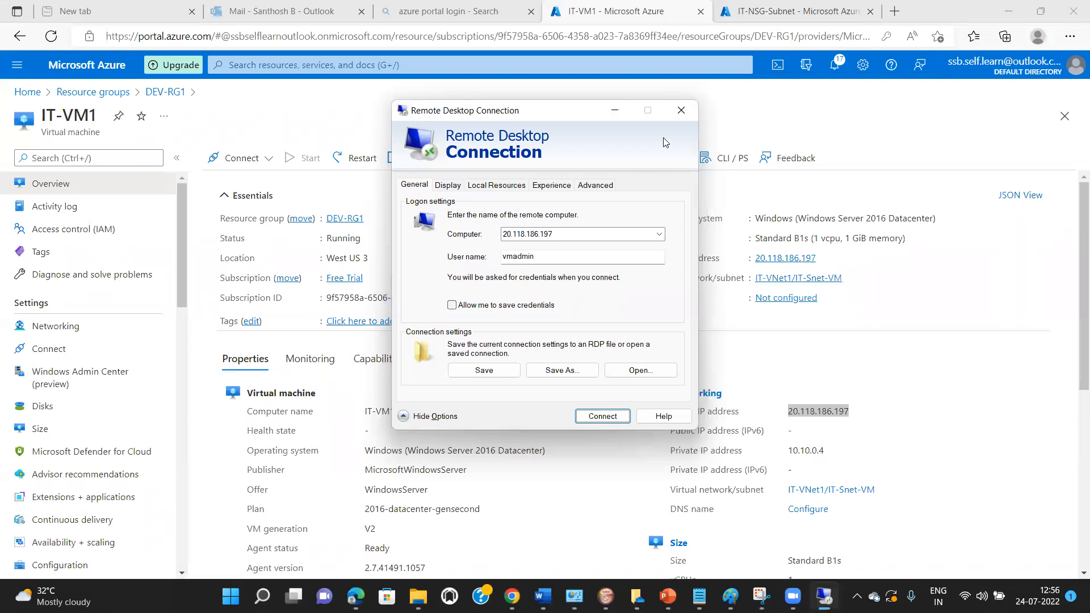
left_click(679, 112)
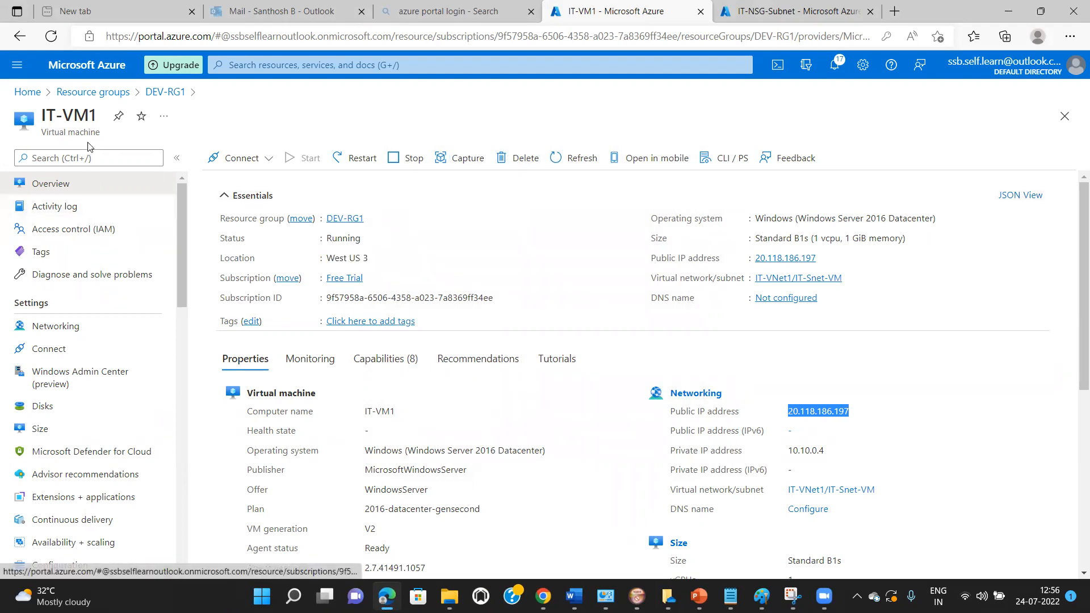
Search the Azure portal for "netwo" and open the Network security groups service
left_click(282, 67)
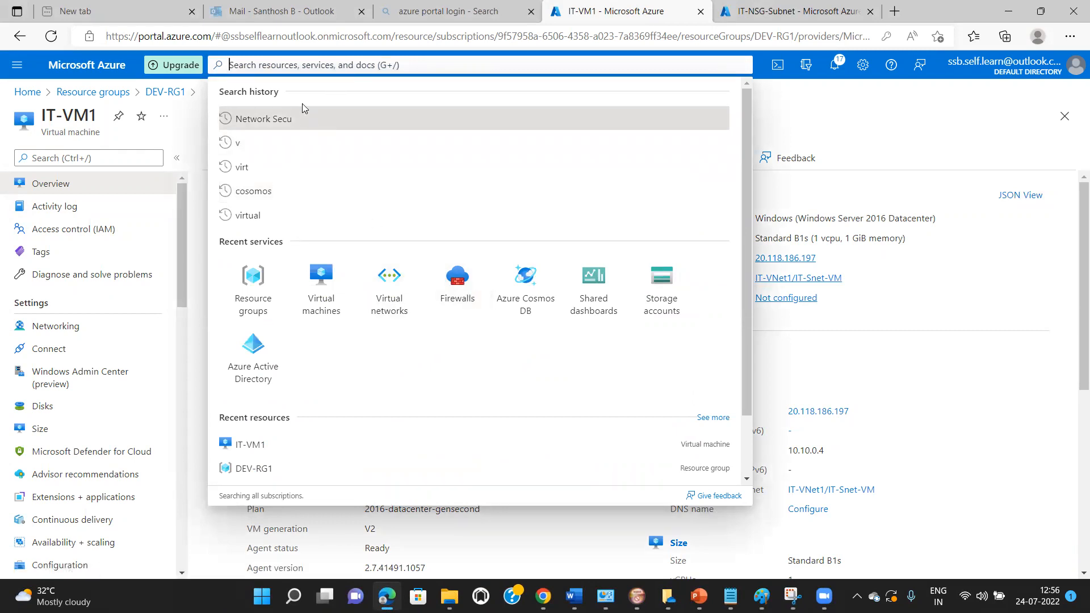
type("m")
key("BackSpace")
type("netwo")
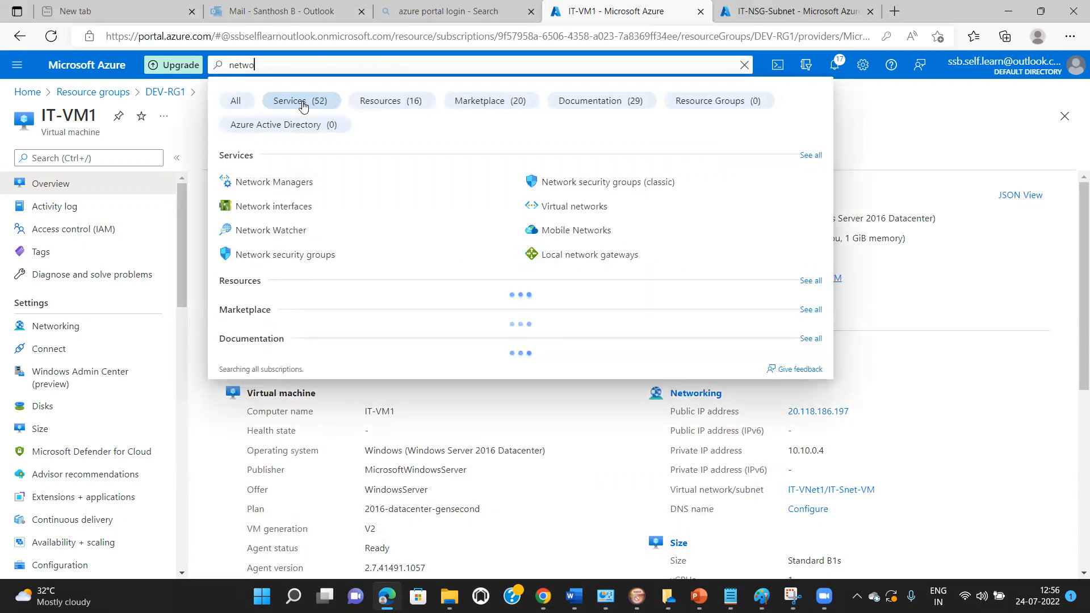
left_click(316, 254)
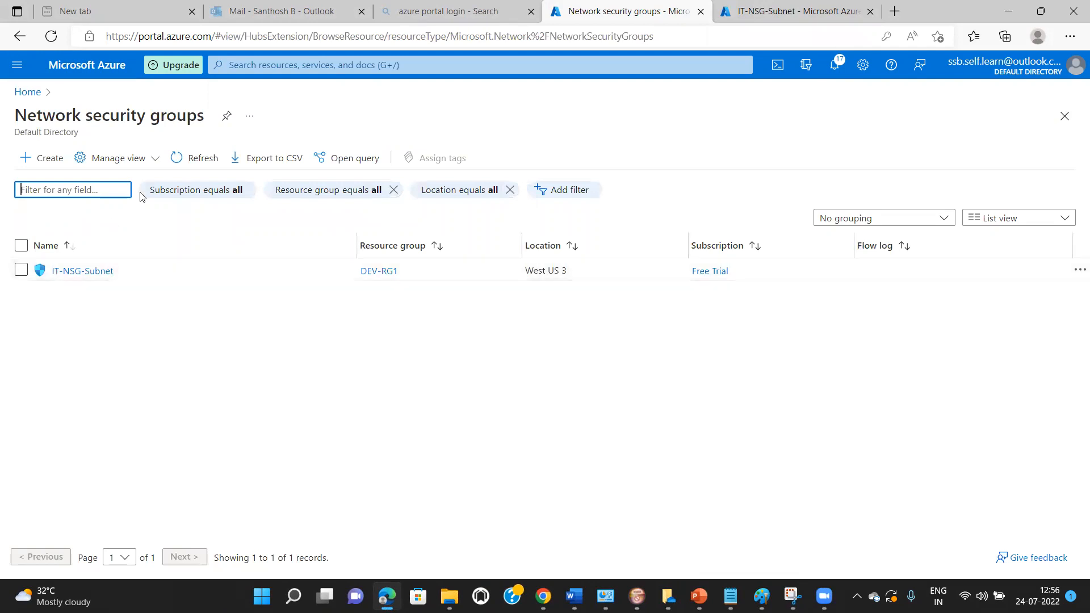
Start a new network security group in resource group DEV-RG1 and name it IT-NSG-NIC
left_click(38, 162)
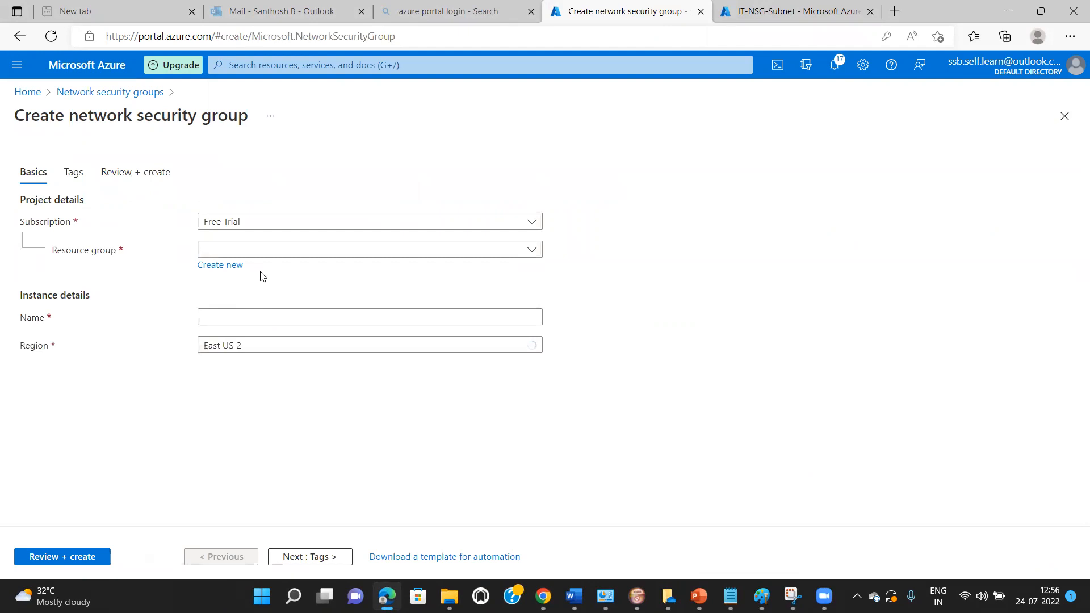
left_click(273, 250)
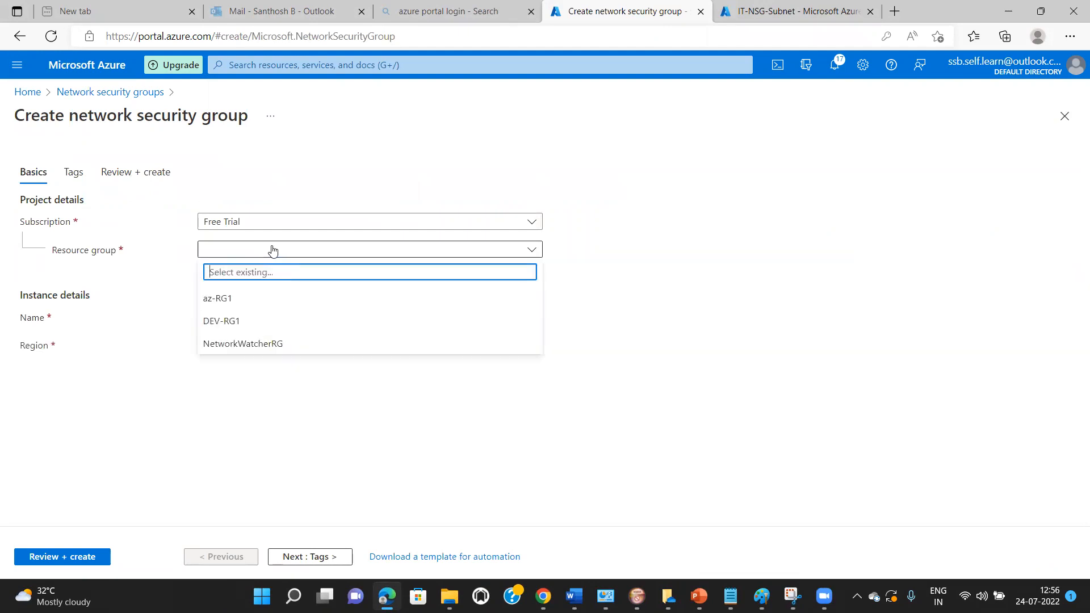
left_click(230, 321)
left_click(233, 318)
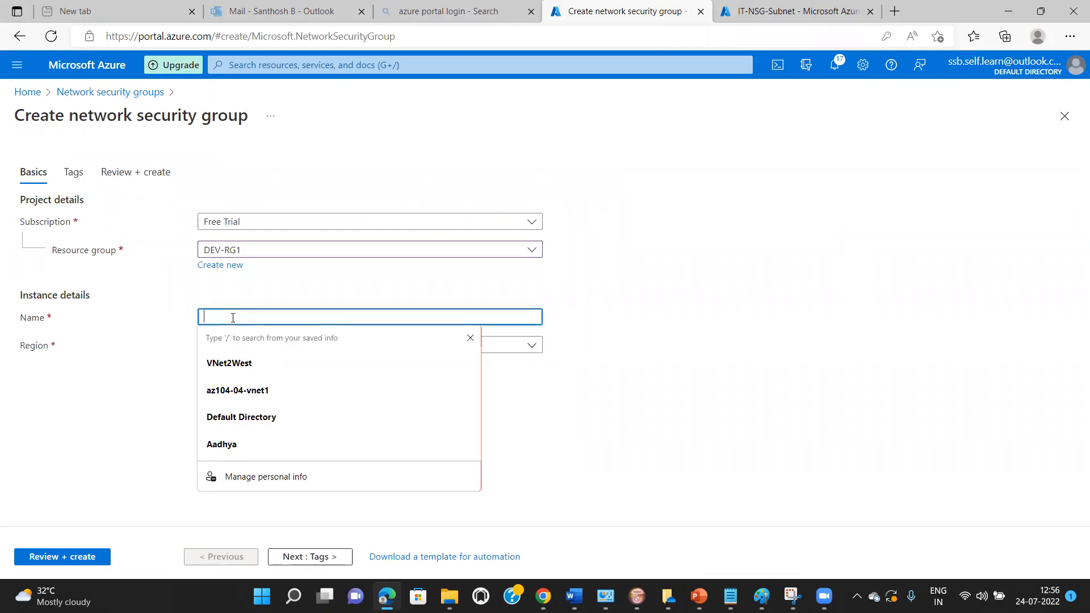
type("NS")
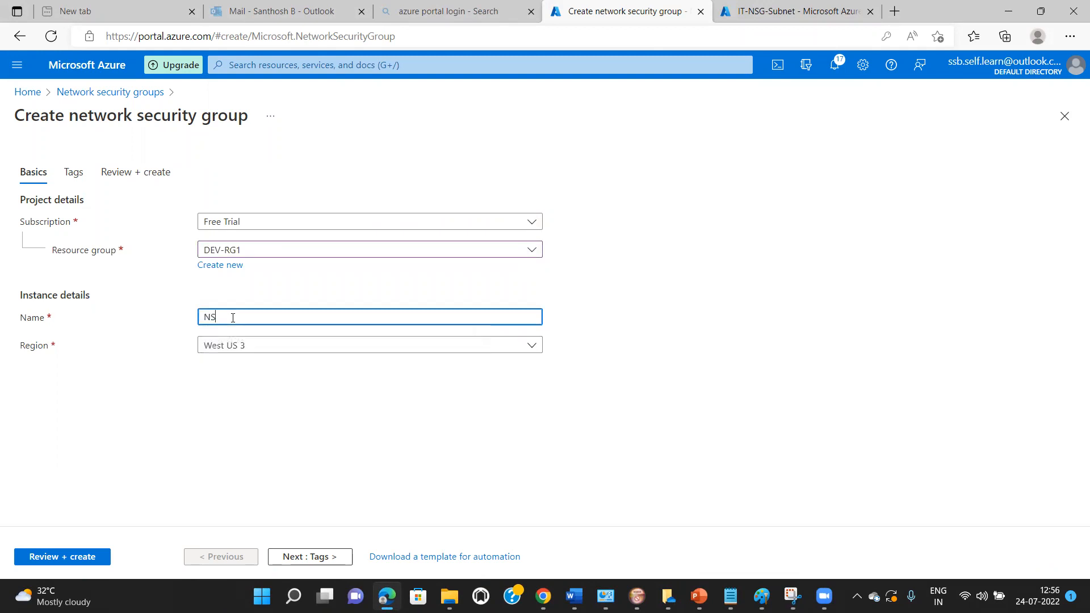
key("BackSpace")
key("BackSpace")
key("BackSpace")
type("IT-NSG-NIC")
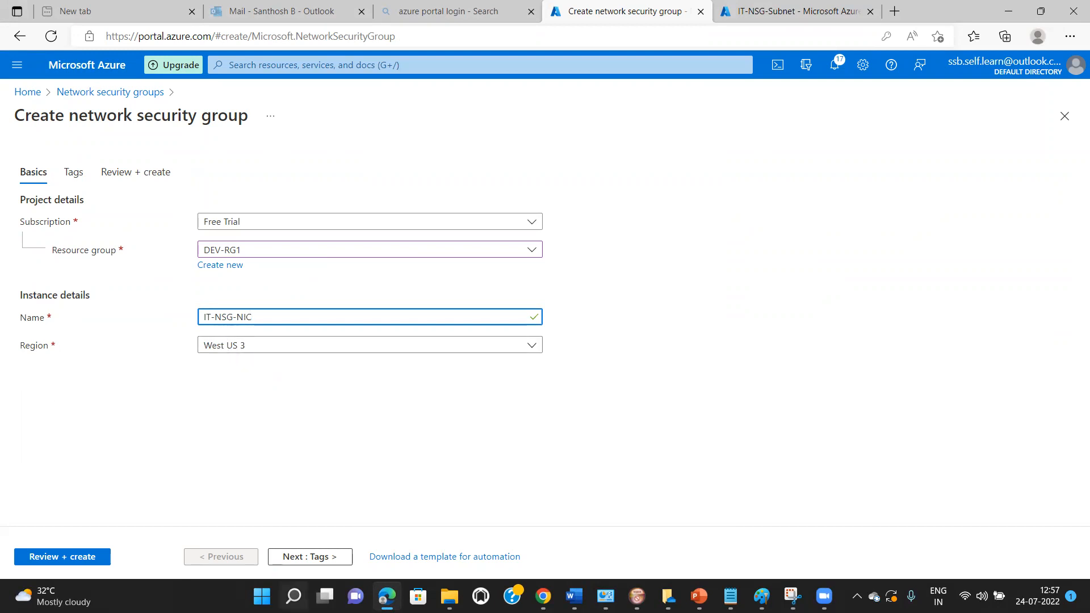
Review and create network security group IT-NSG-NIC, and close its notification and deployment page once deployed
left_click(83, 557)
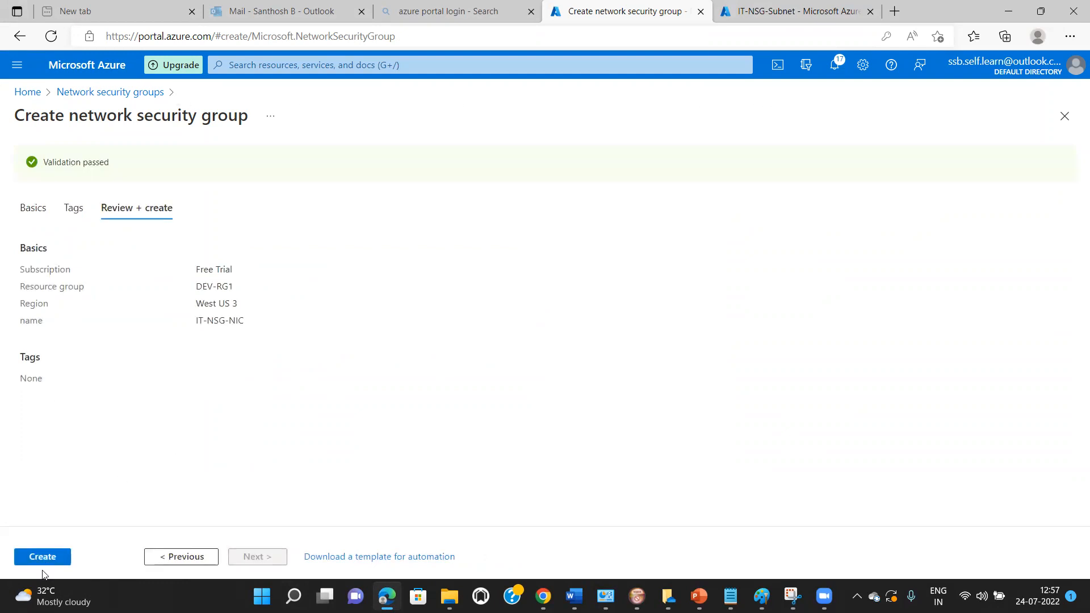
left_click(45, 562)
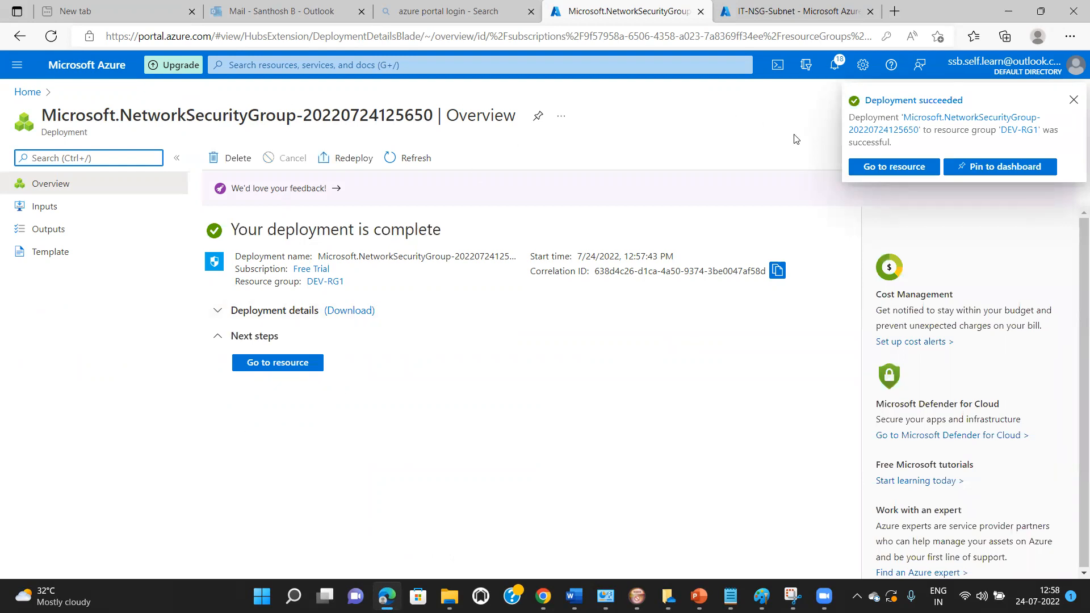
left_click(1073, 100)
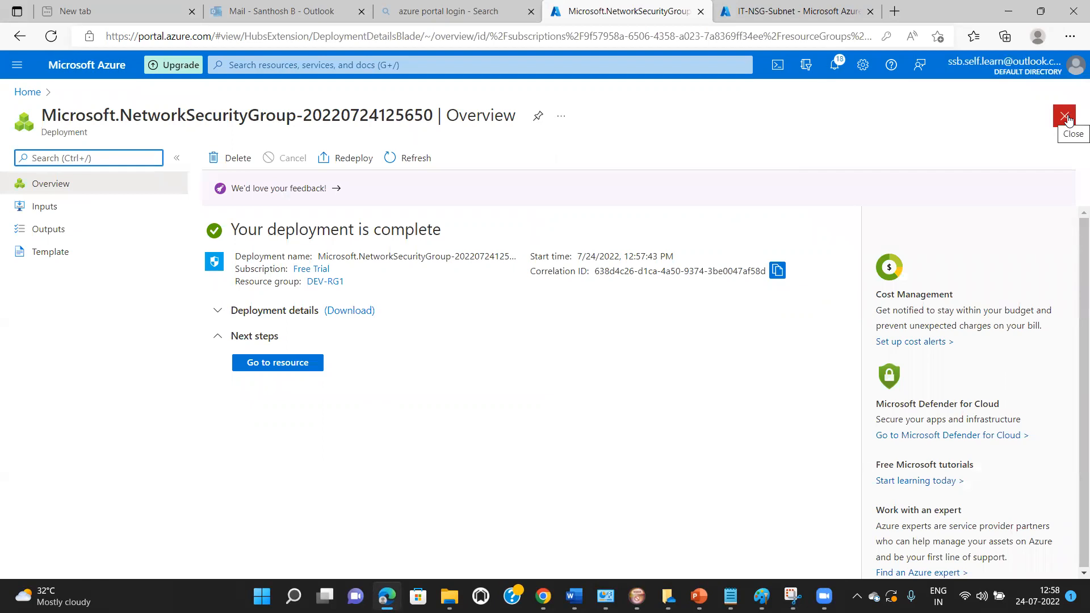
left_click(1065, 116)
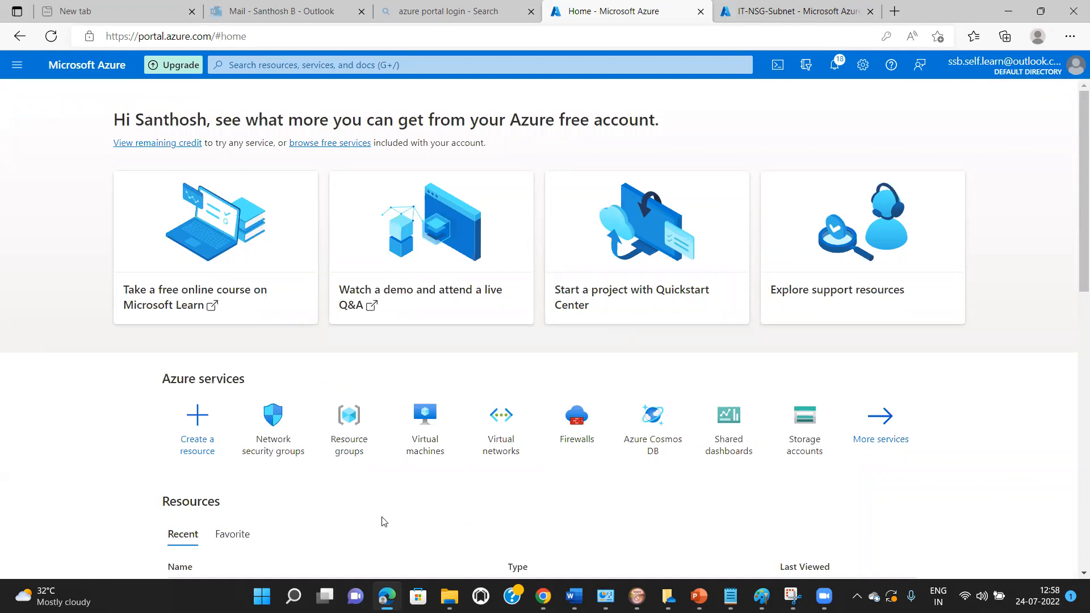
Open IT-VM1's networking settings from the virtual machines list and go to its network interface it-vm1699
left_click(420, 448)
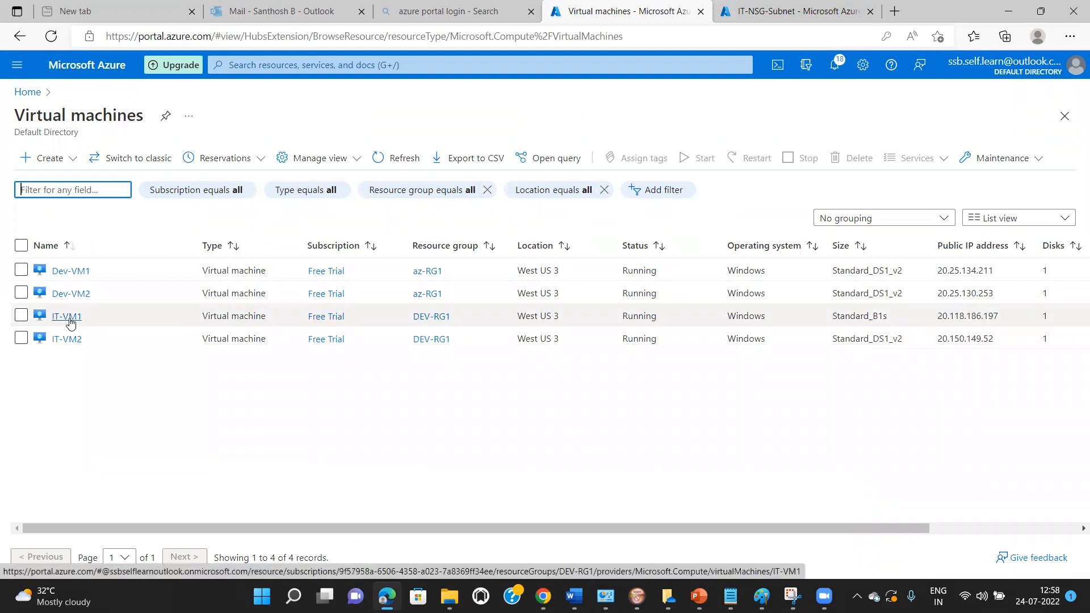
left_click(67, 317)
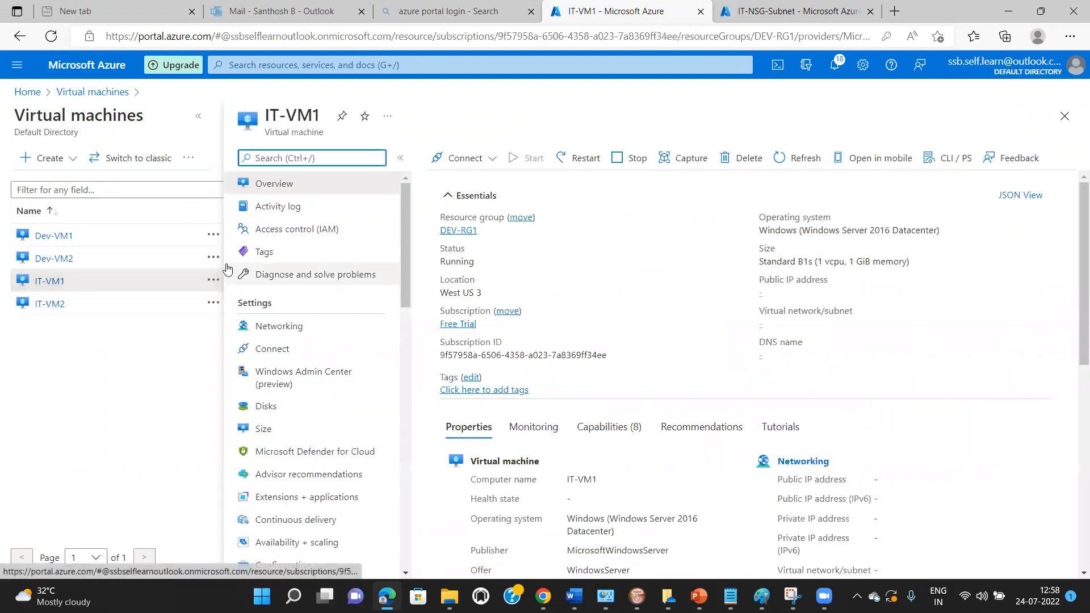
left_click(291, 327)
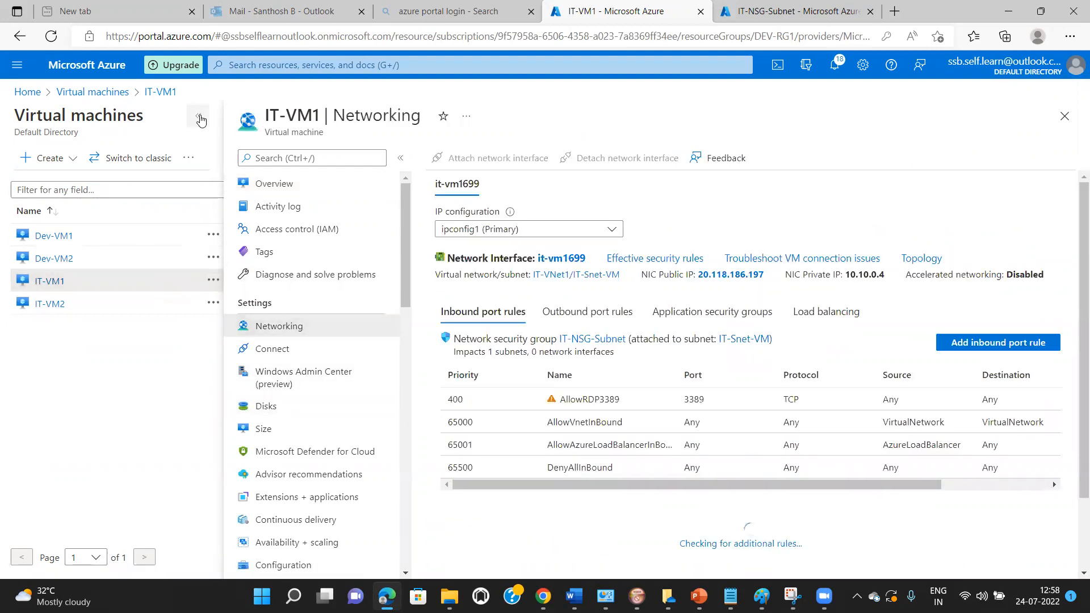
left_click(198, 116)
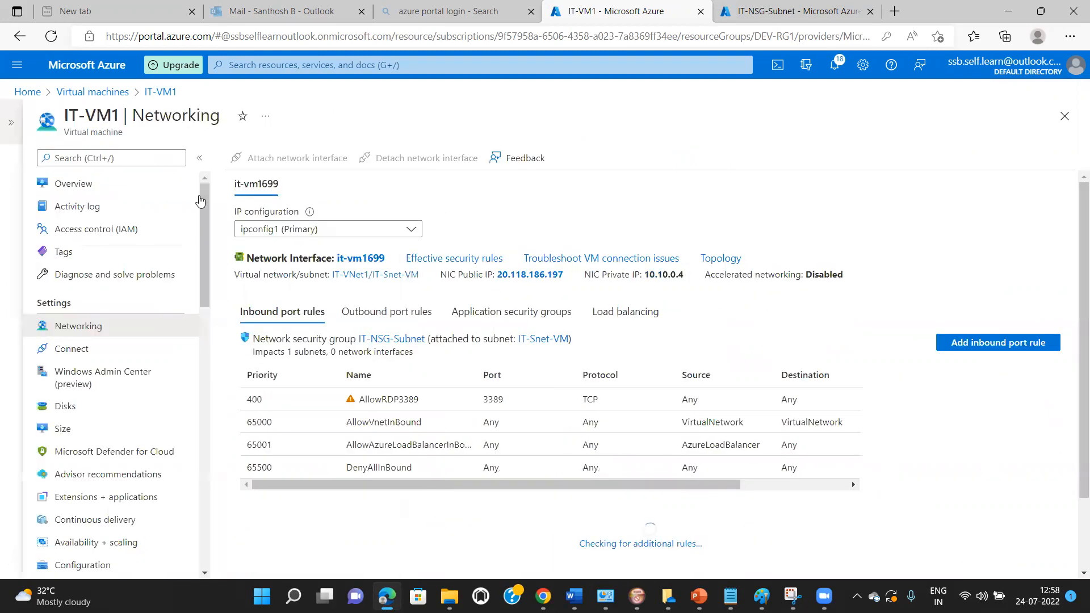
left_click(364, 259)
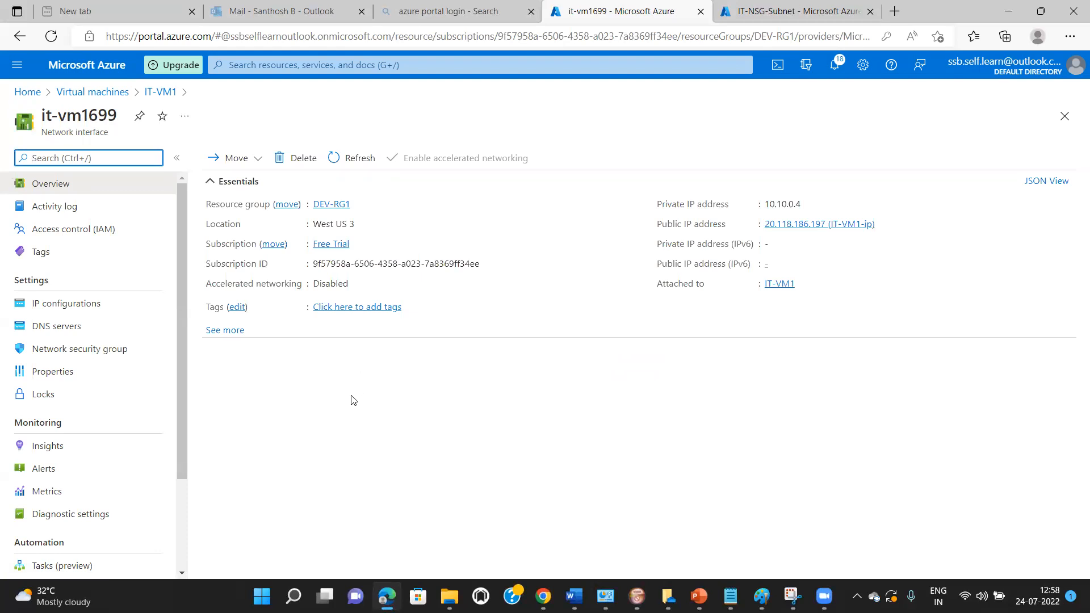
Assign network security group IT-NSG-NIC to network interface it-vm1699 and save the change
left_click(106, 358)
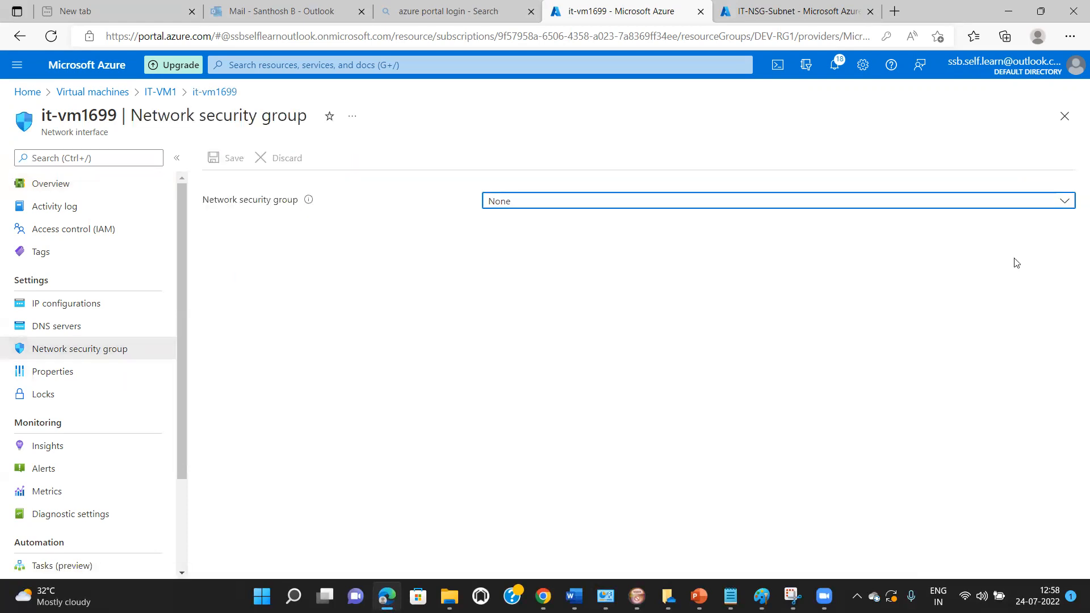
left_click(1065, 202)
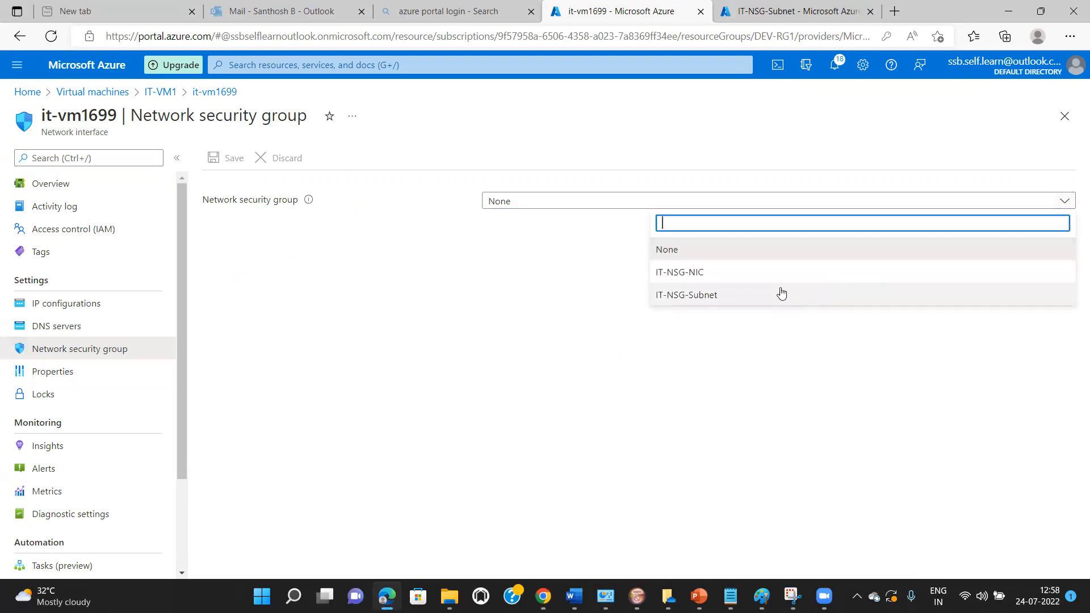
left_click(701, 277)
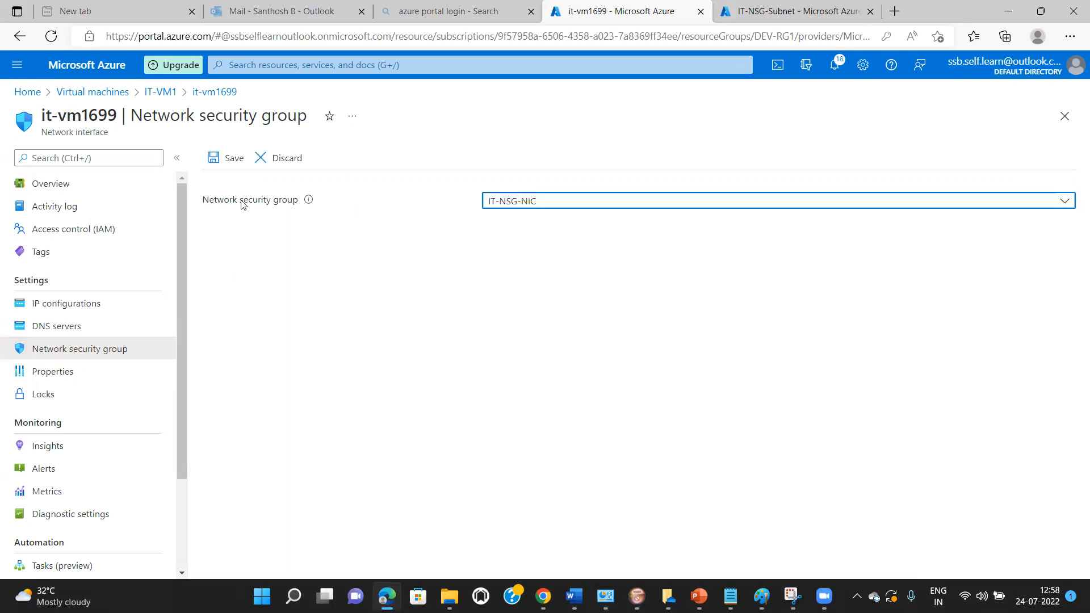
left_click(225, 162)
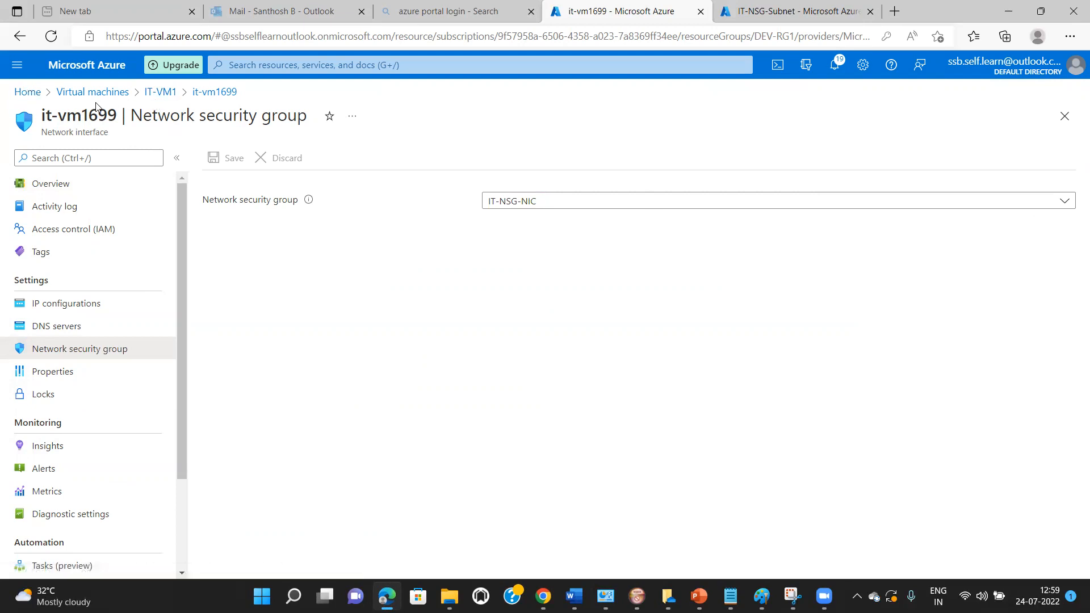
Open the inbound security rules of IT-NSG-NIC from resource group DEV-RG1
left_click(31, 93)
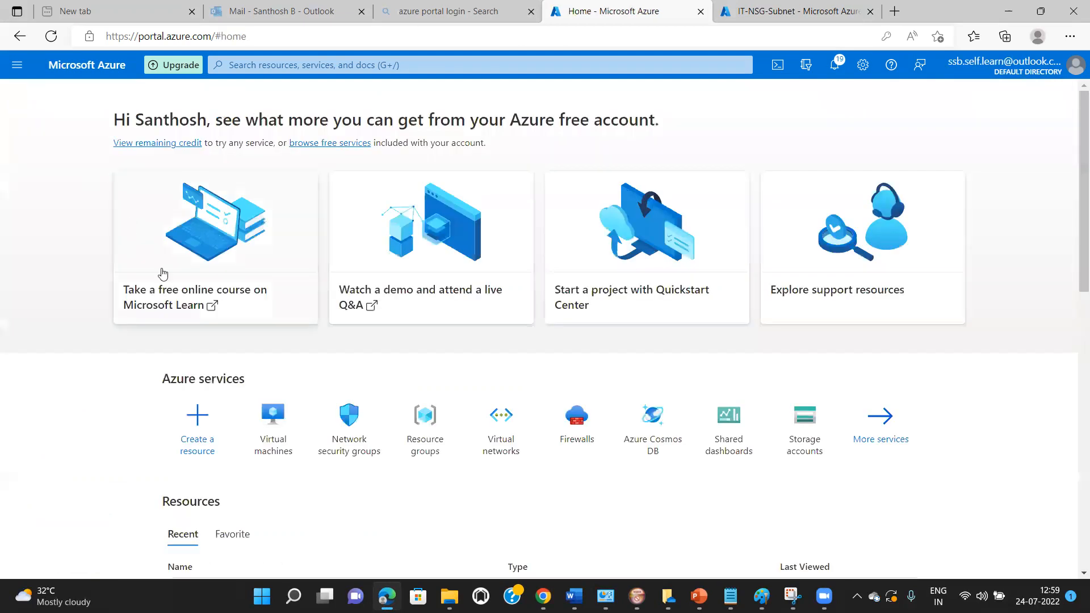
left_click(424, 445)
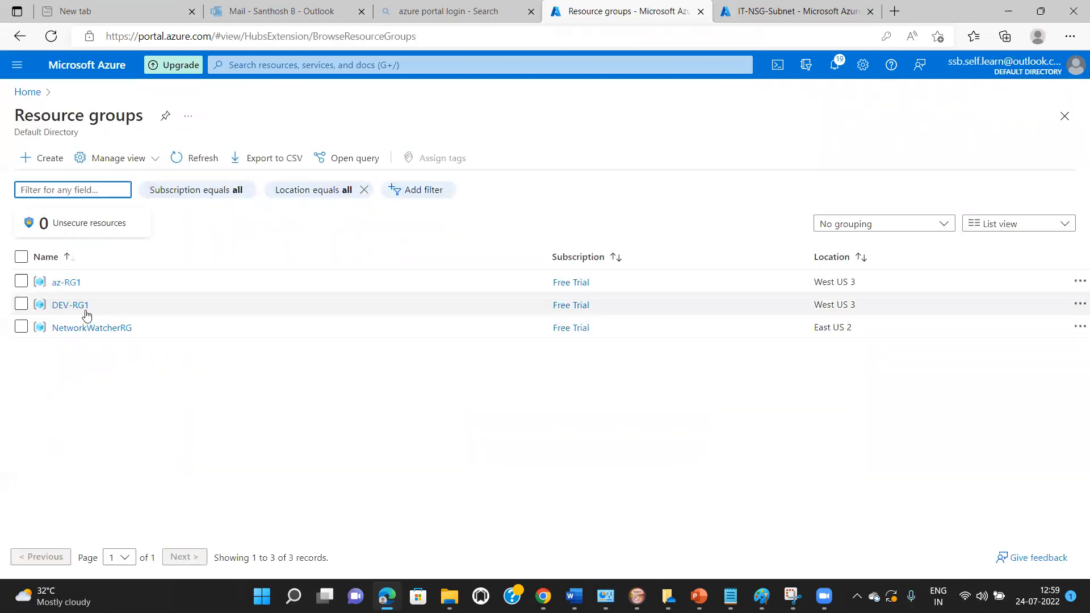
left_click(85, 311)
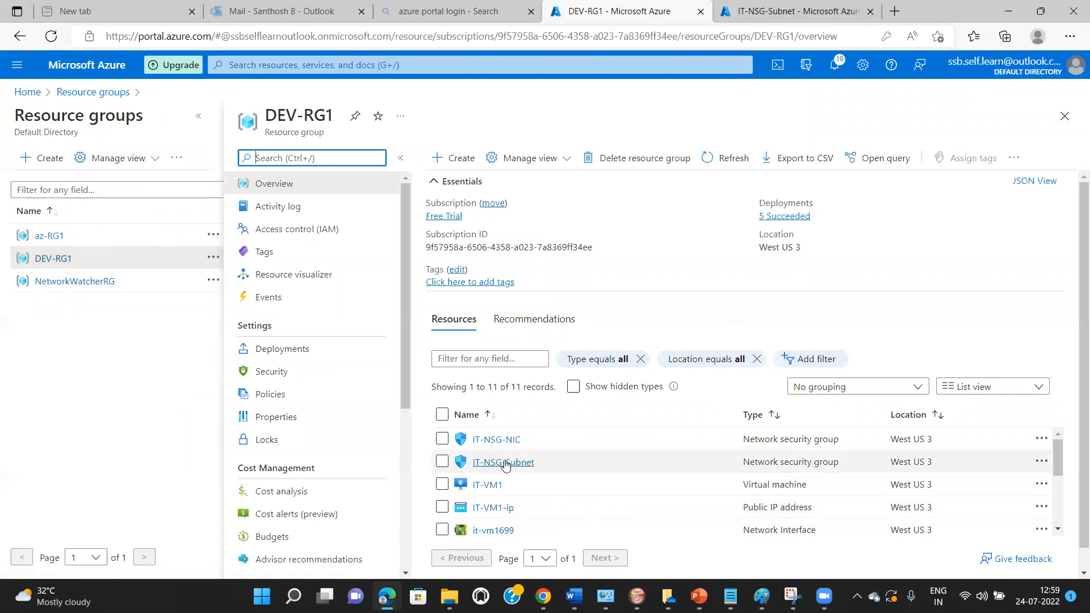
left_click(495, 442)
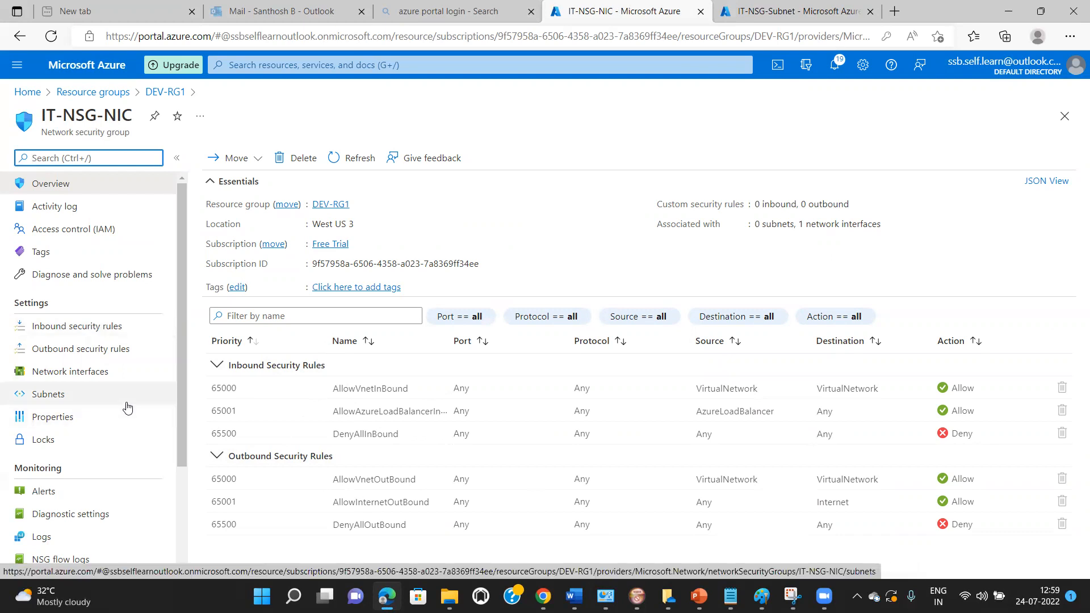
left_click(98, 334)
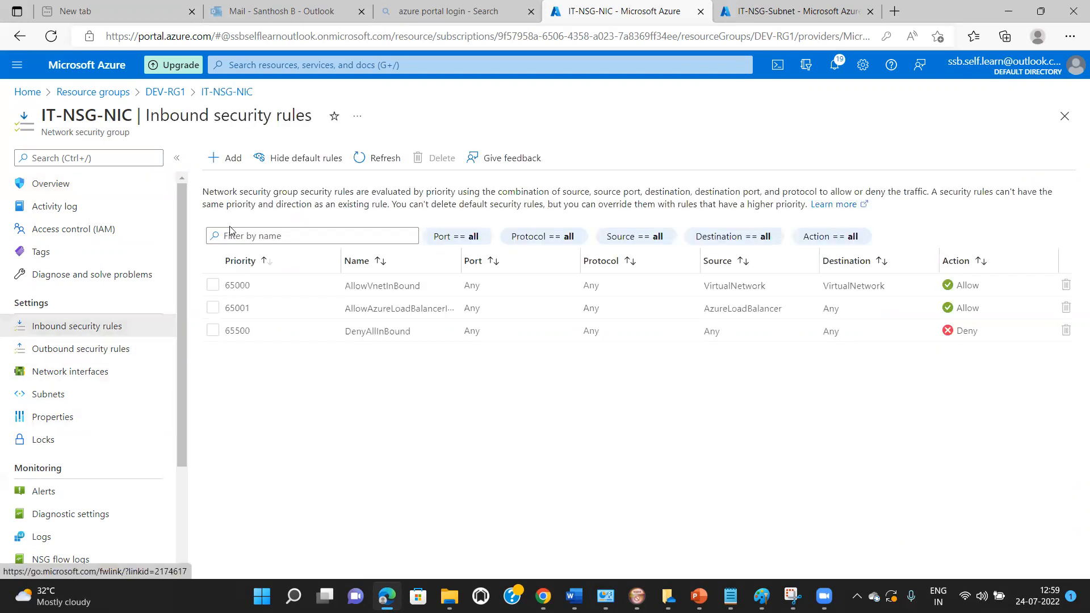
Start a new inbound security rule for IT-NSG-NIC with destination port 3389 and action Deny, keeping Any as destination
left_click(230, 164)
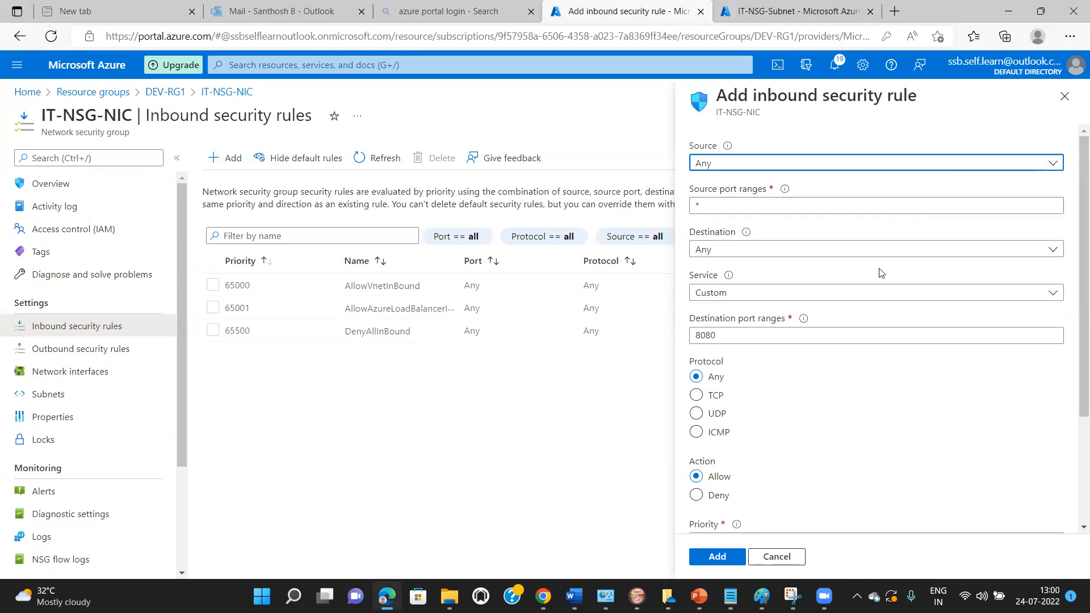
left_click(874, 250)
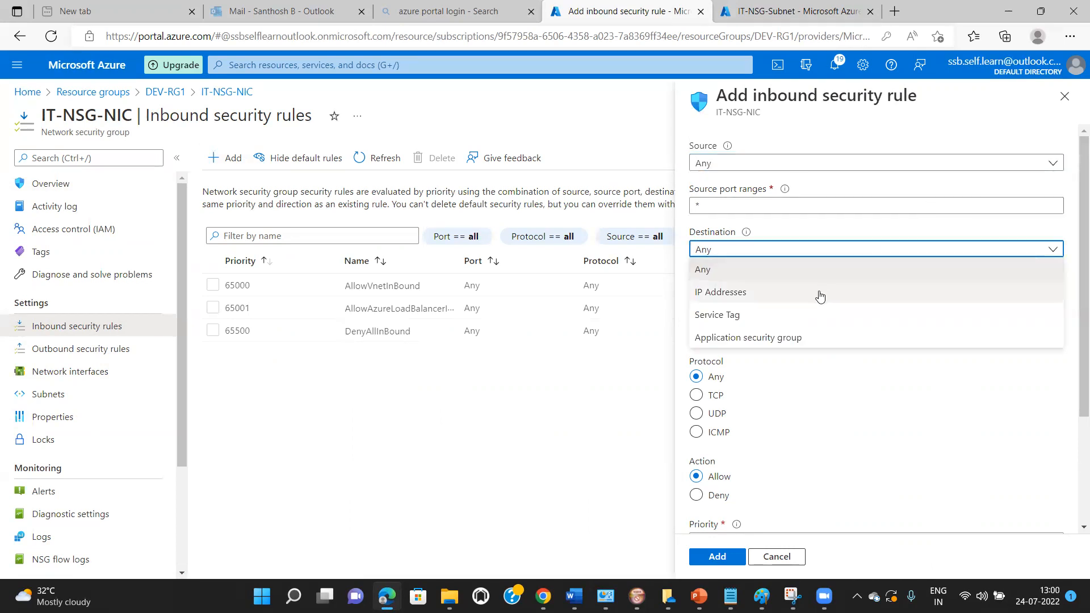
left_click(578, 440)
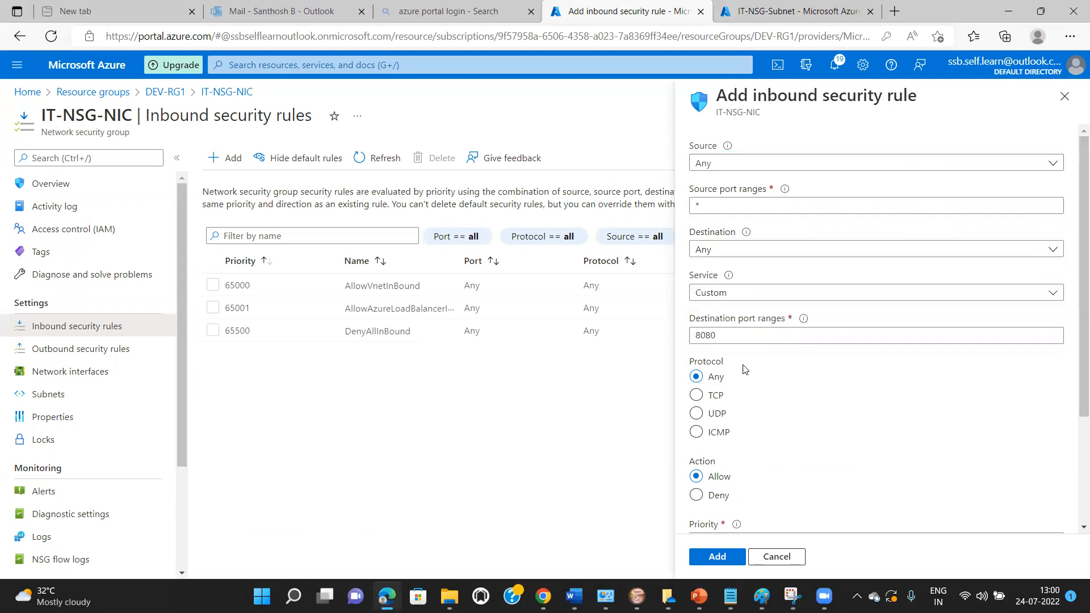
double_click(724, 335)
type("3389")
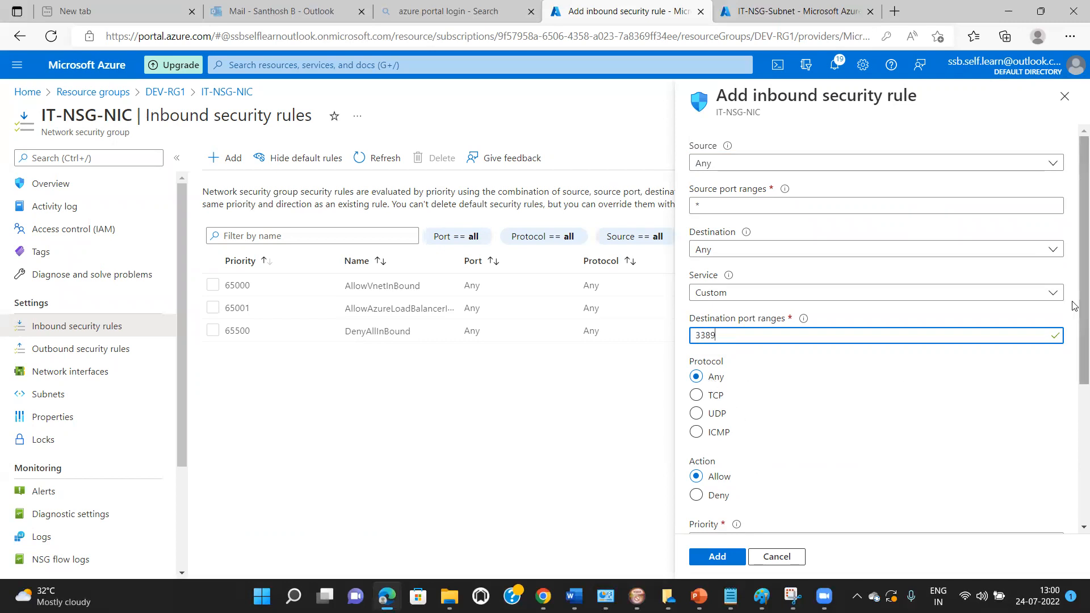
scroll(1071, 328, "down", 2)
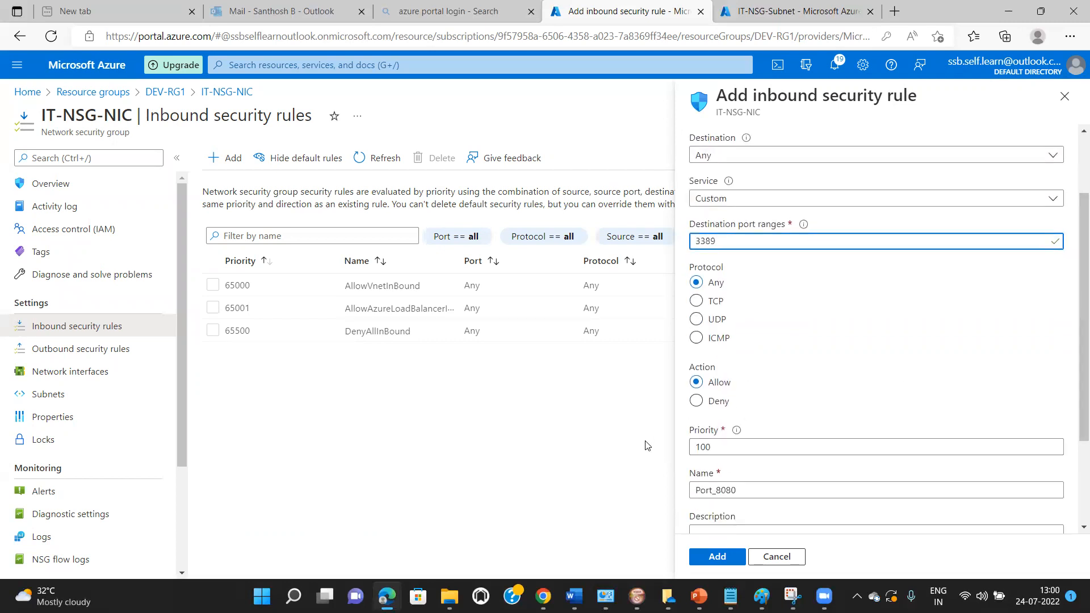
left_click(700, 402)
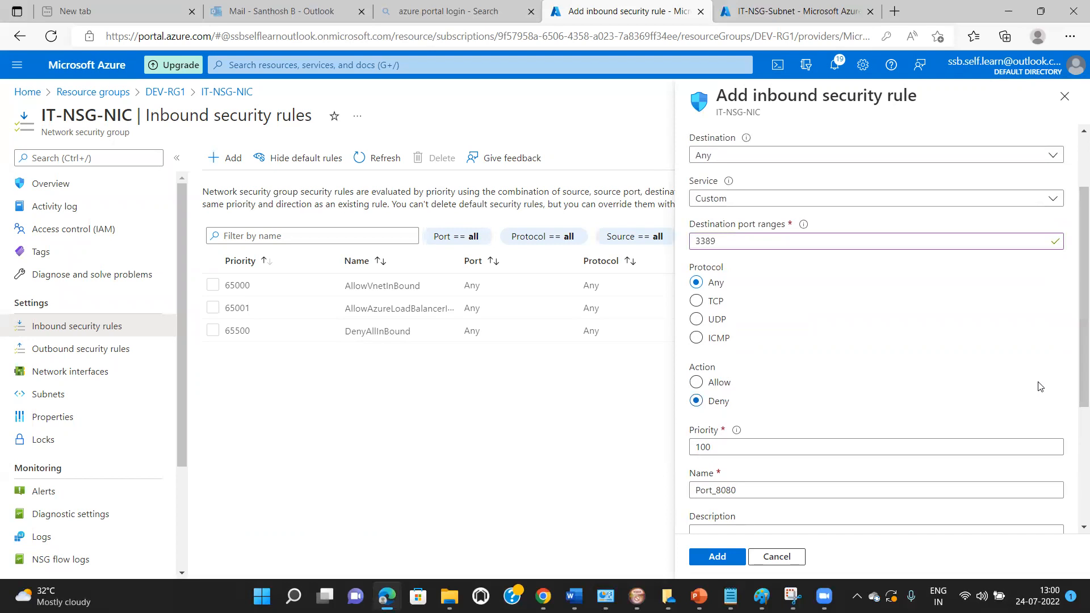
scroll(1074, 393, "down", 1)
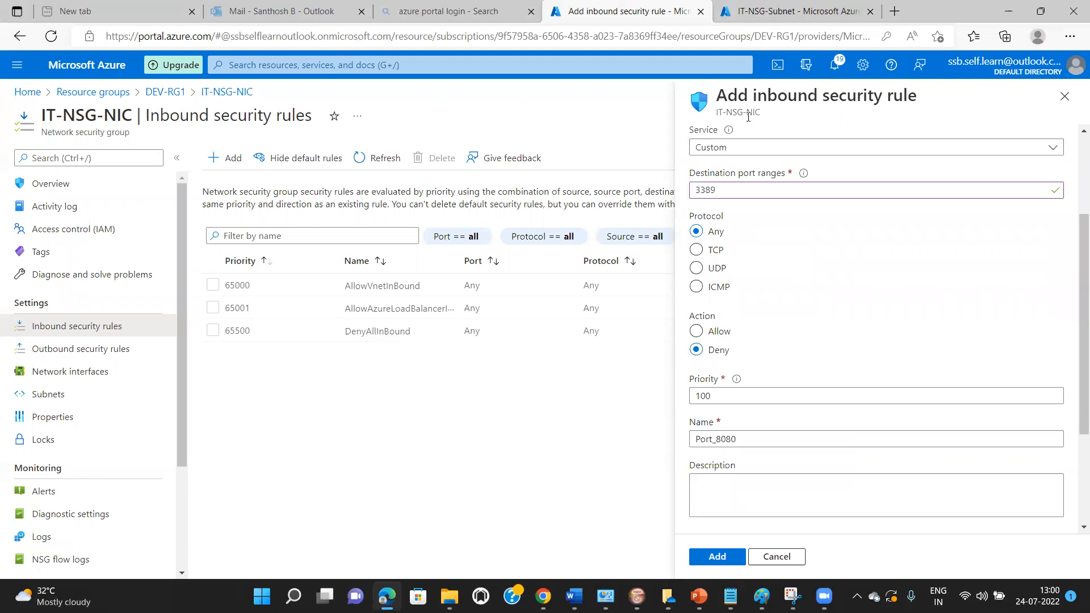
Set the new Deny rule's priority to 200 and add it to IT-NSG-NIC under the default name Port_8080
left_click(731, 396)
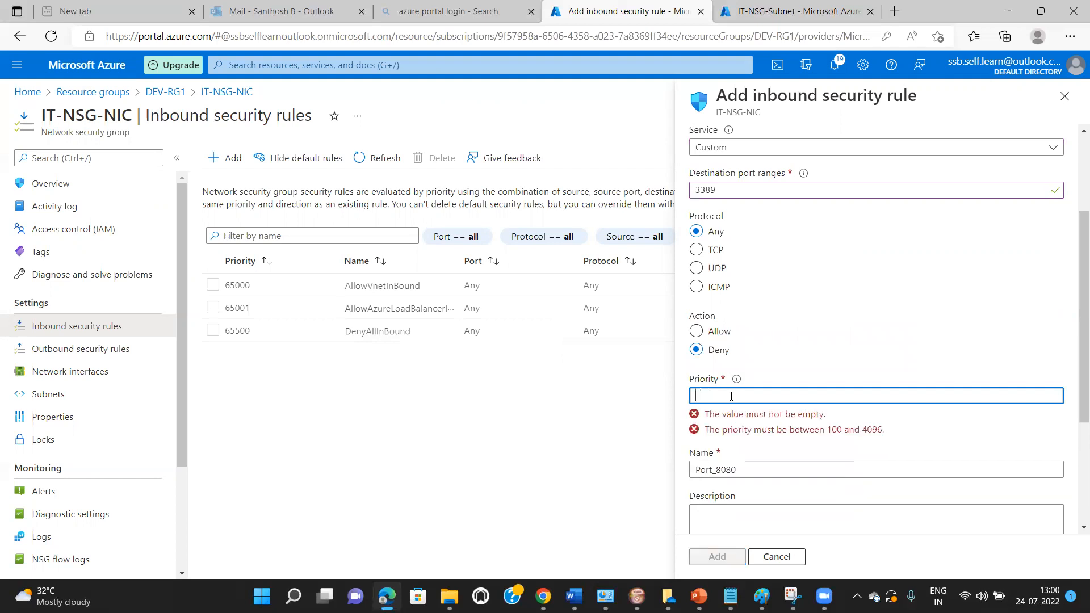
type("300")
key("BackSpace")
key("BackSpace")
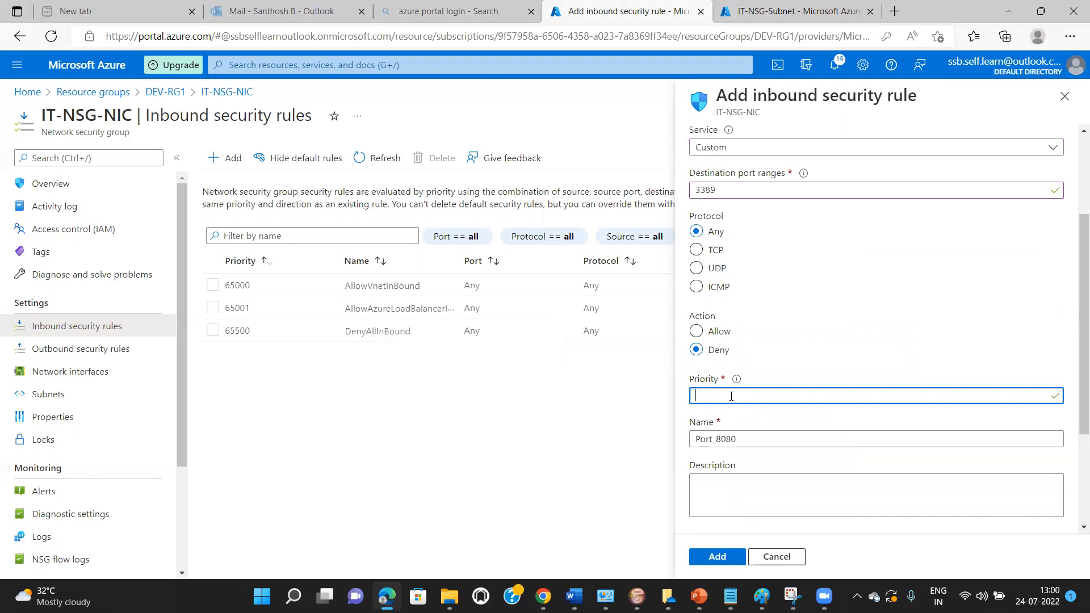
type("200")
left_click_drag(1075, 382, 1074, 477)
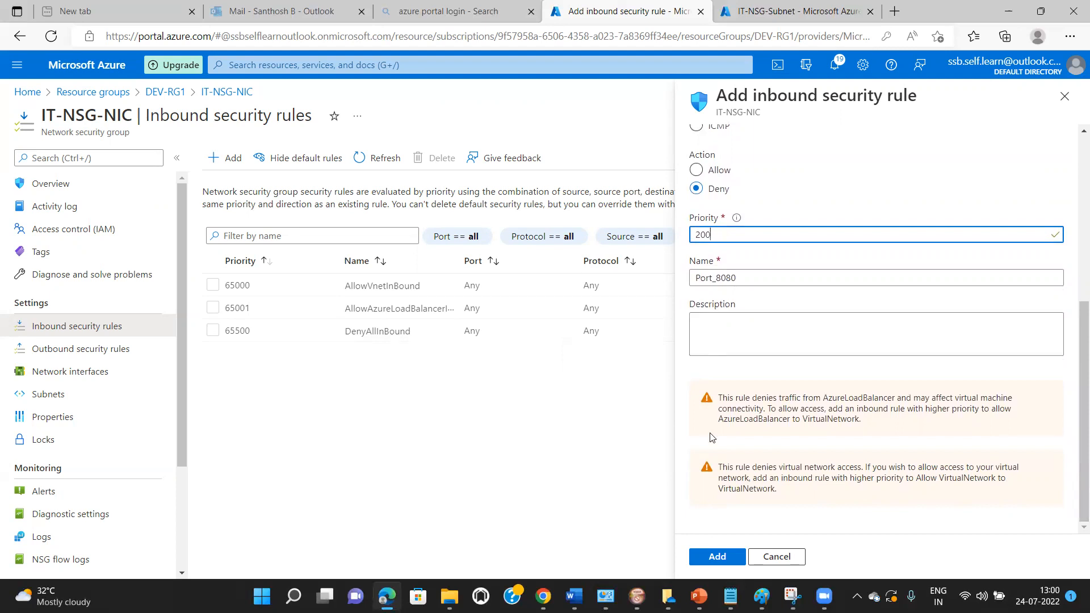
left_click(716, 558)
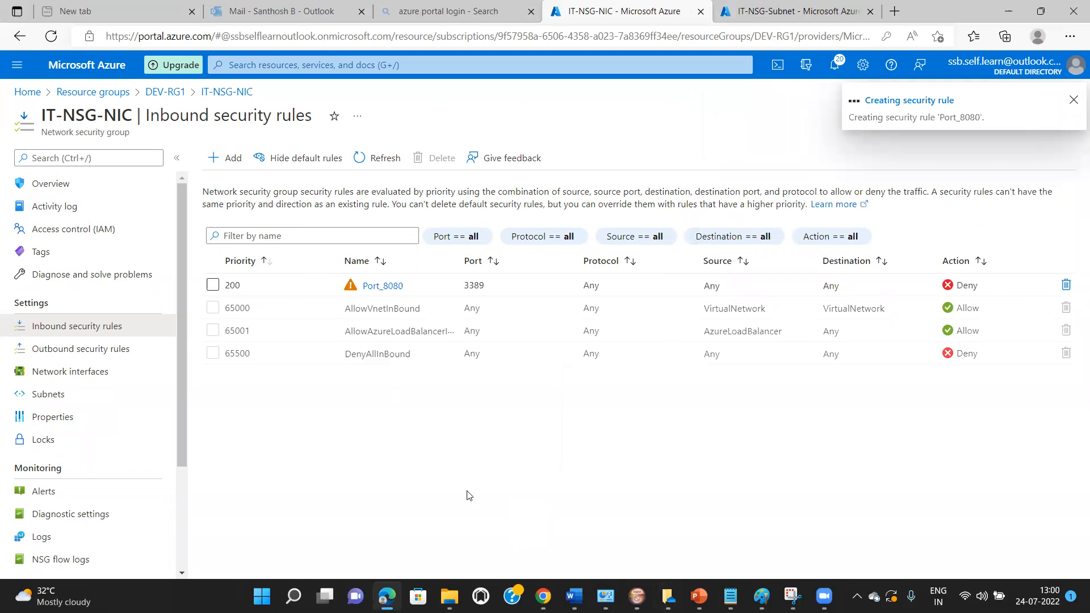
Review the settings of inbound rule Port_8080 and delete the rule from IT-NSG-NIC
left_click(377, 287)
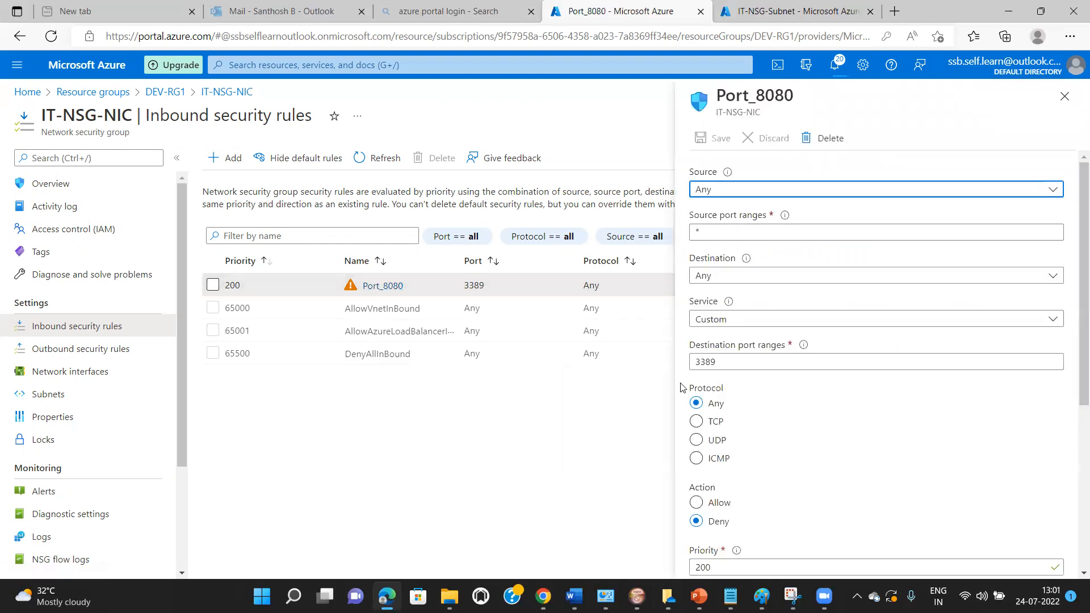
left_click_drag(1074, 358, 1074, 500)
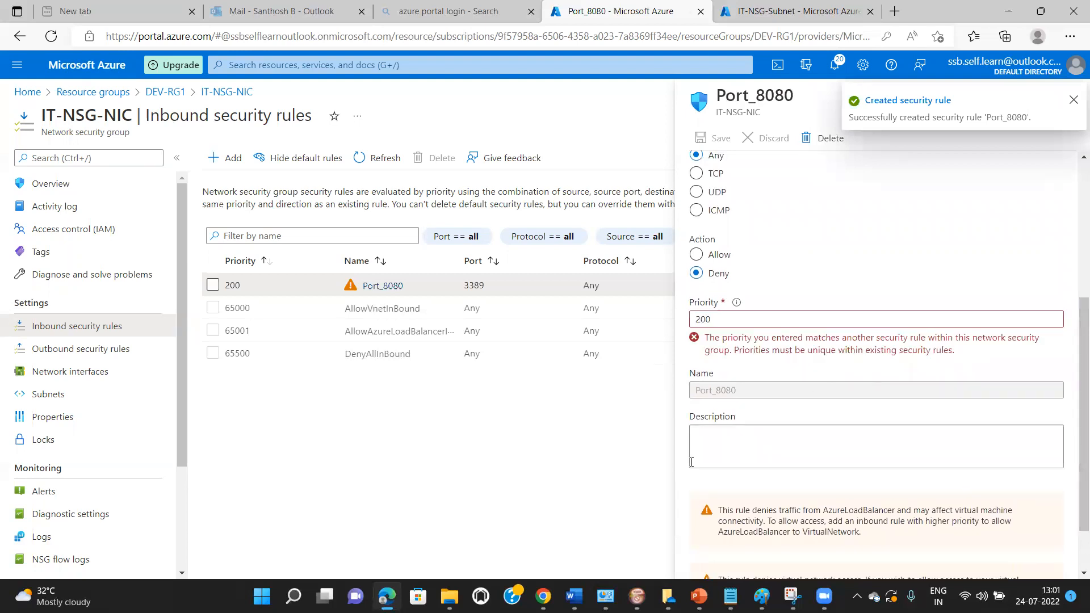
left_click(1072, 101)
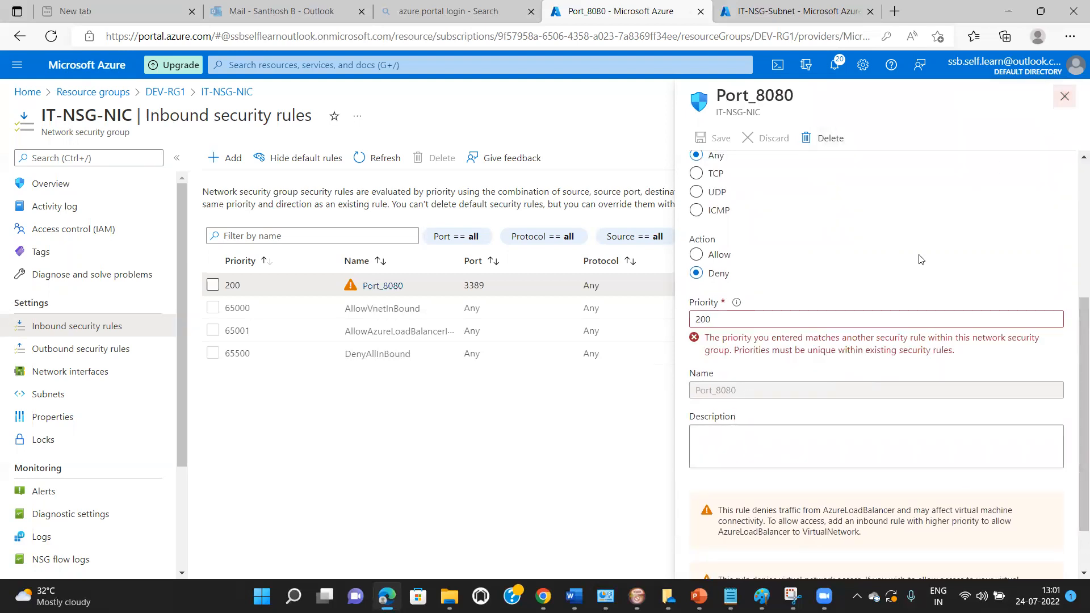
left_click(1067, 102)
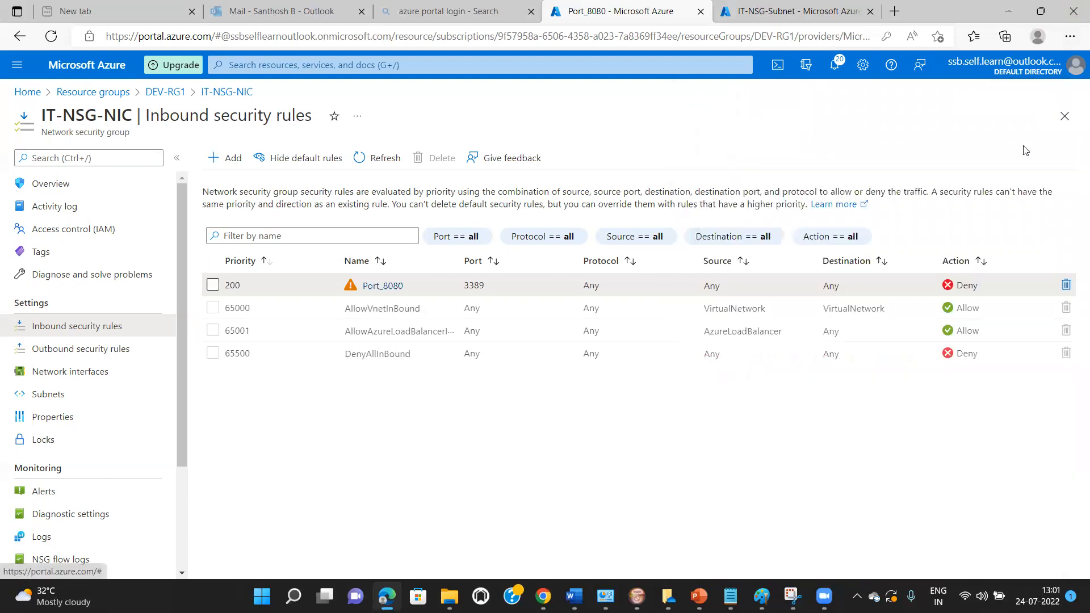
left_click(1066, 285)
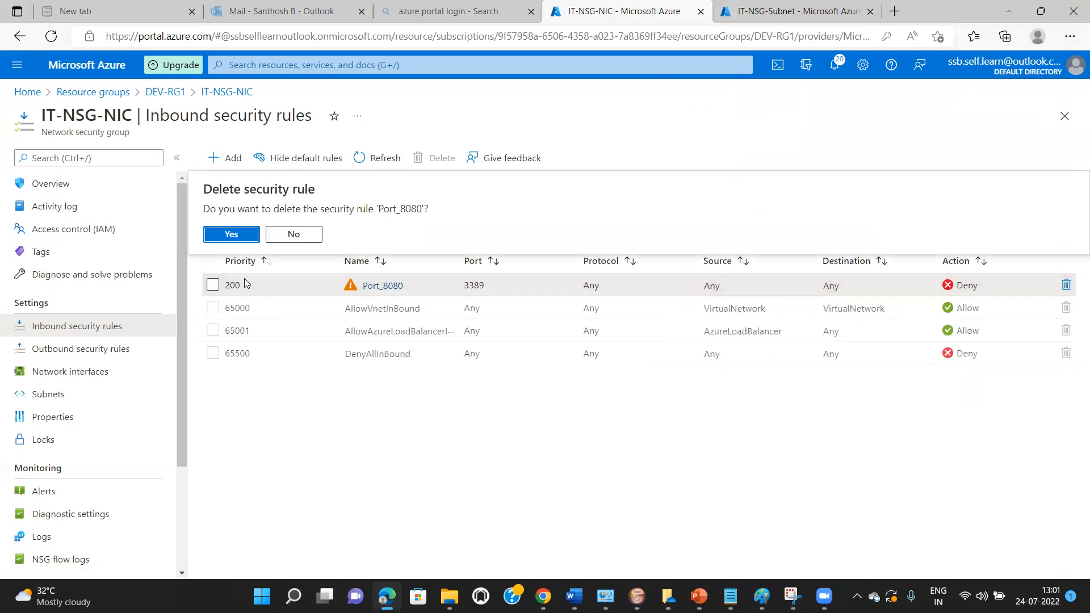
left_click(223, 235)
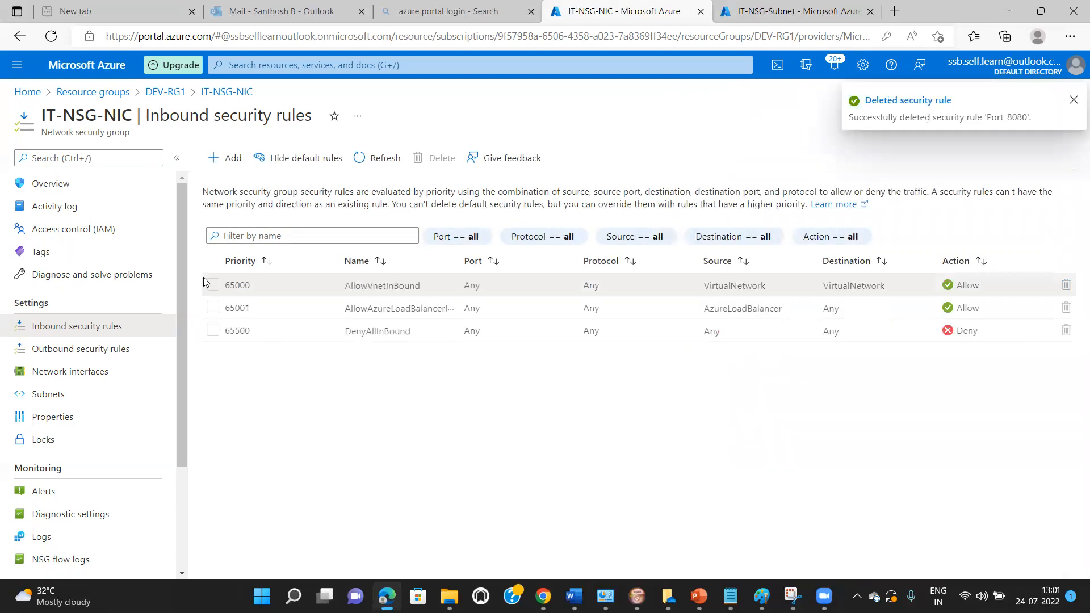
Start a new inbound security rule for IT-NSG-NIC with destination port 3389 and action Deny
left_click(242, 166)
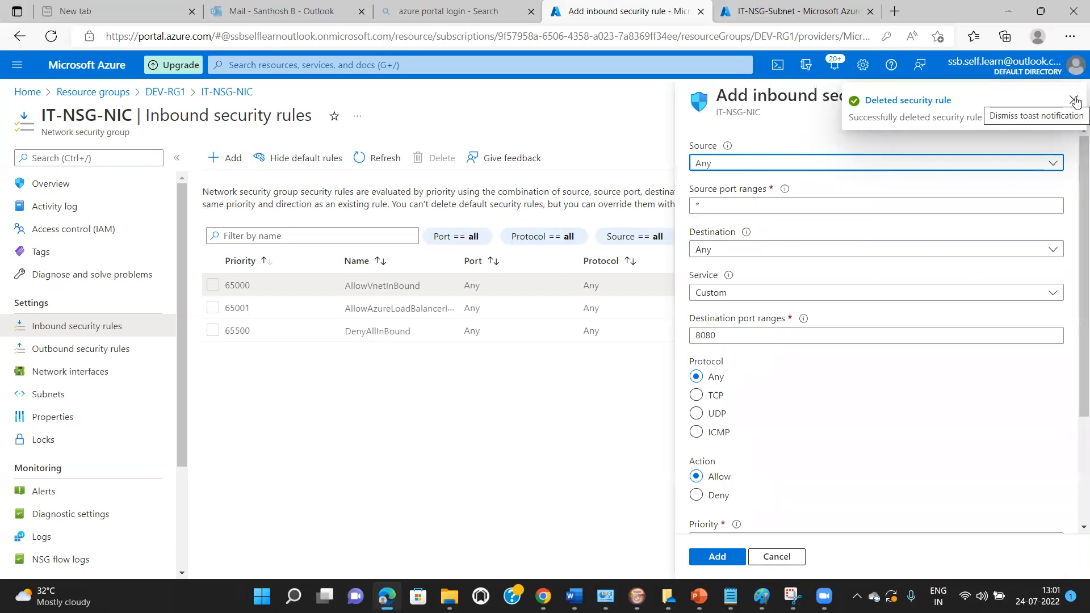
left_click(1075, 101)
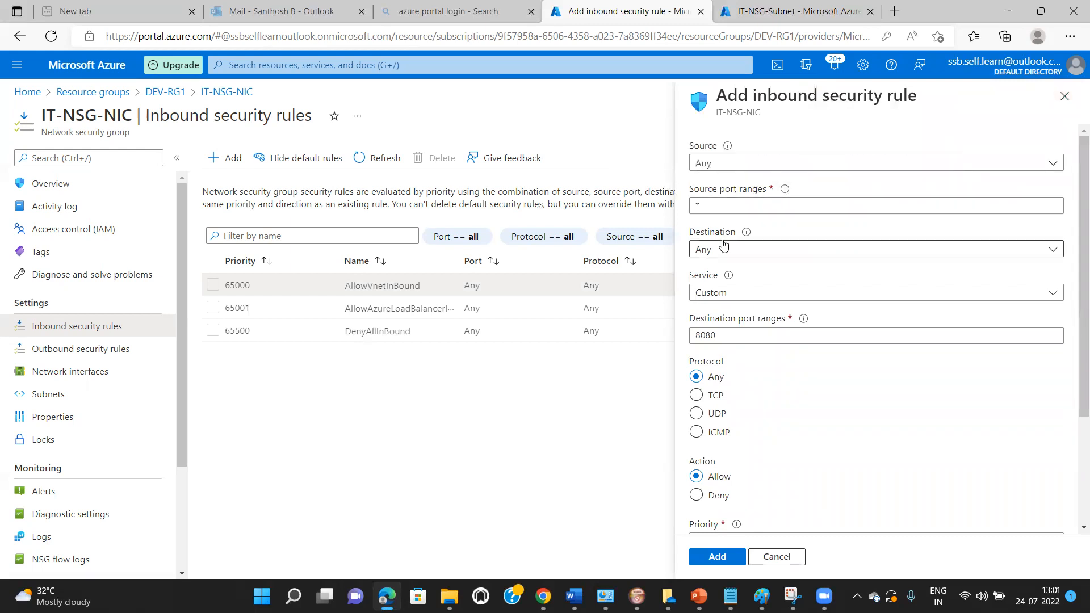
left_click_drag(718, 335, 679, 344)
type("3389")
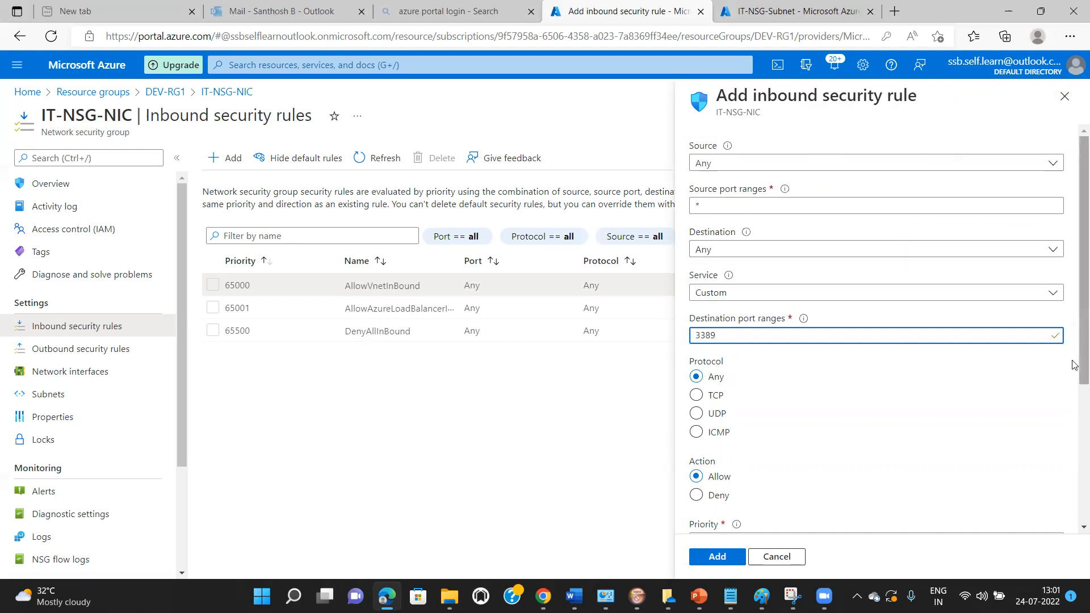
scroll(837, 411, "down", 3)
left_click(696, 347)
Give the rule priority 400 and the name DenyRDP3389, and add it to IT-NSG-NIC
left_click(726, 392)
left_click_drag(725, 393, 653, 400)
type("400")
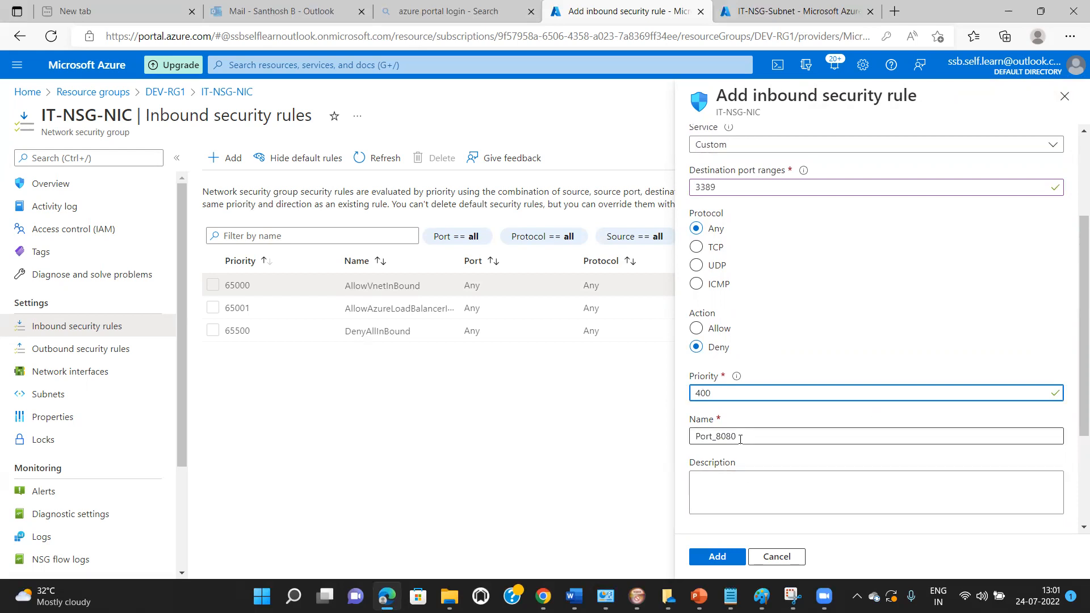
left_click_drag(738, 436, 632, 462)
type("DenyRDP3389")
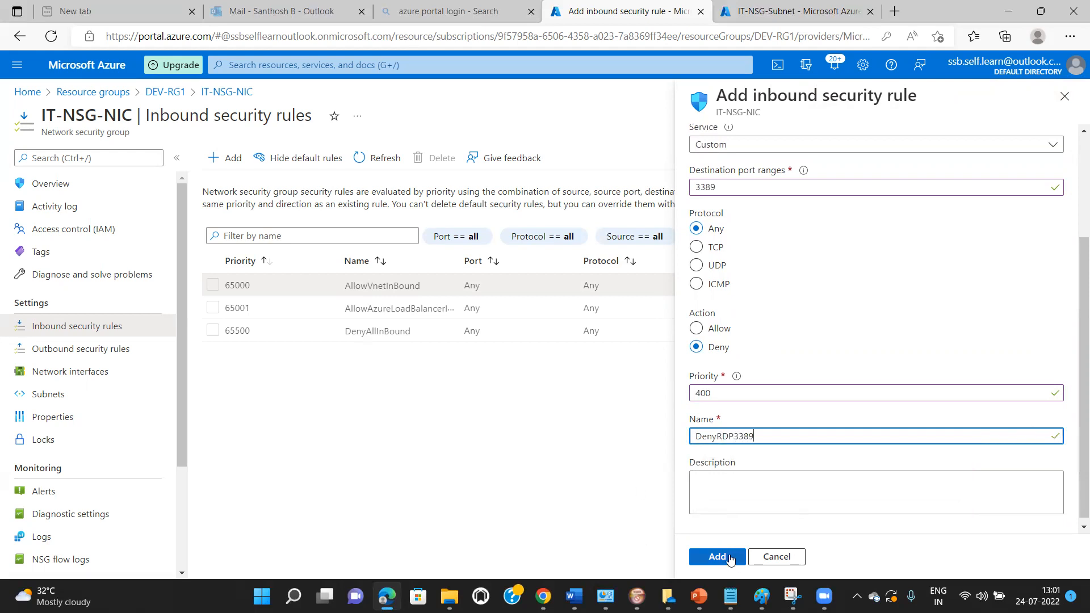
left_click(729, 557)
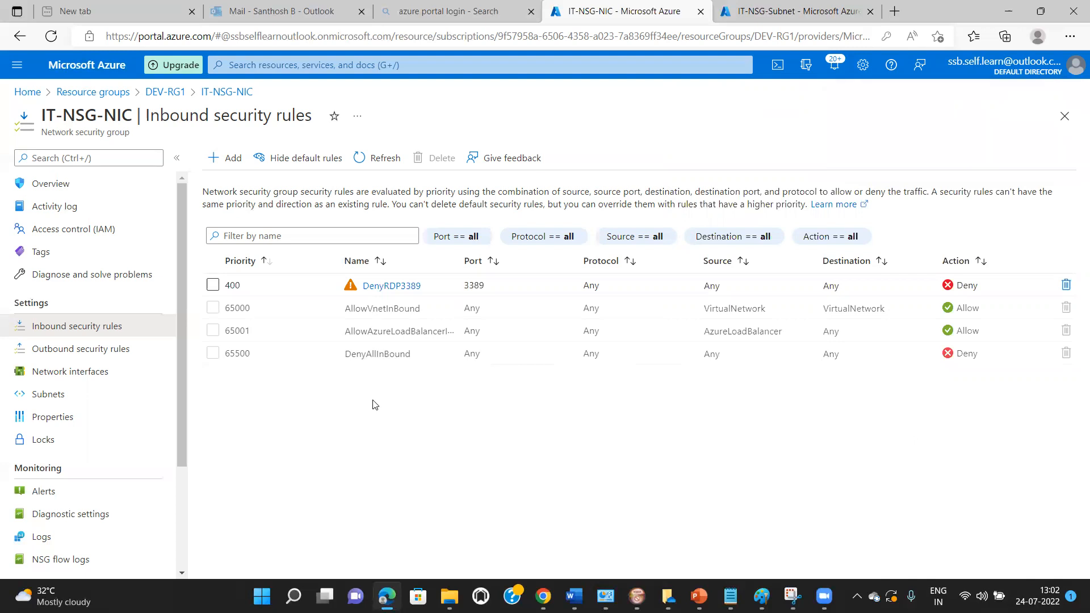
Open virtual machine IT-VM1 from resource group DEV-RG1 and select its public IP address
left_click(165, 93)
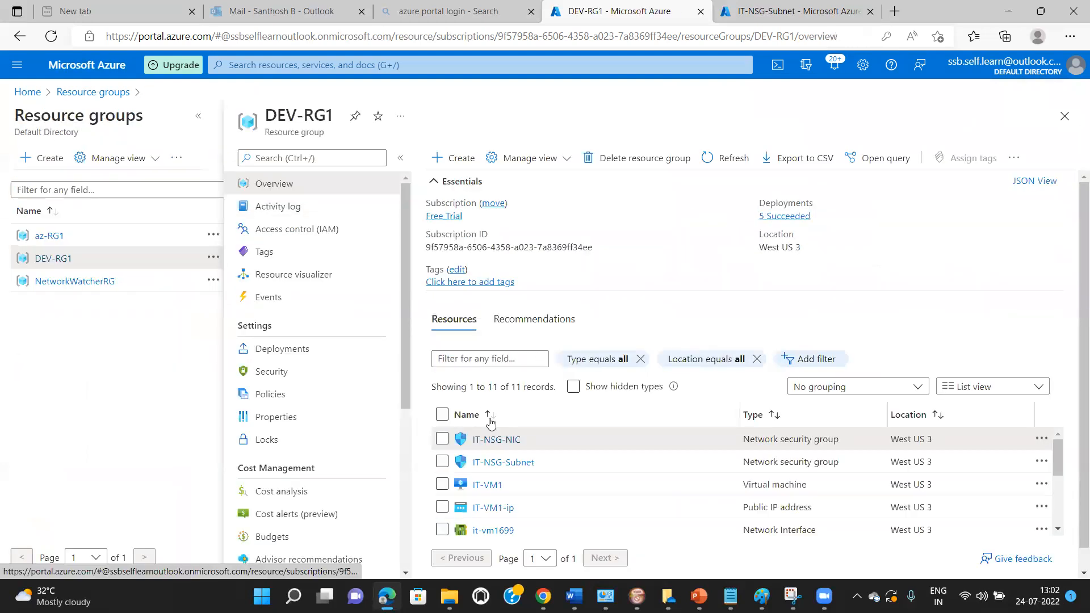
left_click(488, 486)
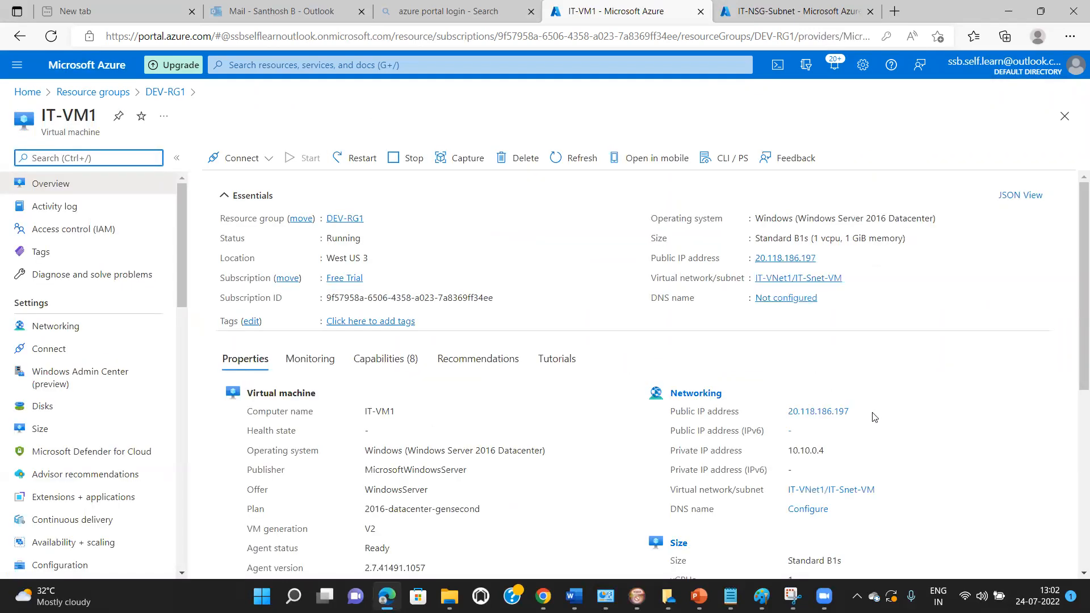
left_click_drag(860, 413, 782, 419)
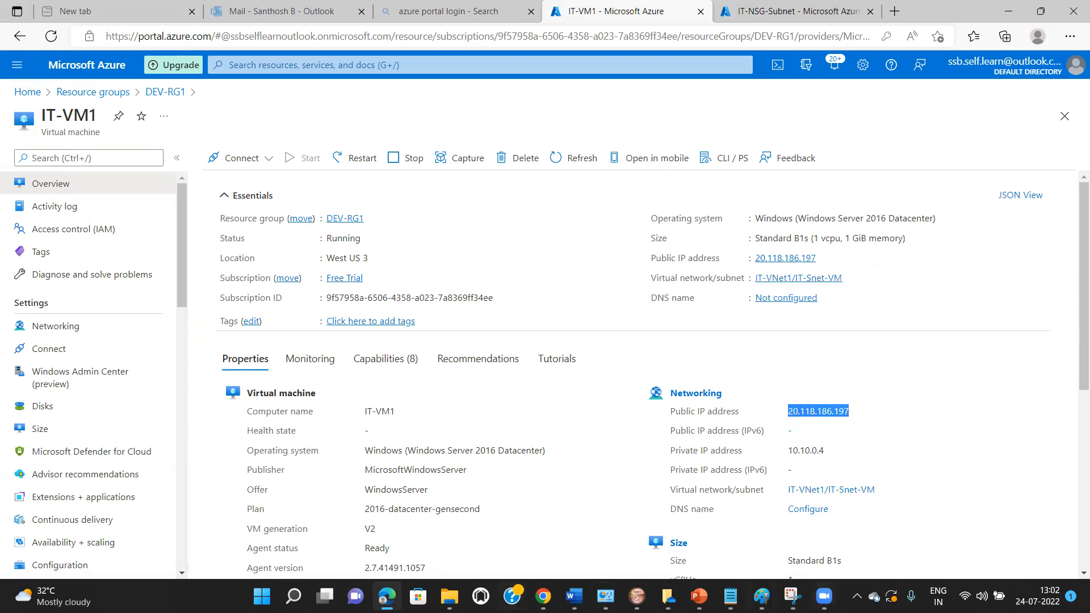
Search for mstsc to launch Remote Desktop Connection and clear the remembered computer address
left_click(294, 595)
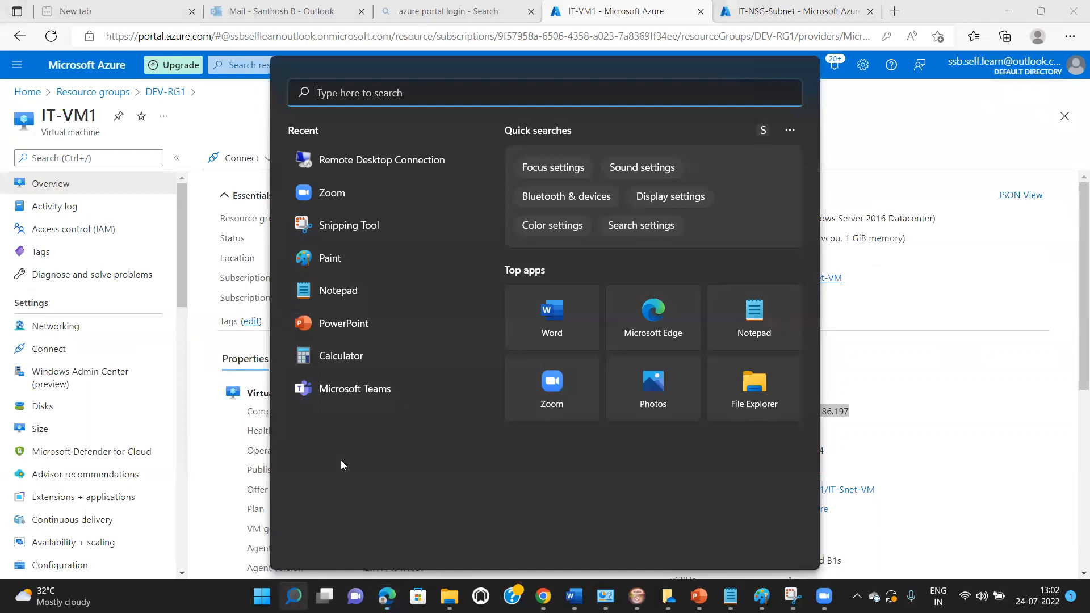
type("mstsc")
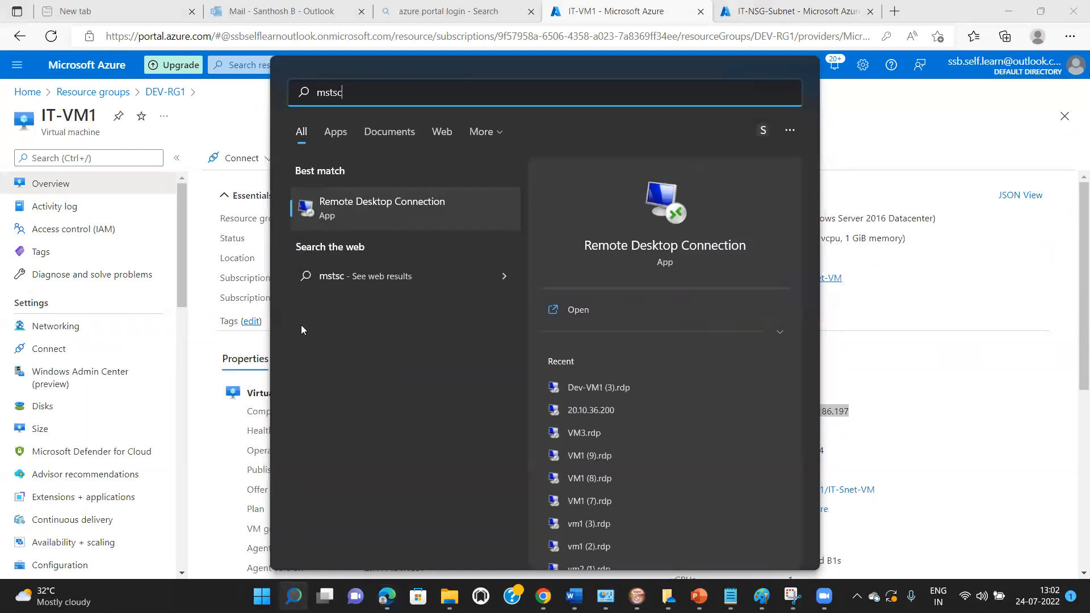
left_click(398, 217)
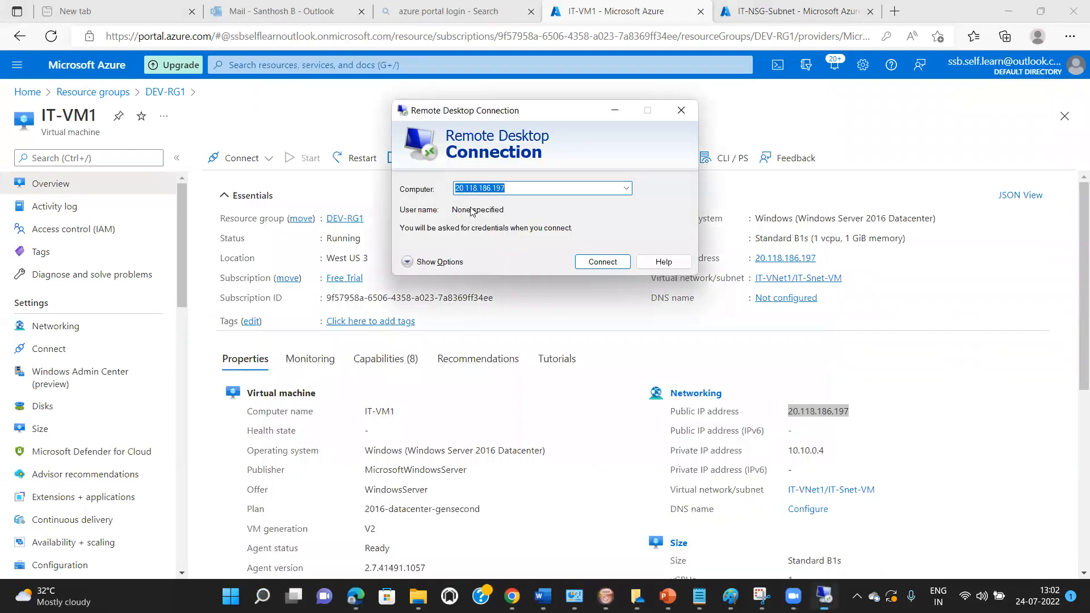
key("BackSpace")
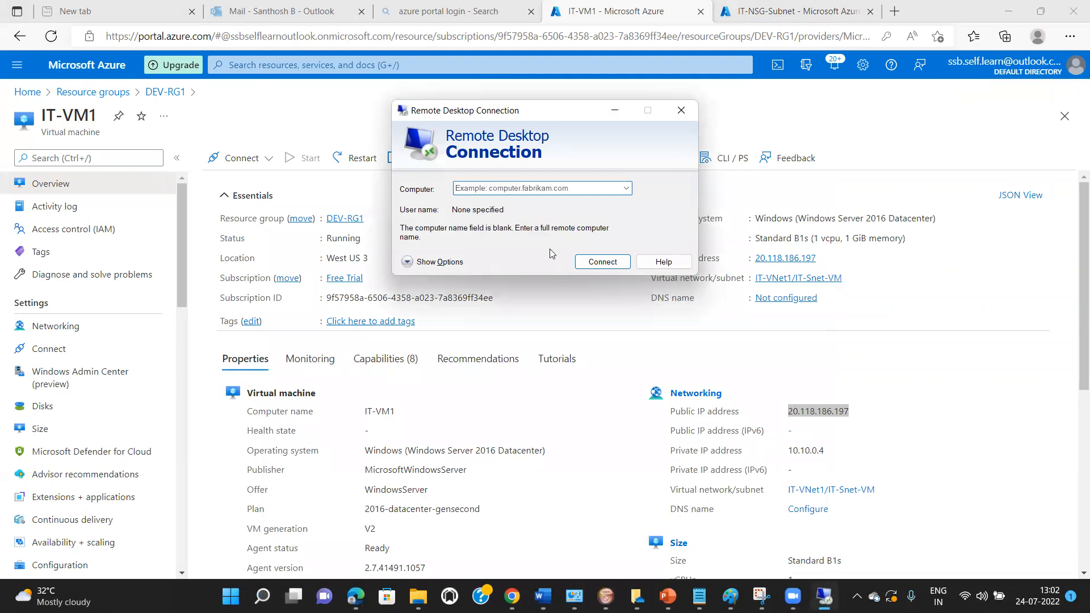
Copy IT-VM1's public IP address 20.118.186.197 from its IP configuration and paste it as the Remote Desktop computer
left_click(832, 411)
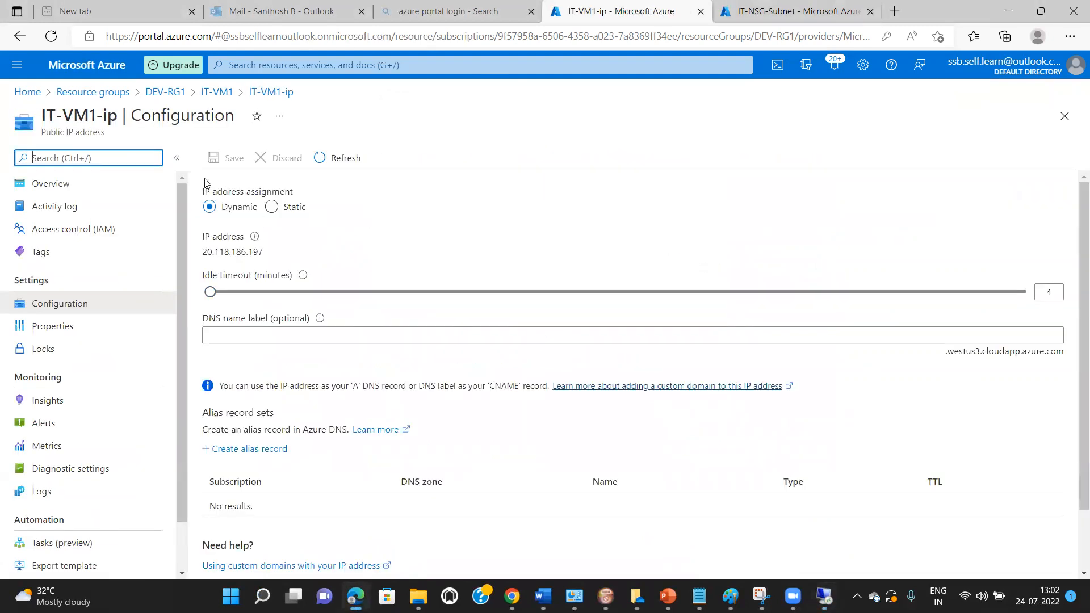
left_click_drag(266, 251, 201, 259)
key("ctrl+c")
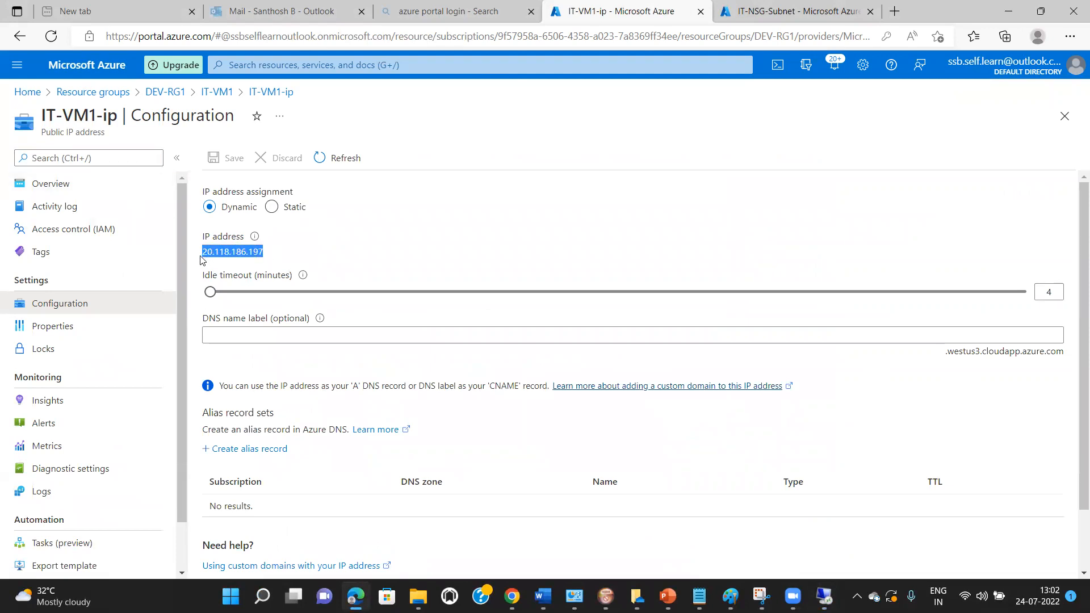
left_click(217, 92)
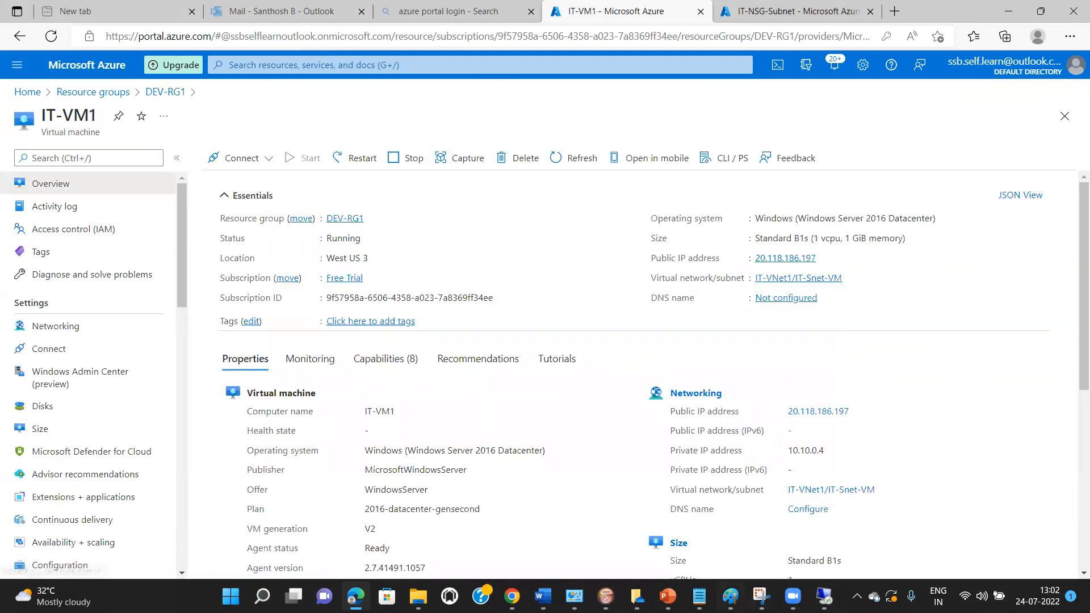
left_click(824, 596)
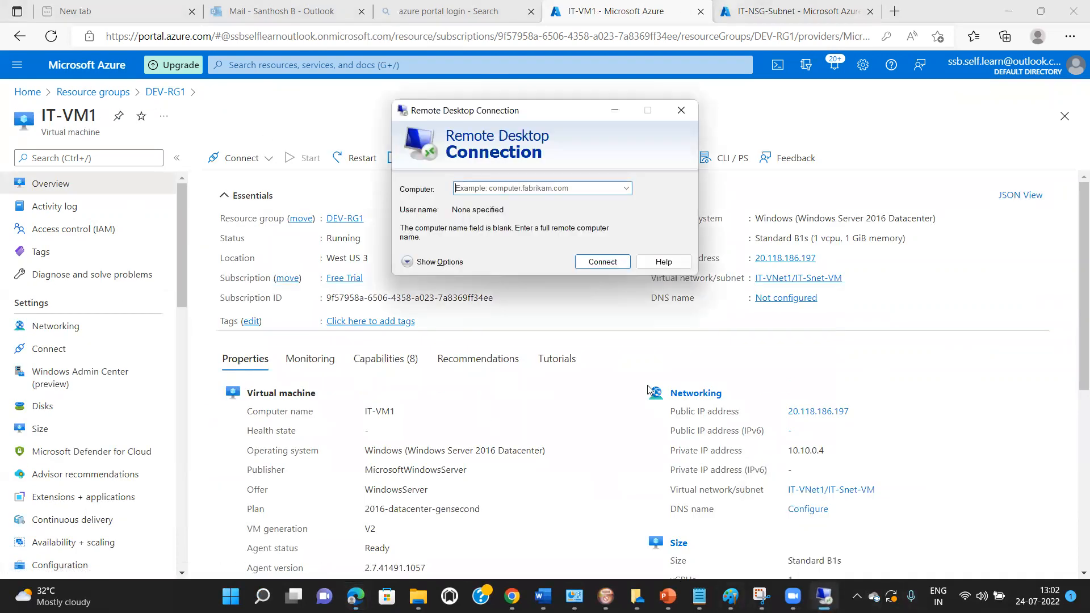
key("ctrl+v")
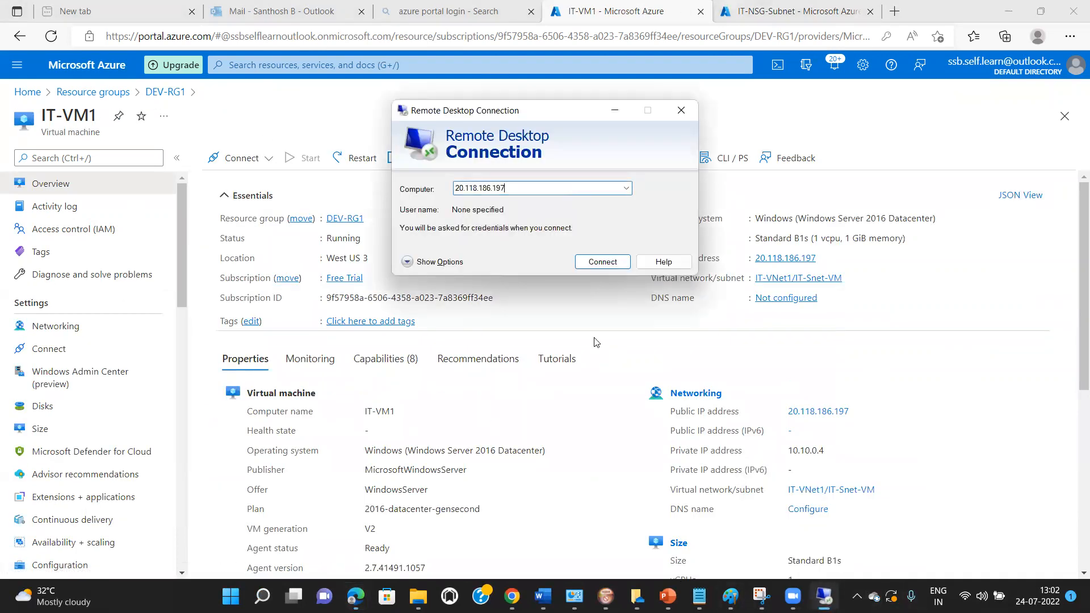
Try to connect to IT-VM1 with user name vmadmin, and close Remote Desktop Connection to return to the Azure portal
left_click(448, 262)
left_click(532, 257)
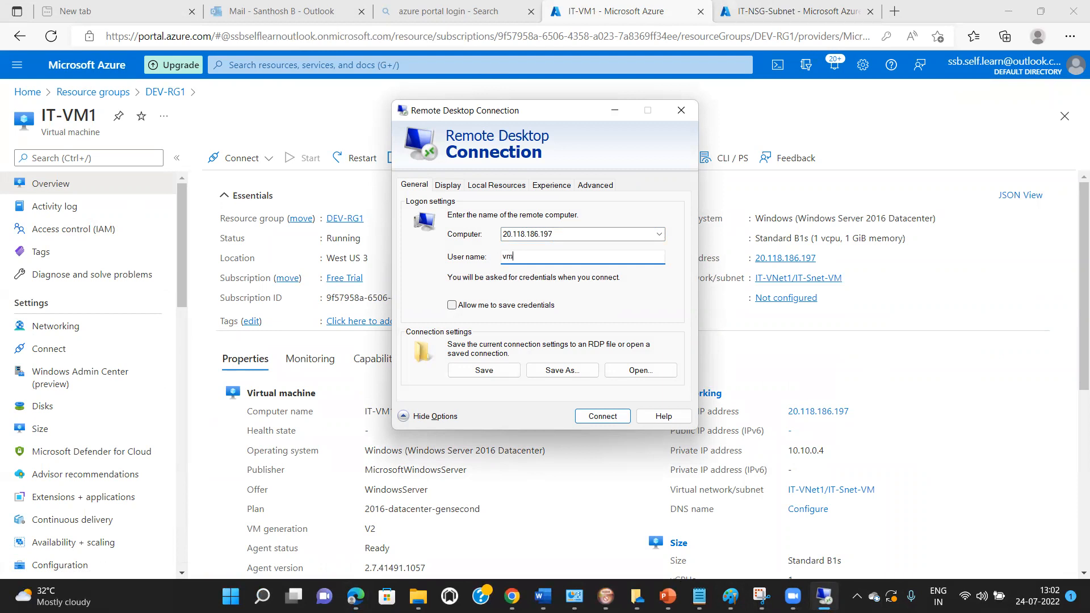
type("vmadmin")
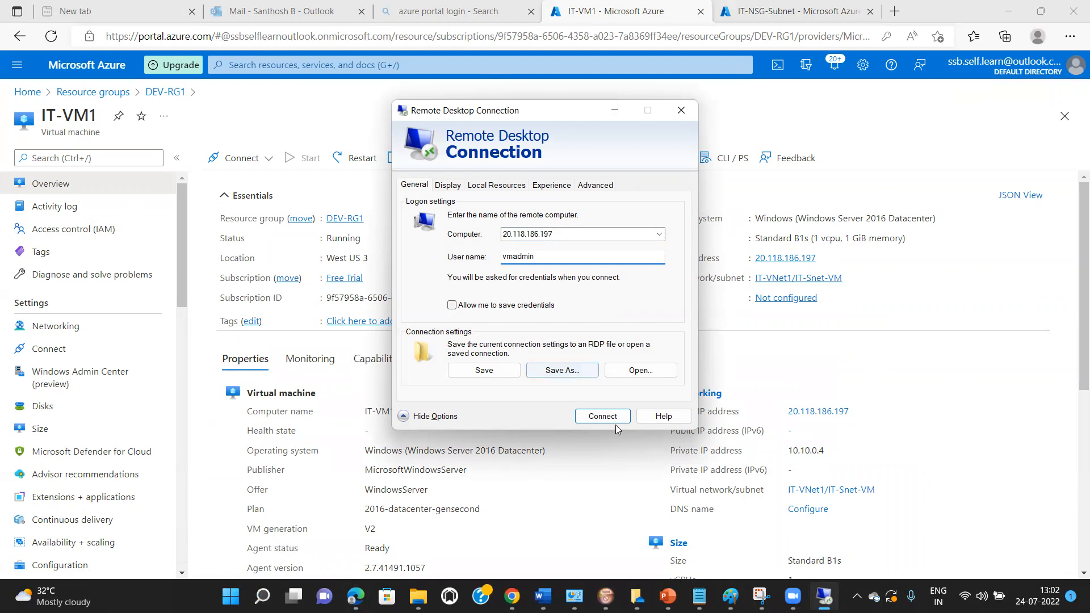
left_click(611, 417)
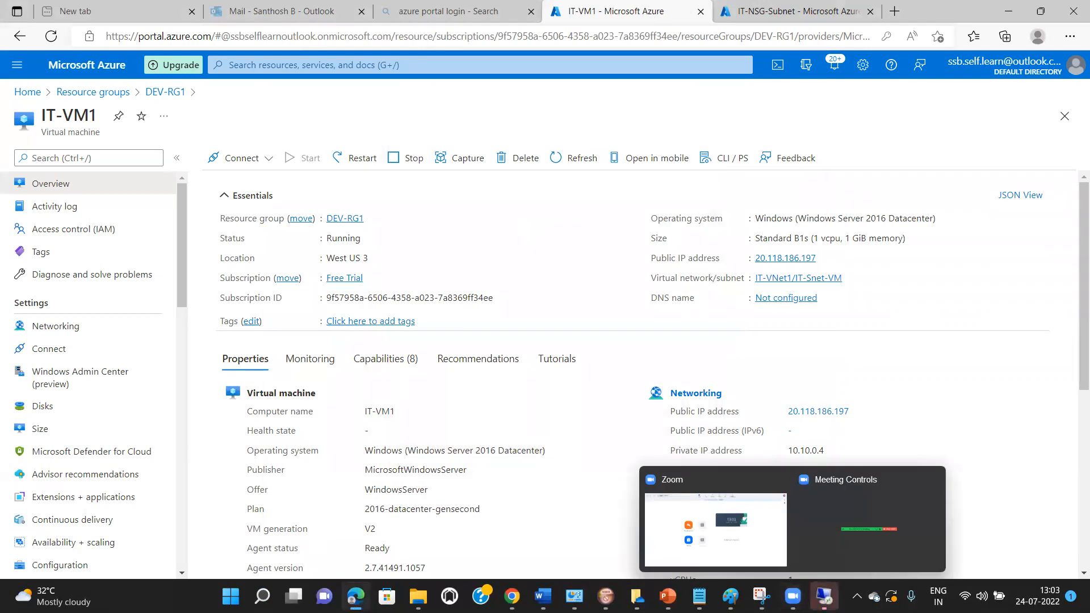
left_click(824, 596)
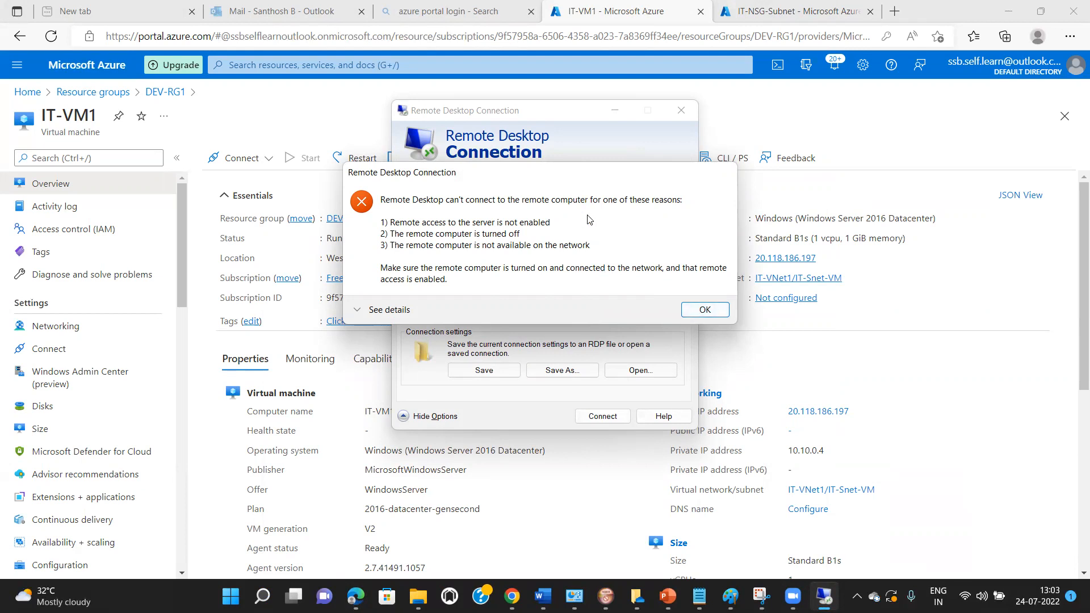
left_click(703, 311)
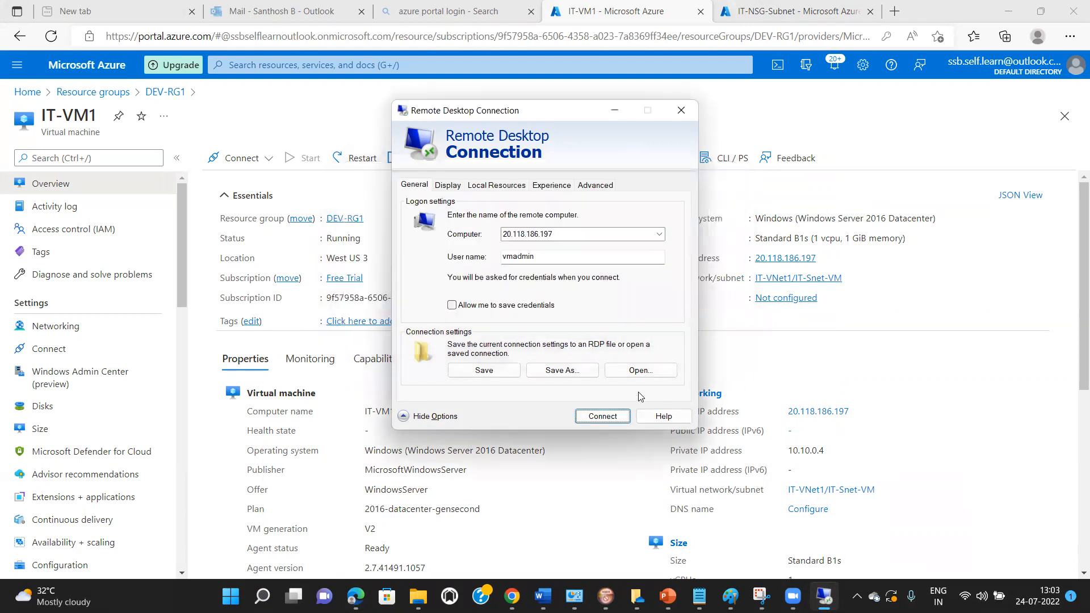
left_click(680, 117)
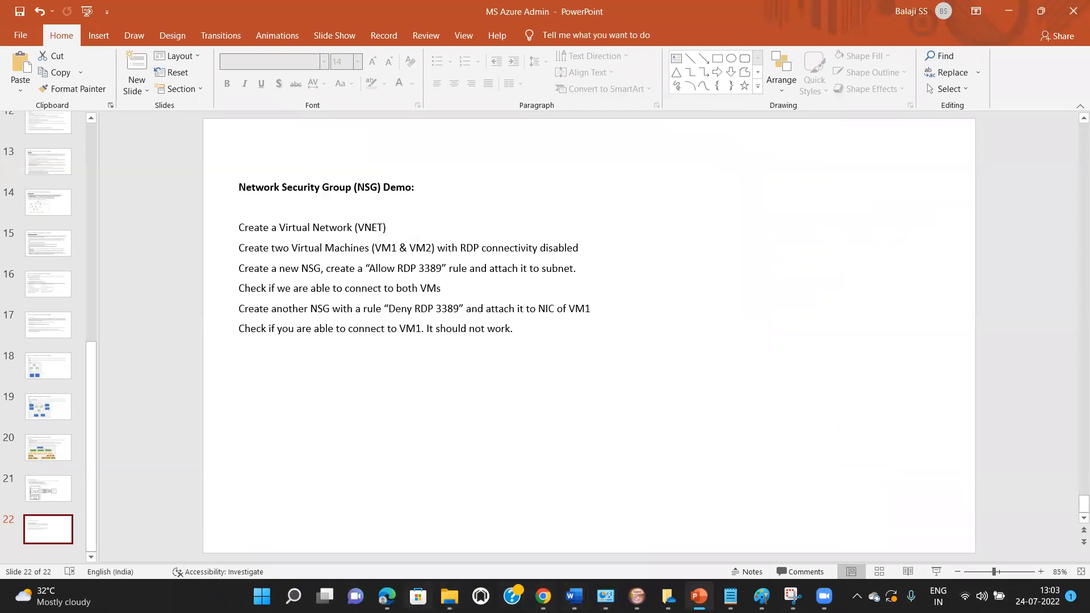
left_click(388, 597)
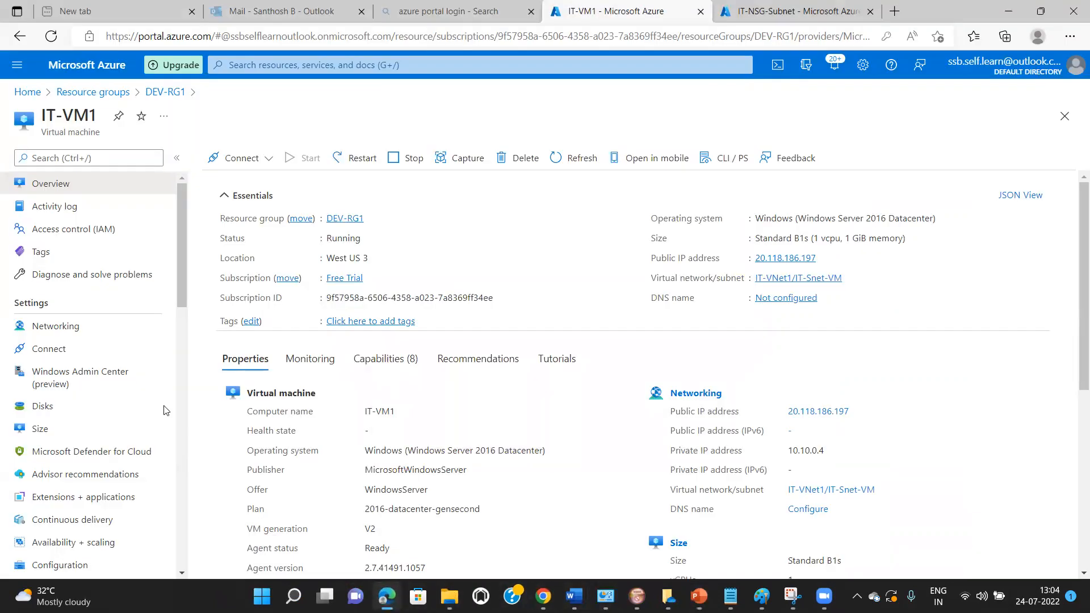
Open the inbound security rules of network security group IT-NSG-NIC in resource group DEV-RG1
left_click(100, 93)
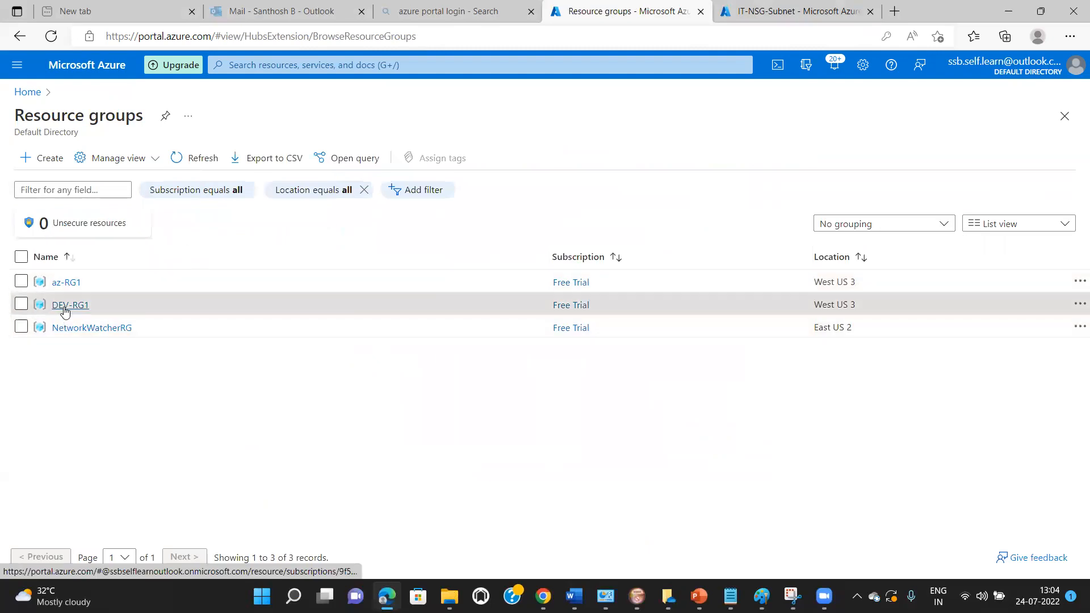
left_click(66, 308)
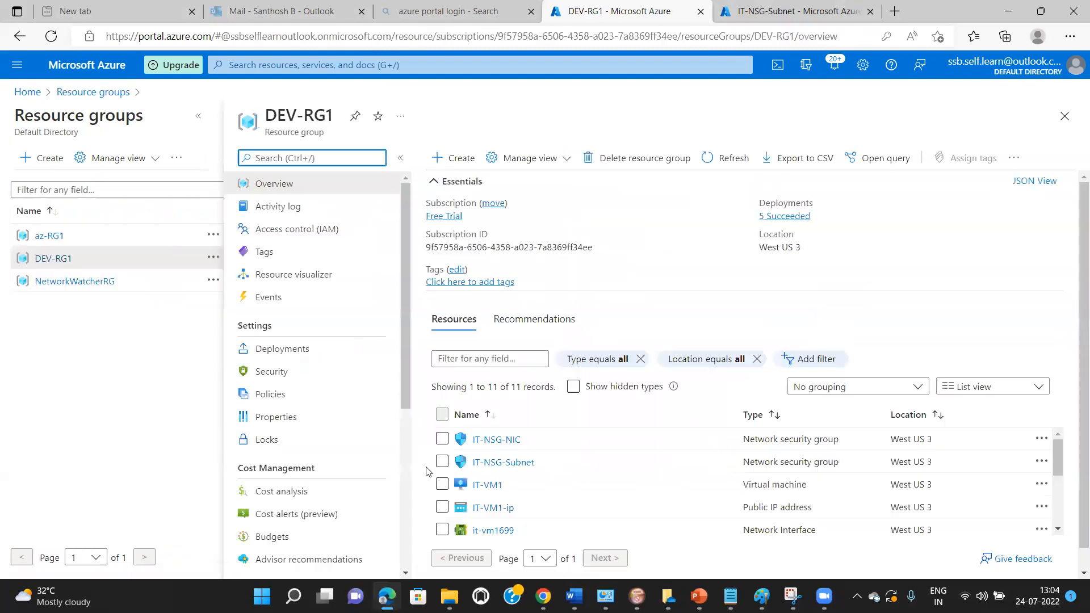
left_click(504, 440)
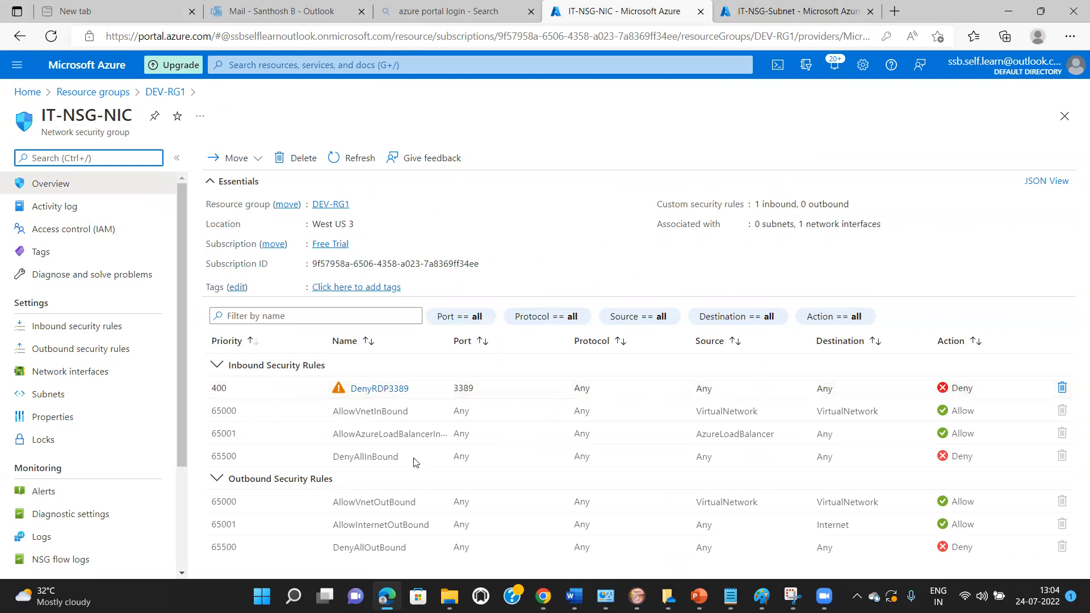
left_click(82, 328)
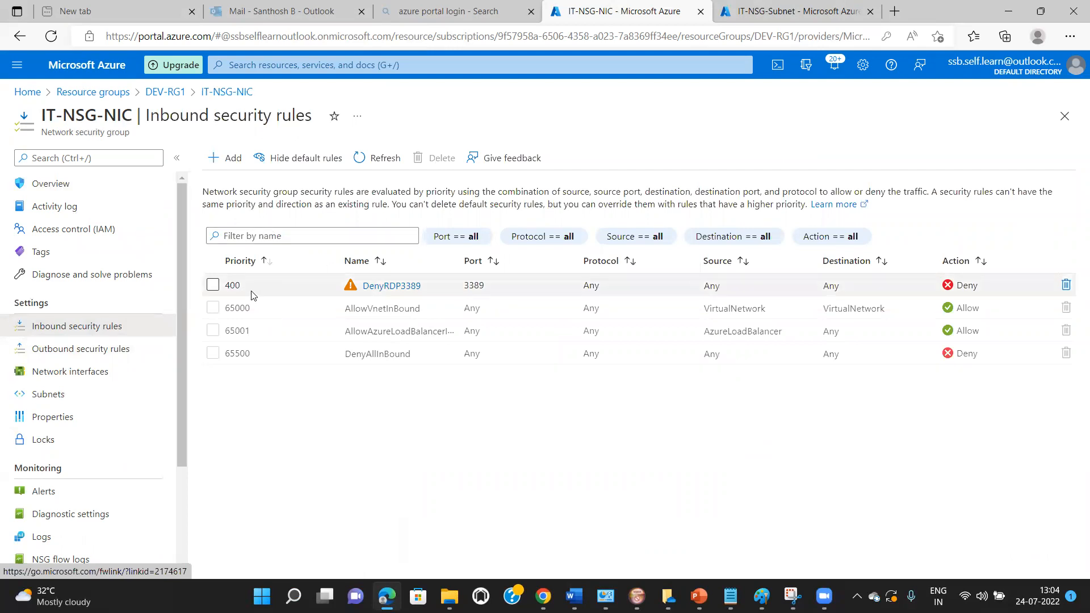
Add an inbound rule to IT-NSG-NIC allowing destination port 3389 for any protocol with priority 399, keeping the name Port_8080
left_click(228, 159)
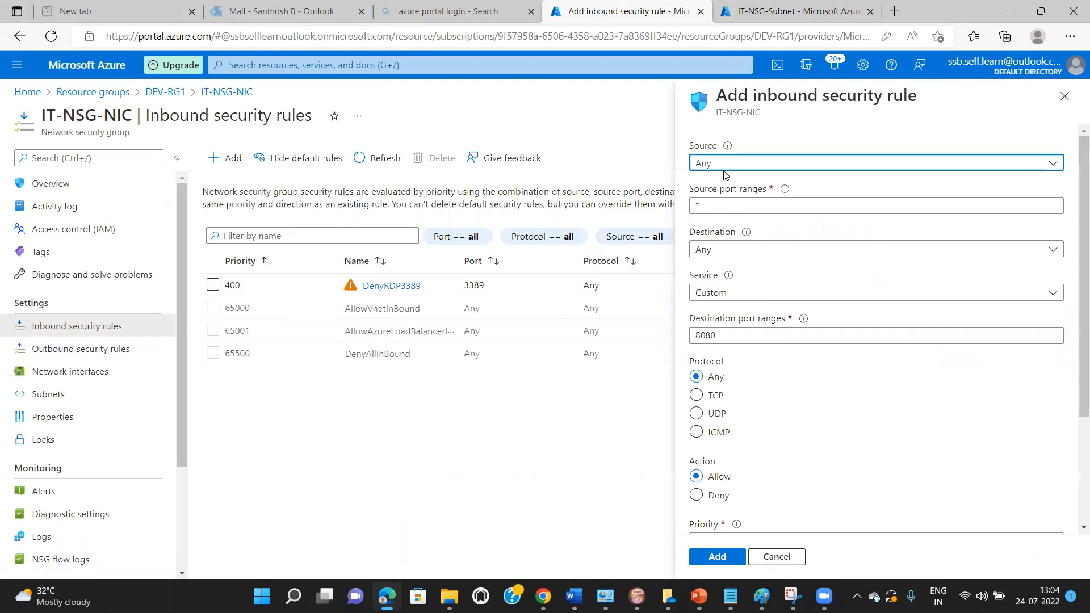
double_click(707, 336)
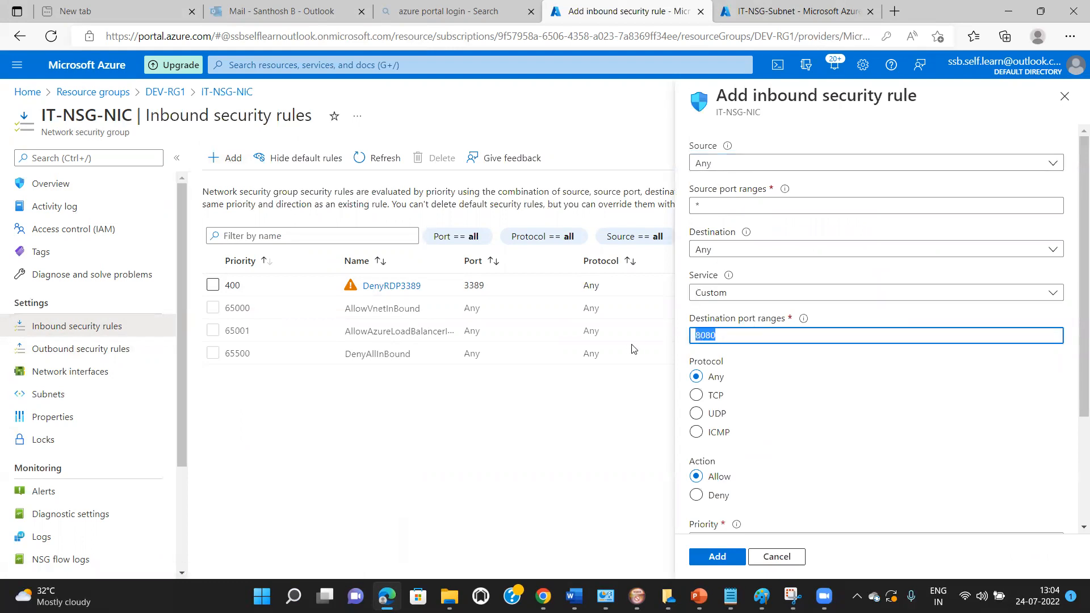
type("3389")
scroll(998, 382, "down", 2)
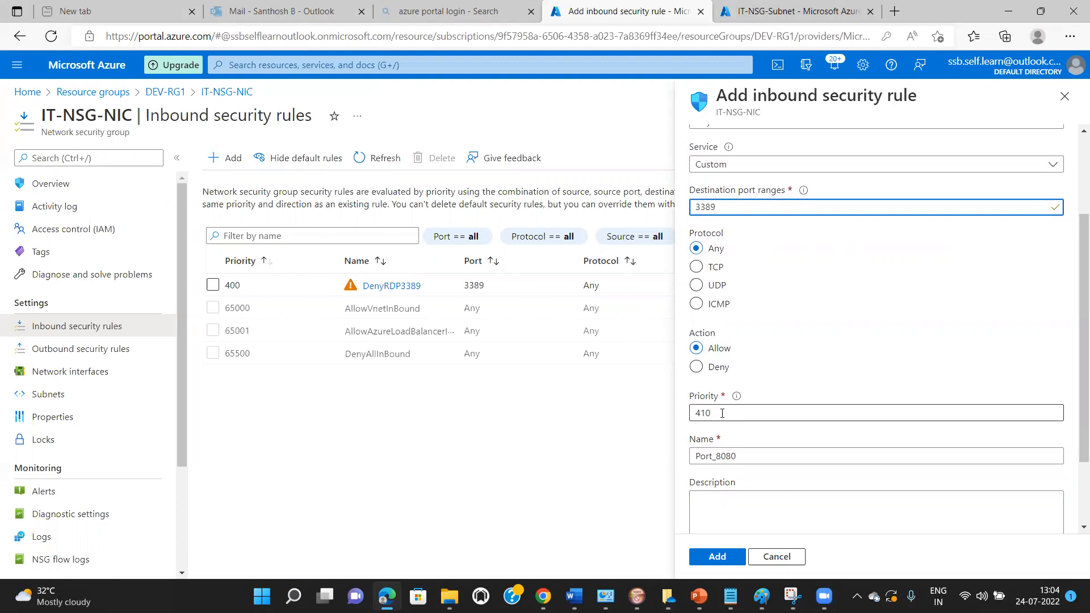
left_click_drag(723, 414, 684, 418)
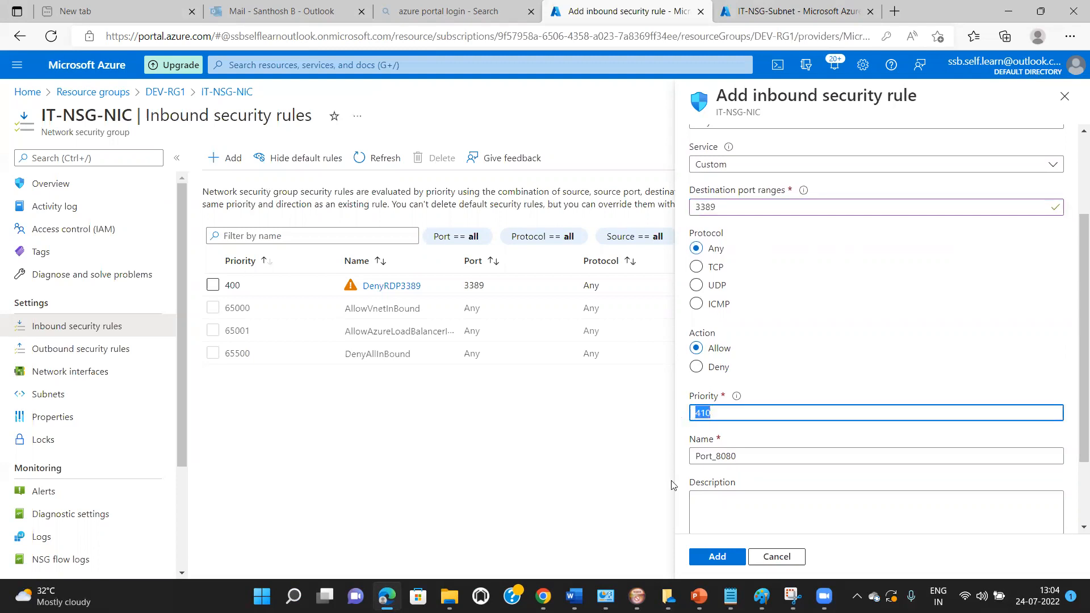
type("399")
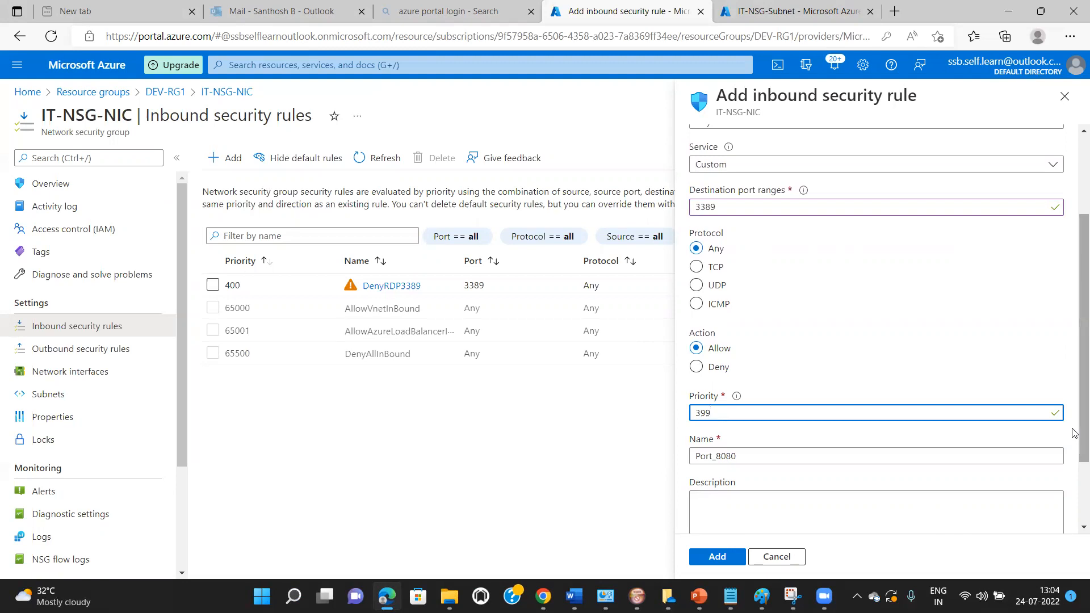
scroll(1074, 432, "down", 2)
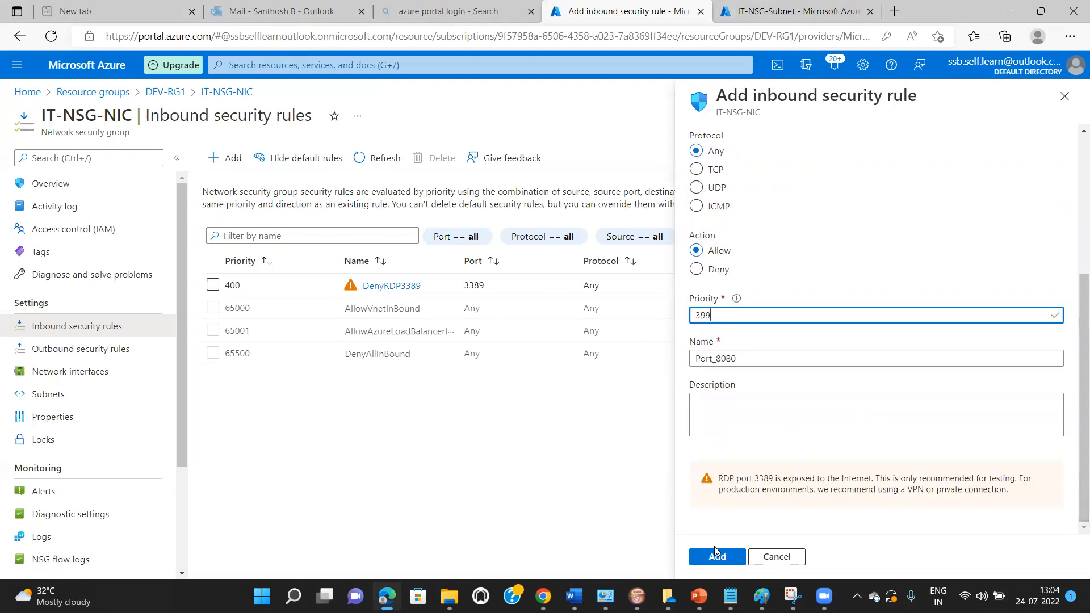
left_click(717, 557)
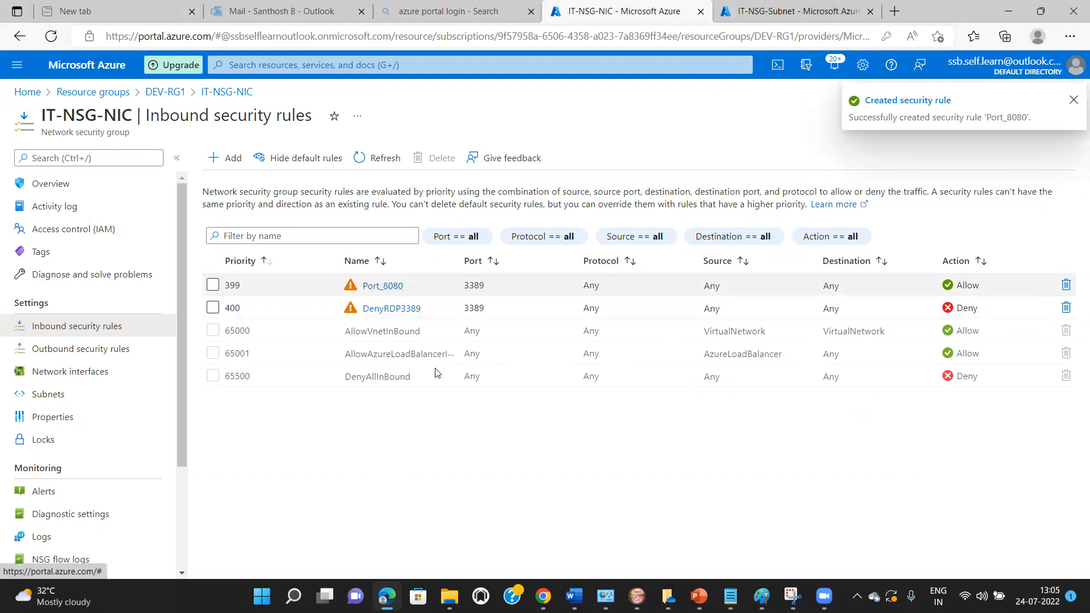
left_click(1074, 101)
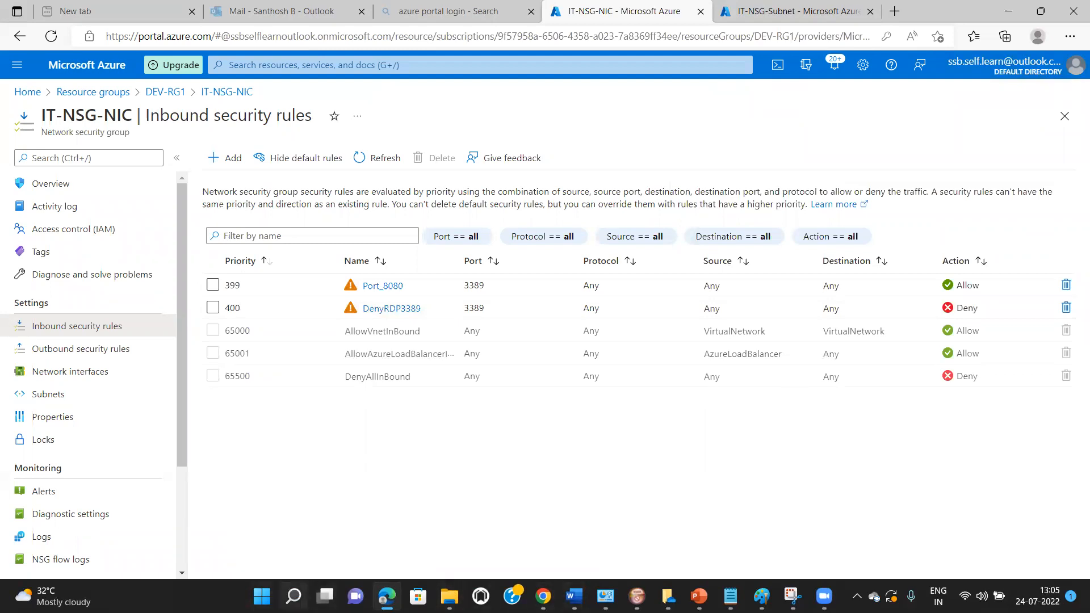
mouse_move(294, 596)
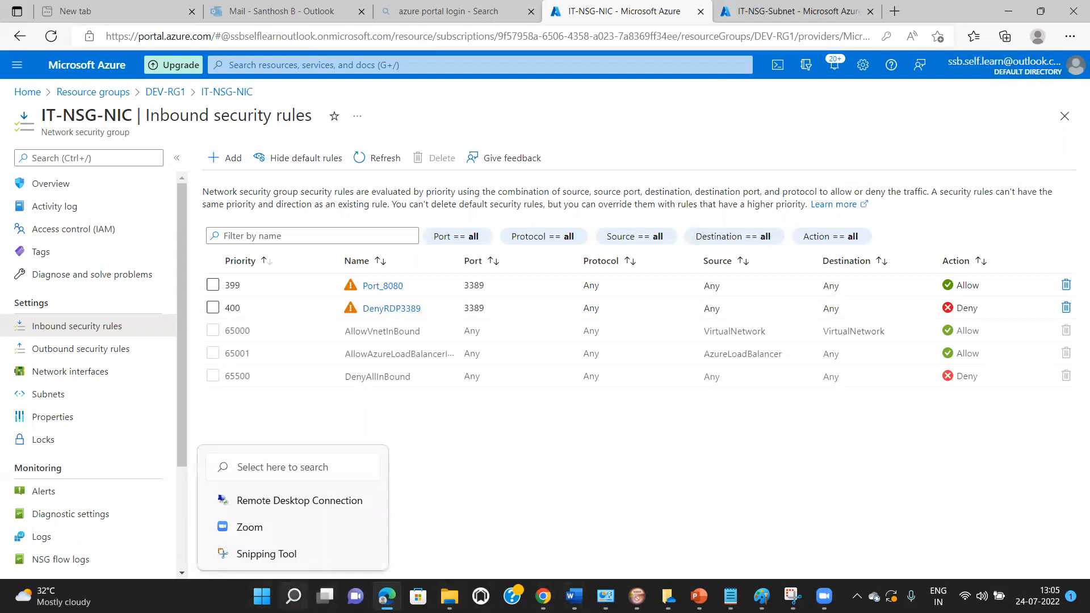
left_click(320, 503)
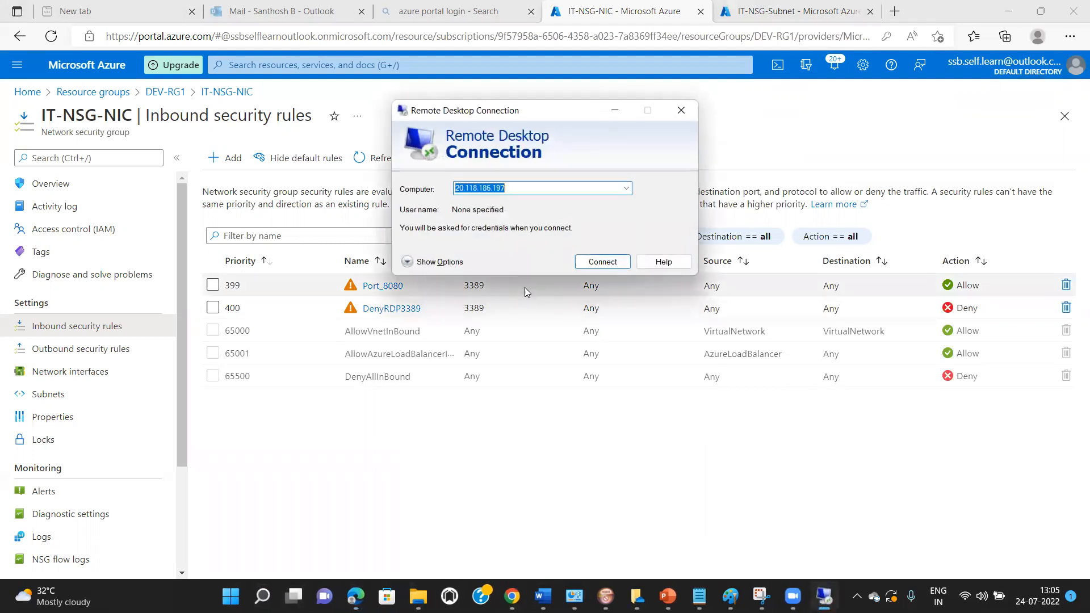
left_click(681, 111)
Copy IT-VM1's public IP address from its IP configuration, reached through the virtual machine in DEV-RG1
left_click(168, 98)
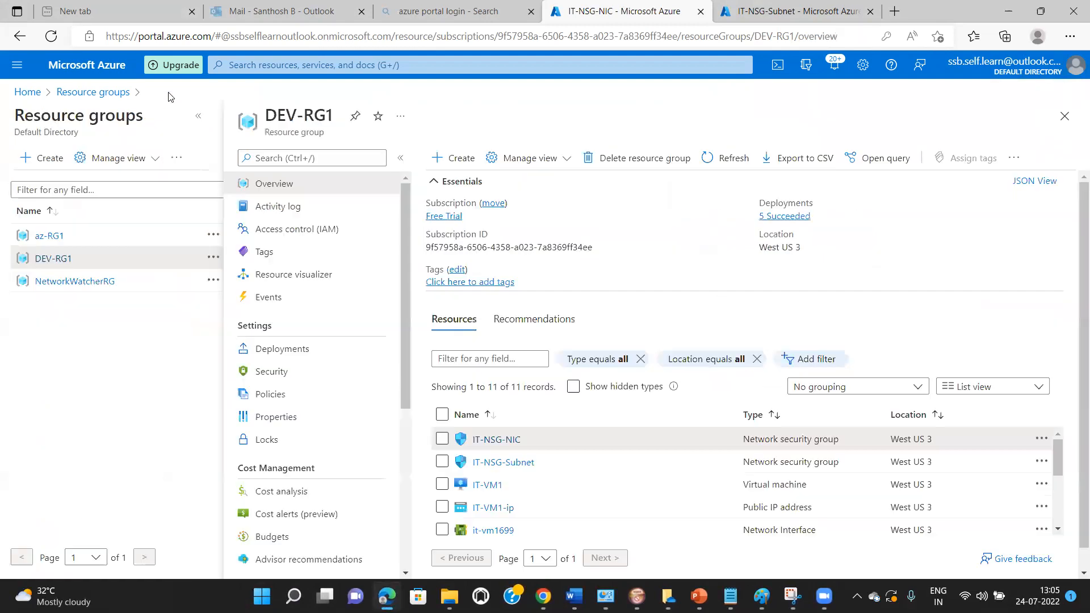
left_click(488, 485)
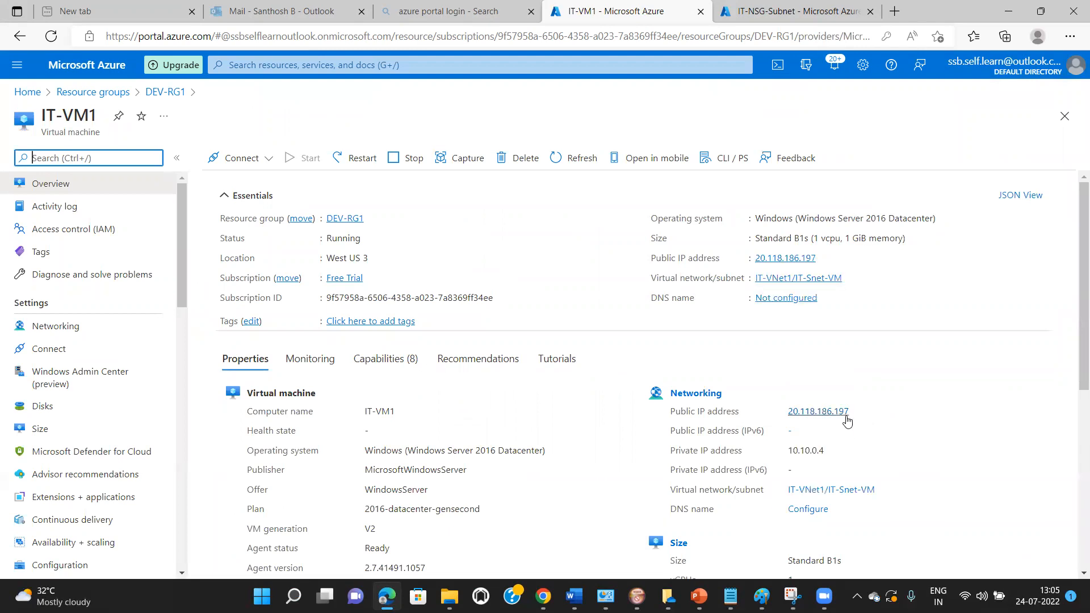
left_click(855, 412)
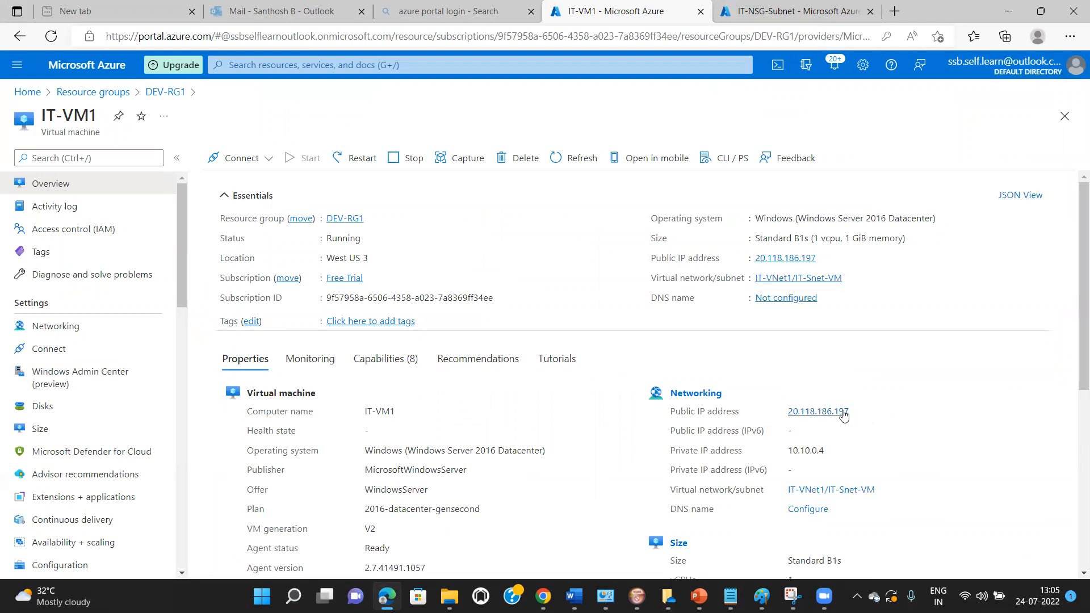
left_click(838, 412)
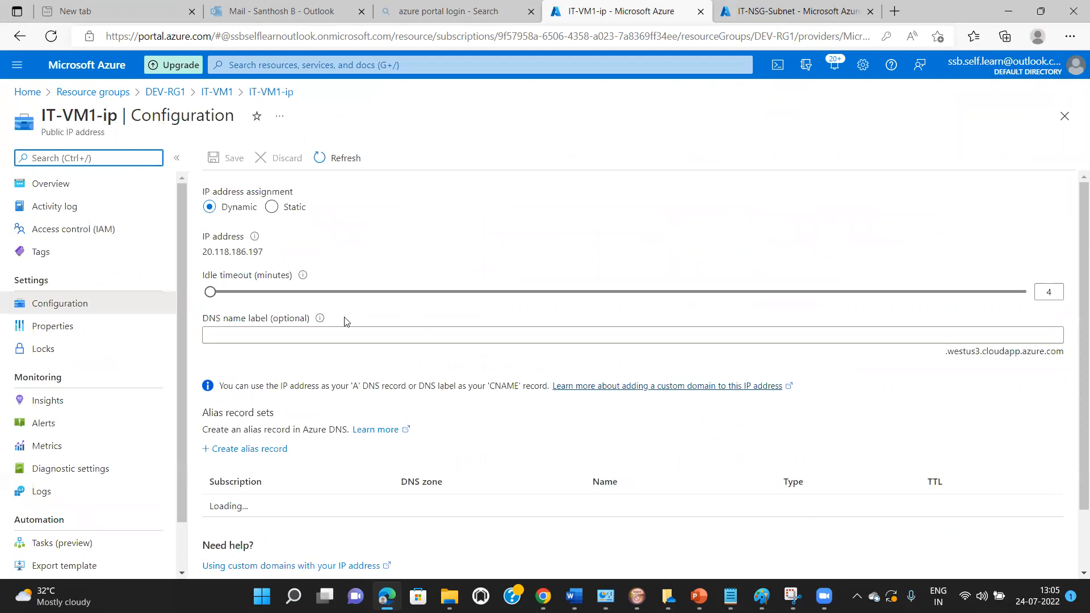
left_click_drag(205, 253, 264, 248)
key("ctrl+c")
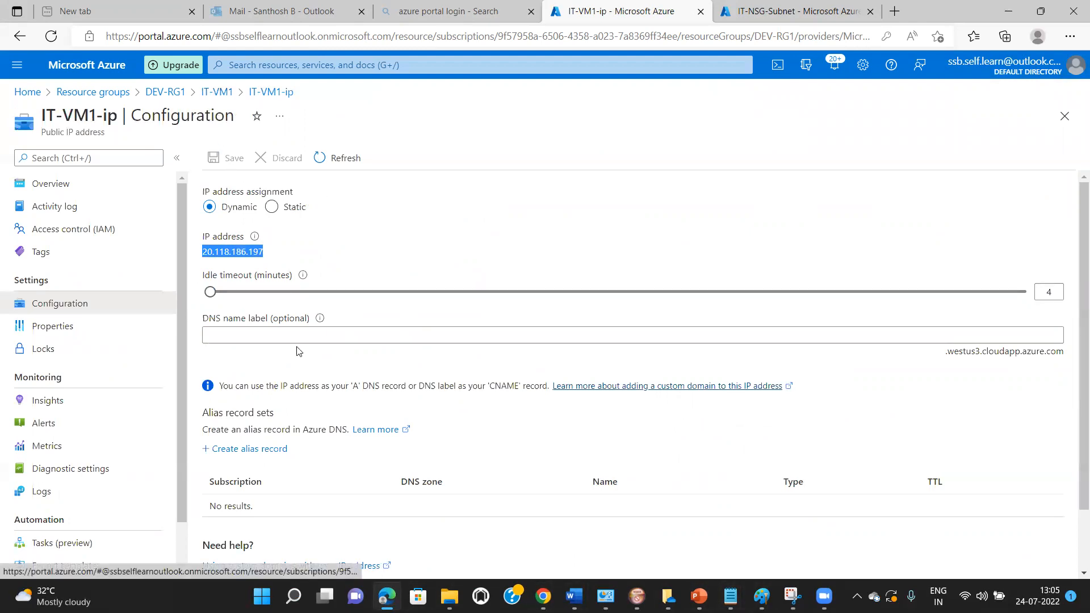
Launch Remote Desktop Connection and set the computer to the copied address 20.118.186.197 and the user name to vmadmin
left_click(293, 595)
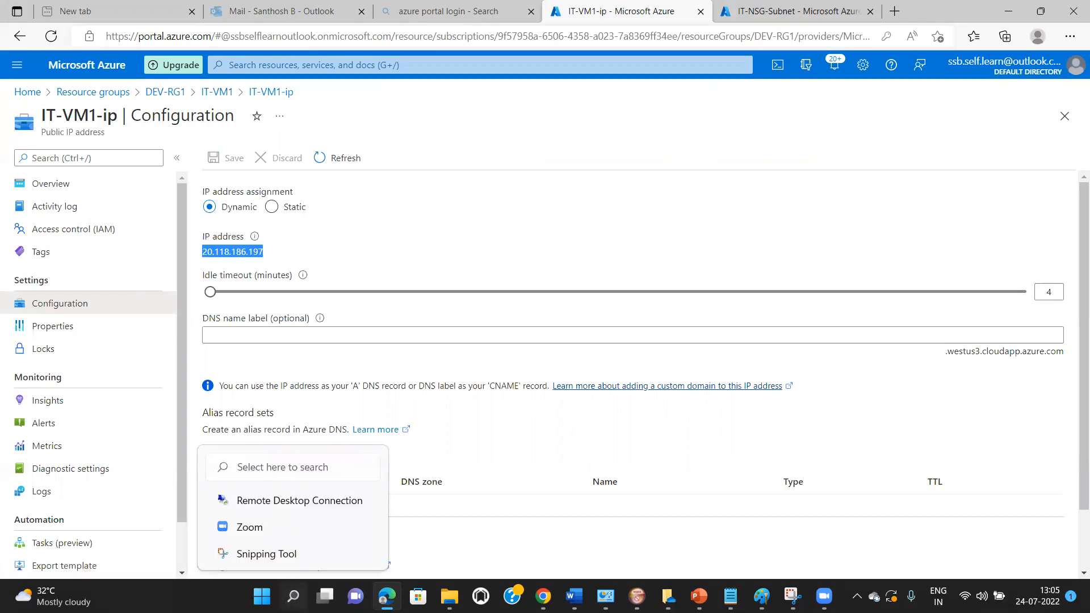
left_click(372, 160)
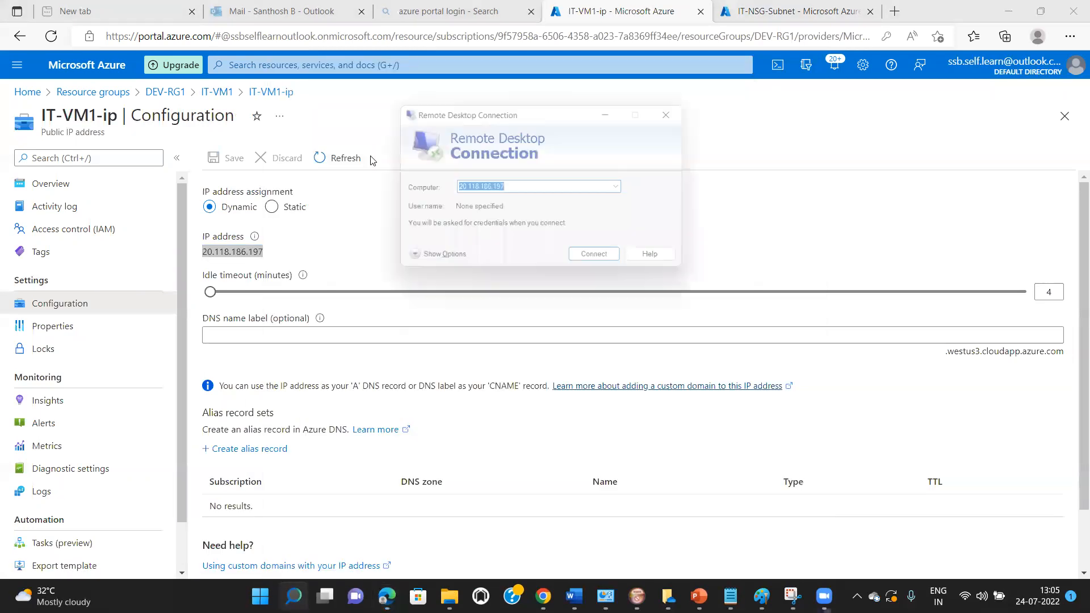
key("ctrl+v")
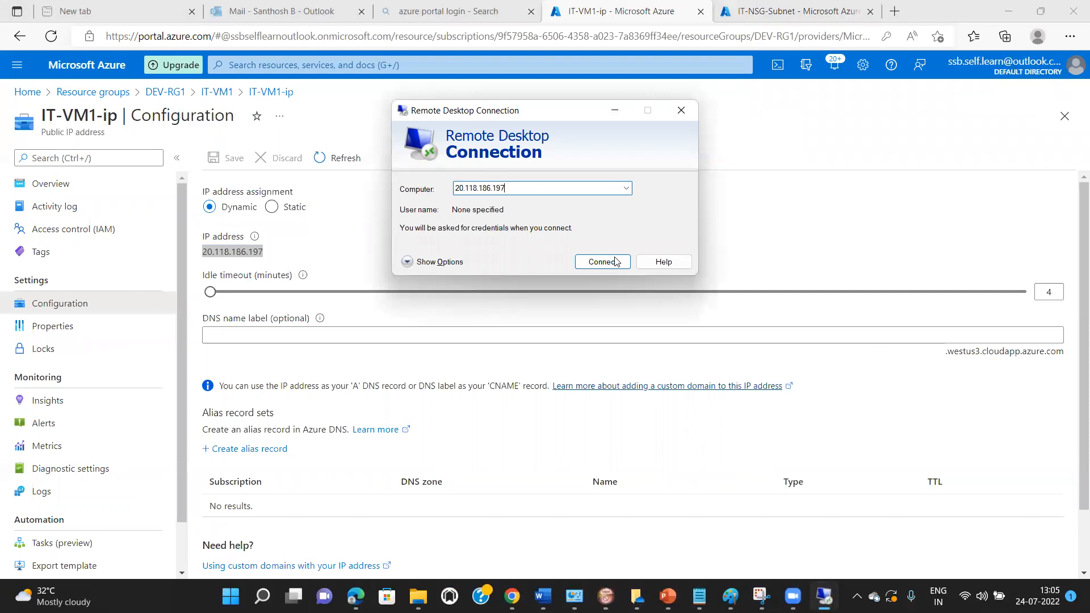
left_click(422, 263)
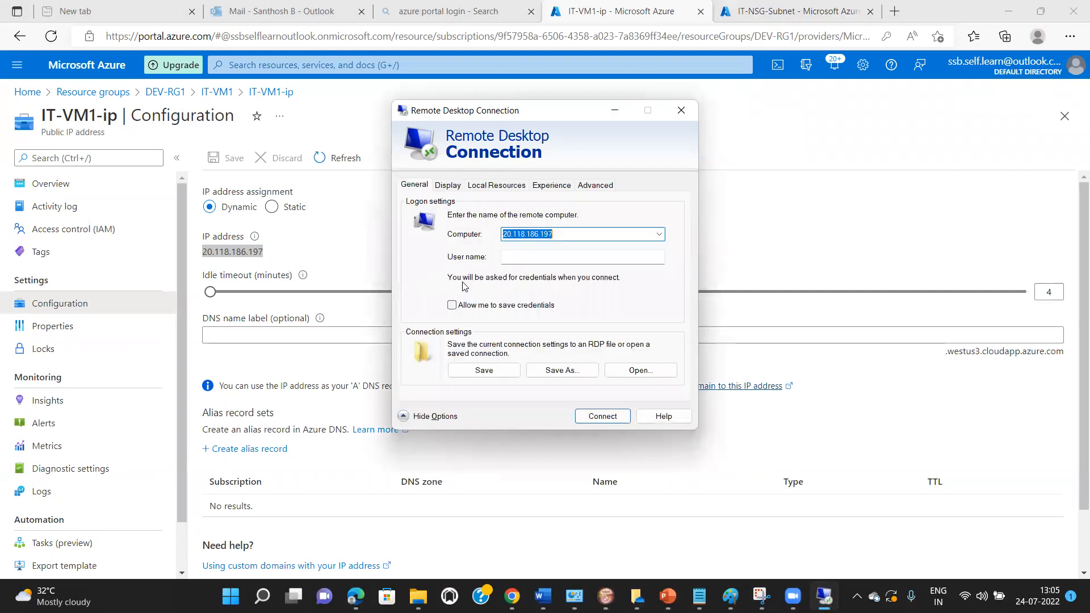
left_click(524, 257)
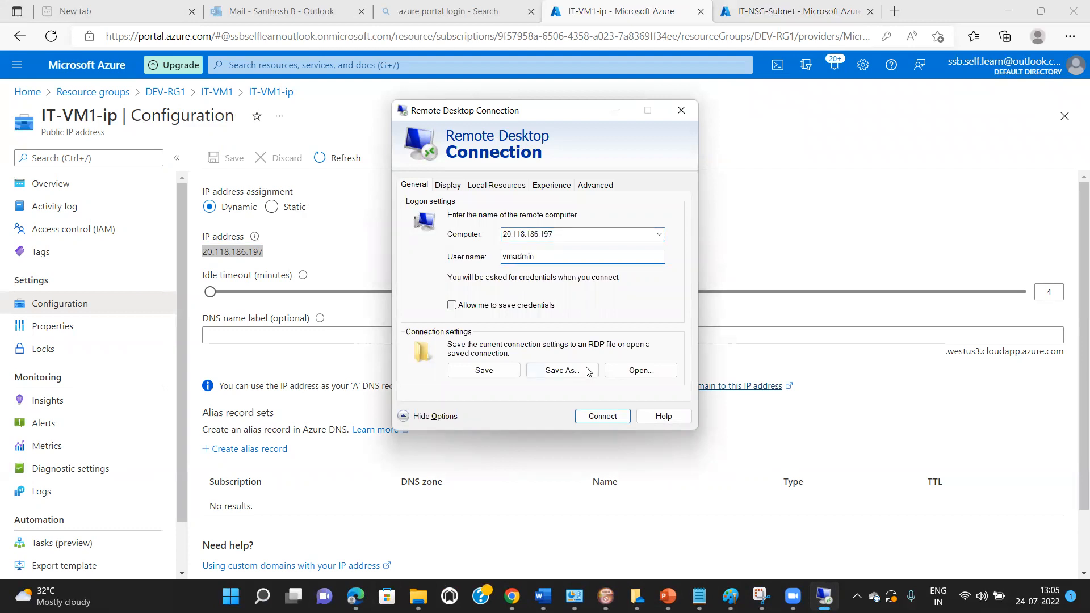
Connect to IT-VM1 over Remote Desktop, entering the account password for vmadmin
left_click(600, 416)
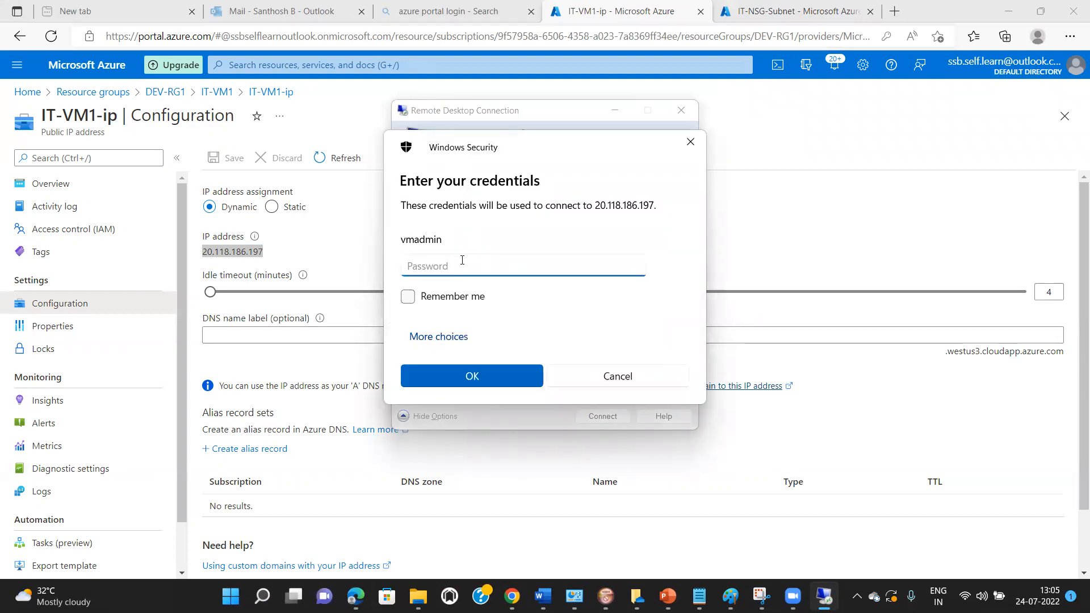
type("••")
left_click(463, 376)
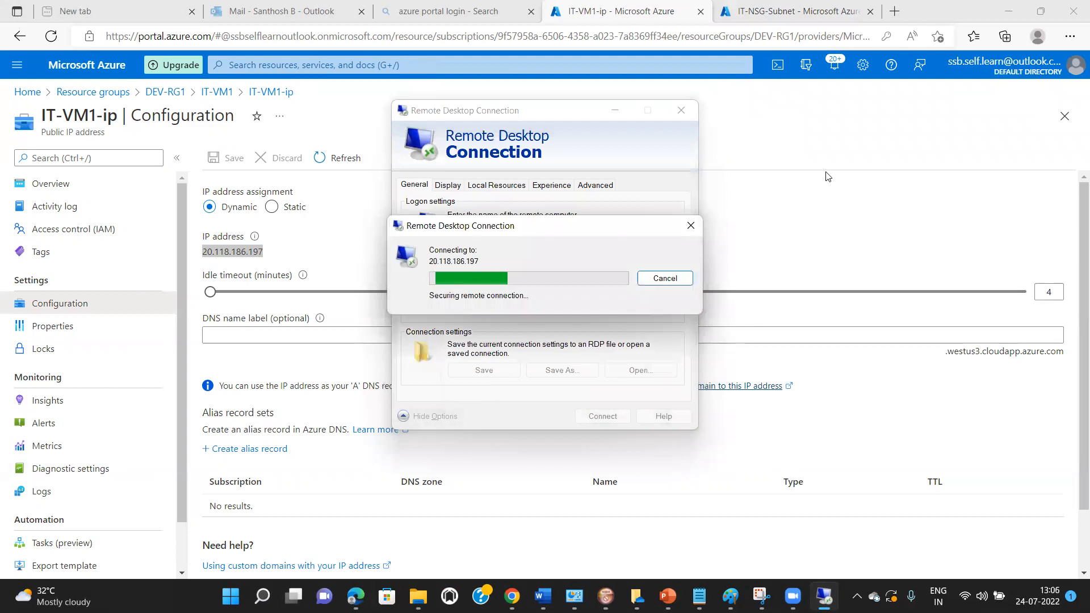
left_click(827, 176)
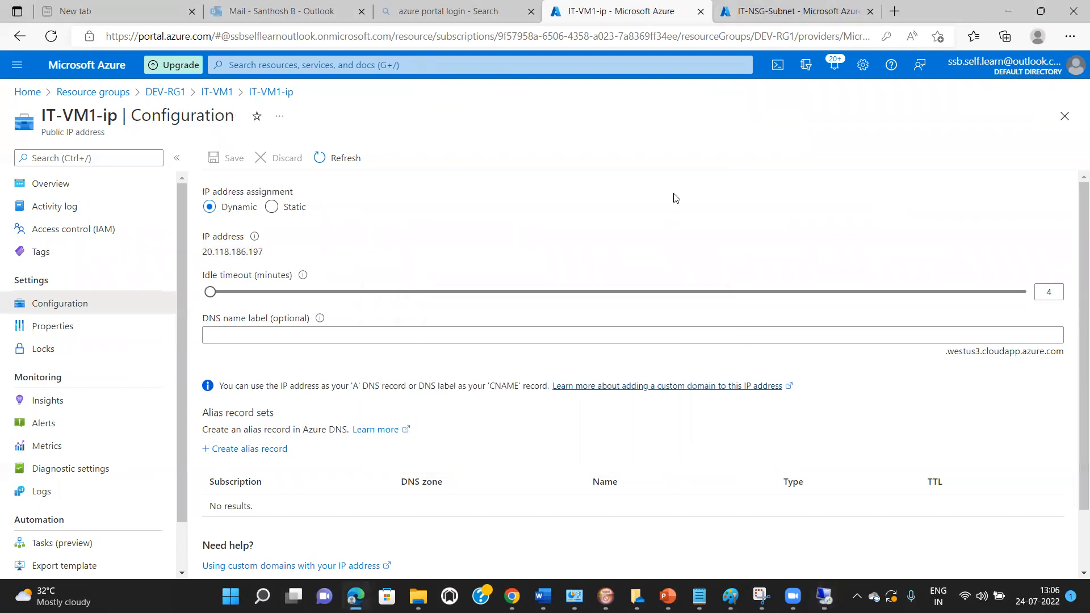
Return to IT-NSG-Subnet in the Azure portal and review its refreshed inbound rules and overview
left_click(217, 92)
key("ctrl+Tab")
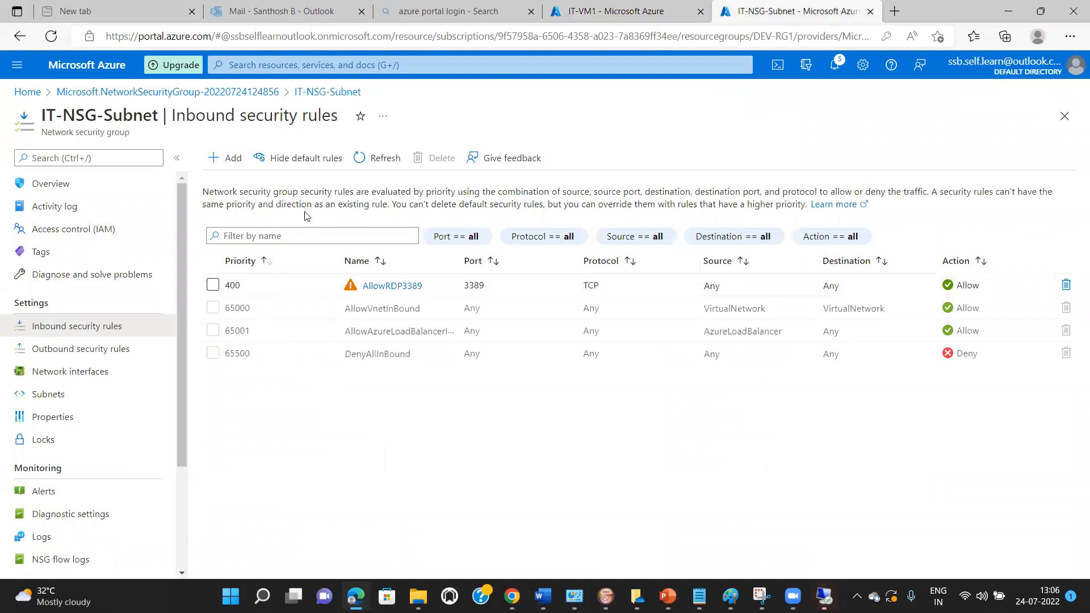
left_click(379, 162)
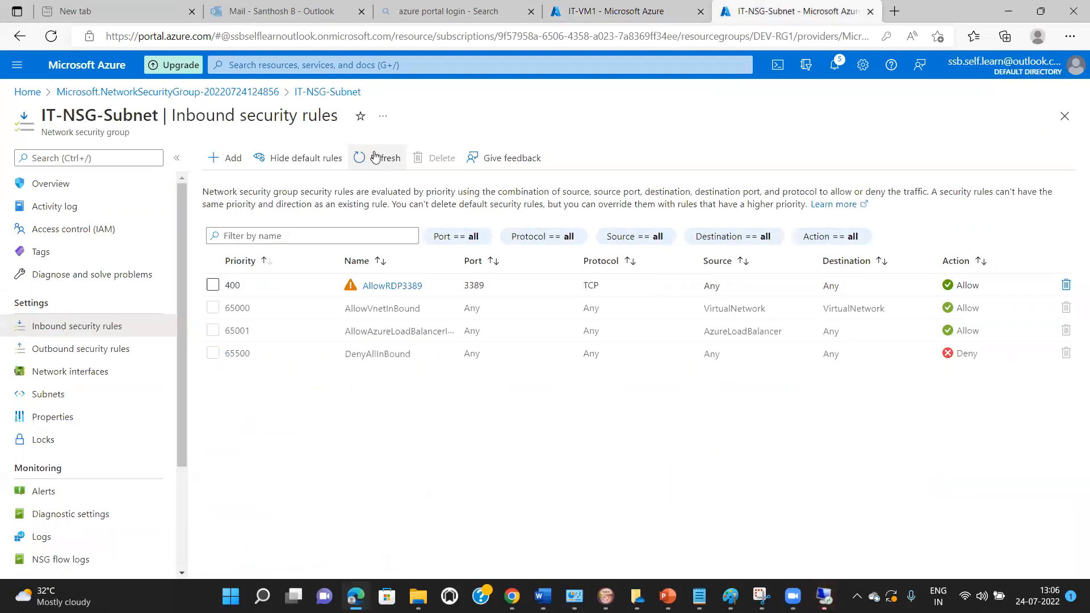
left_click(375, 162)
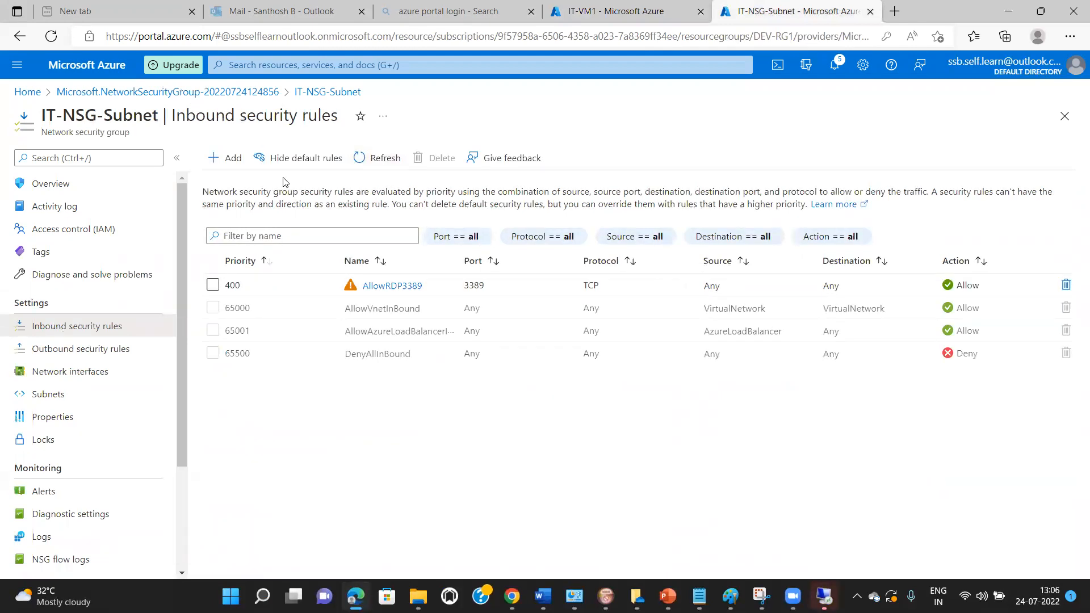
left_click(321, 93)
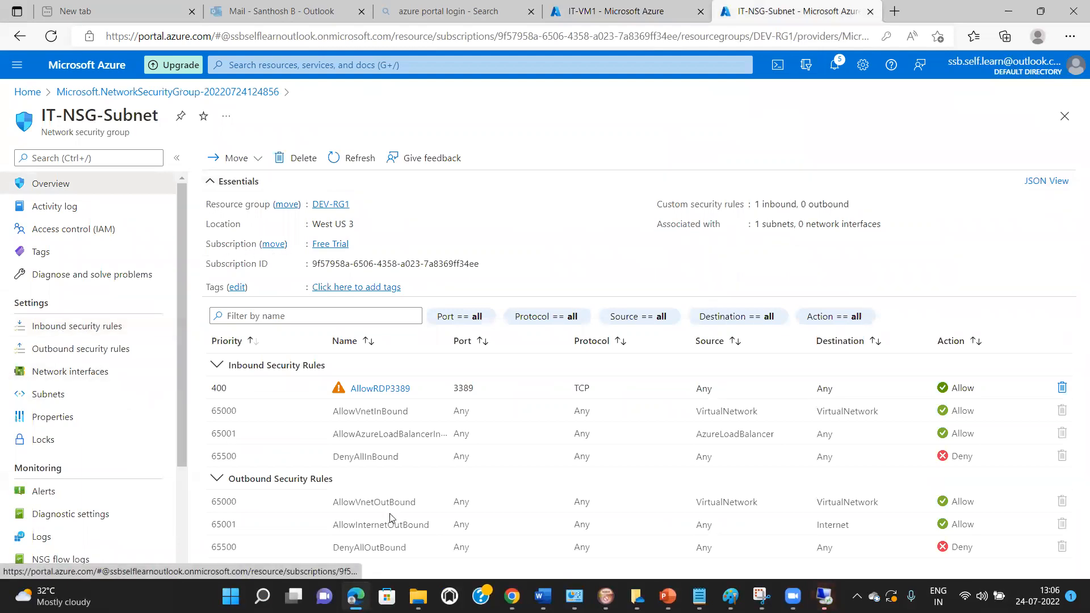
left_click(341, 163)
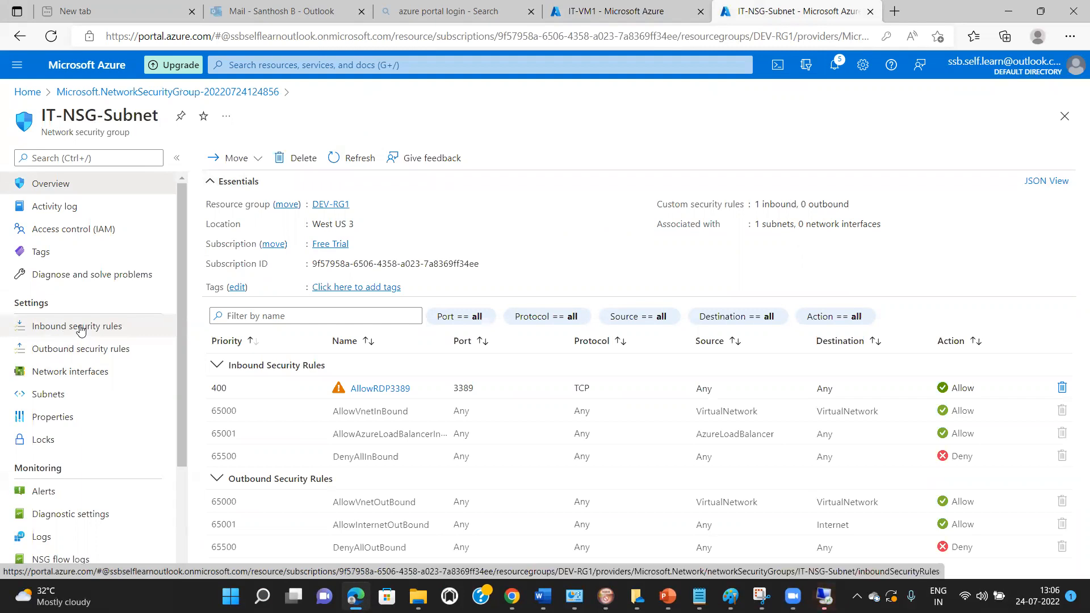
Open the IT-NSG-NIC network security group from the DEV-RG1 resource group
left_click(105, 93)
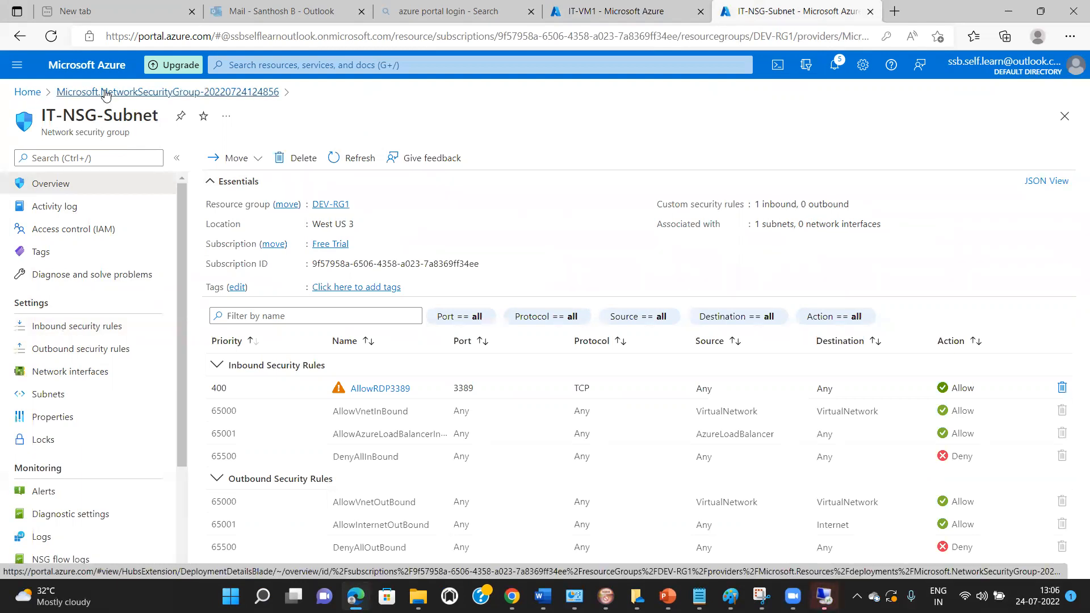
left_click(27, 92)
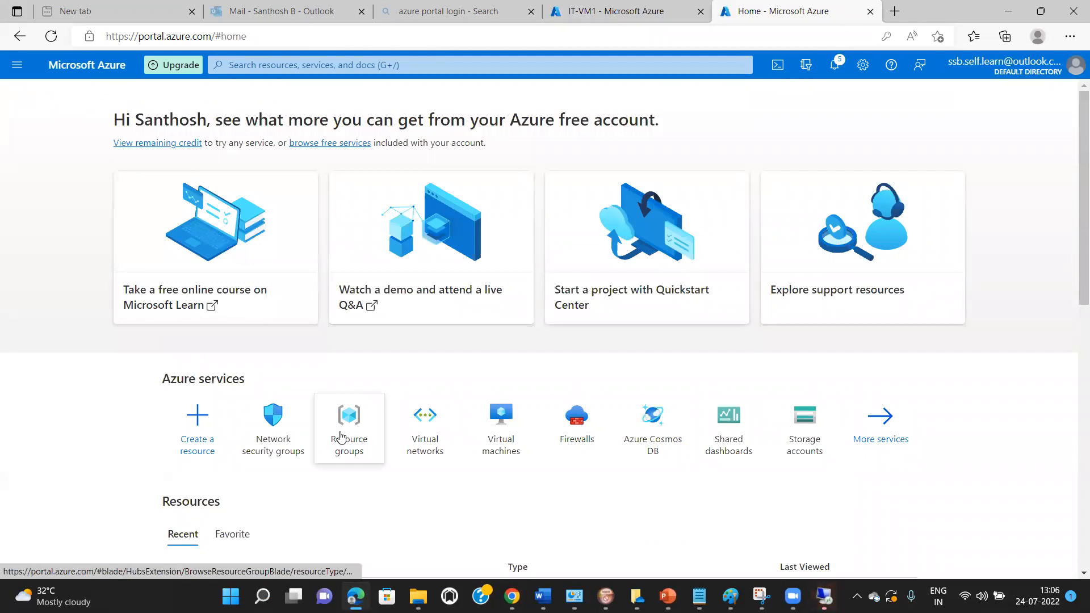
left_click(341, 437)
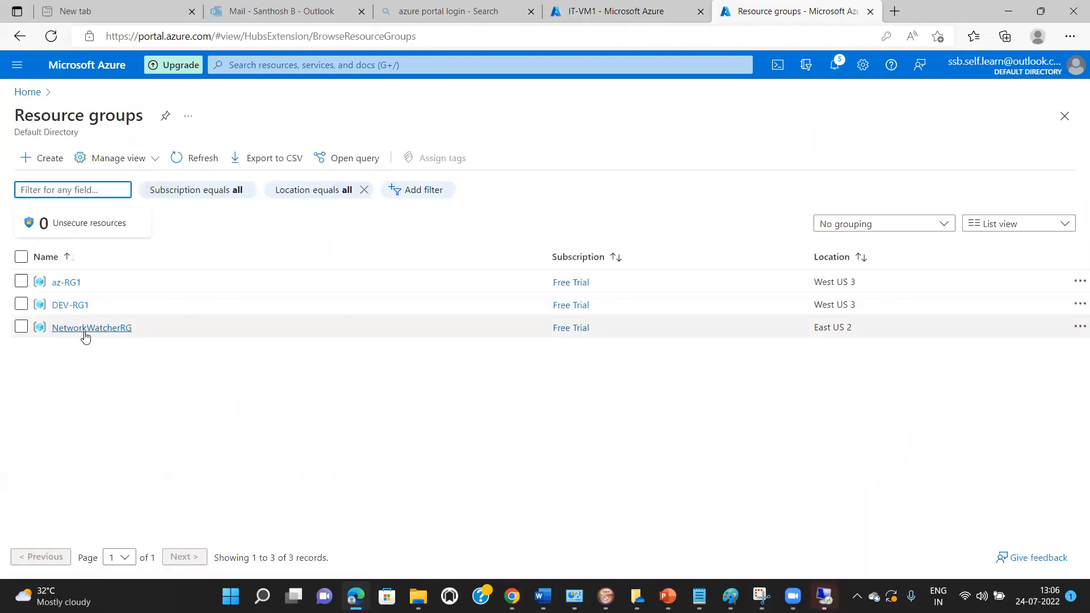
left_click(70, 307)
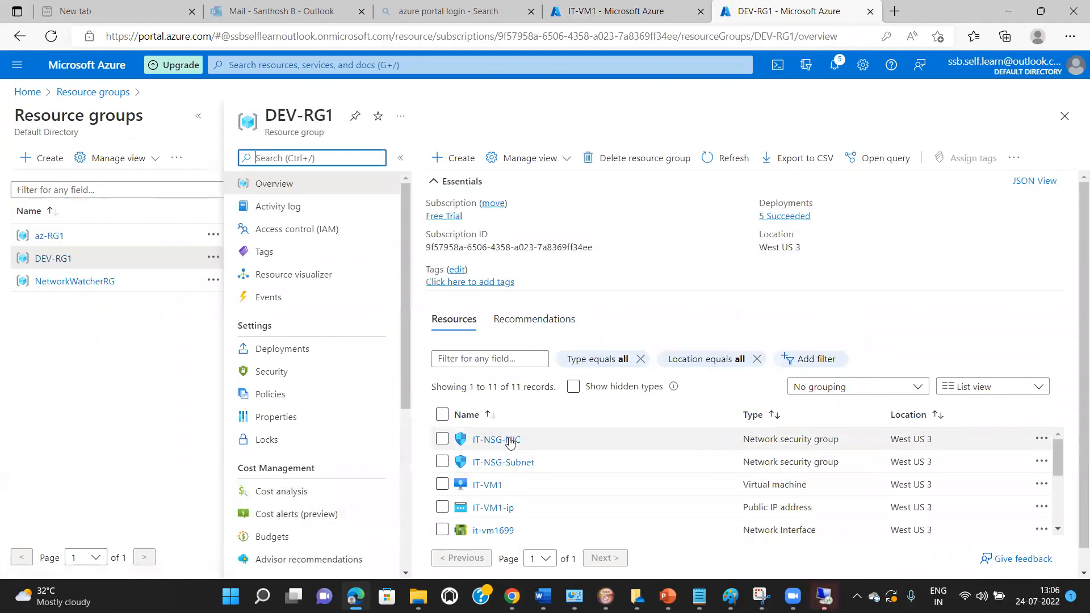
left_click(510, 440)
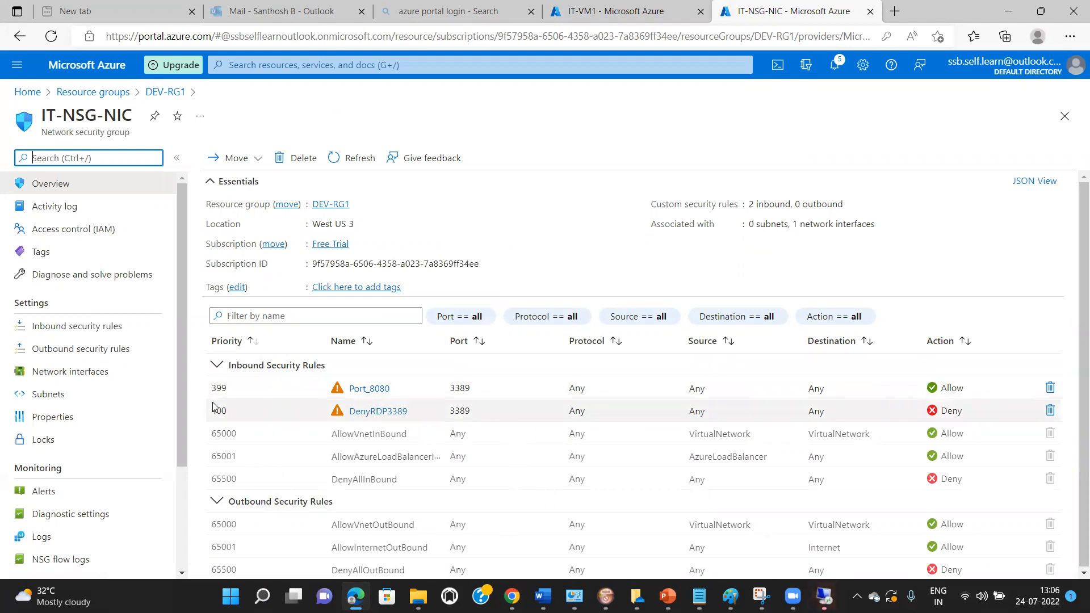
Examine the port, action and priority of IT-NSG-NIC's Port_8080 inbound rule, and close its details without changes
left_click(258, 385)
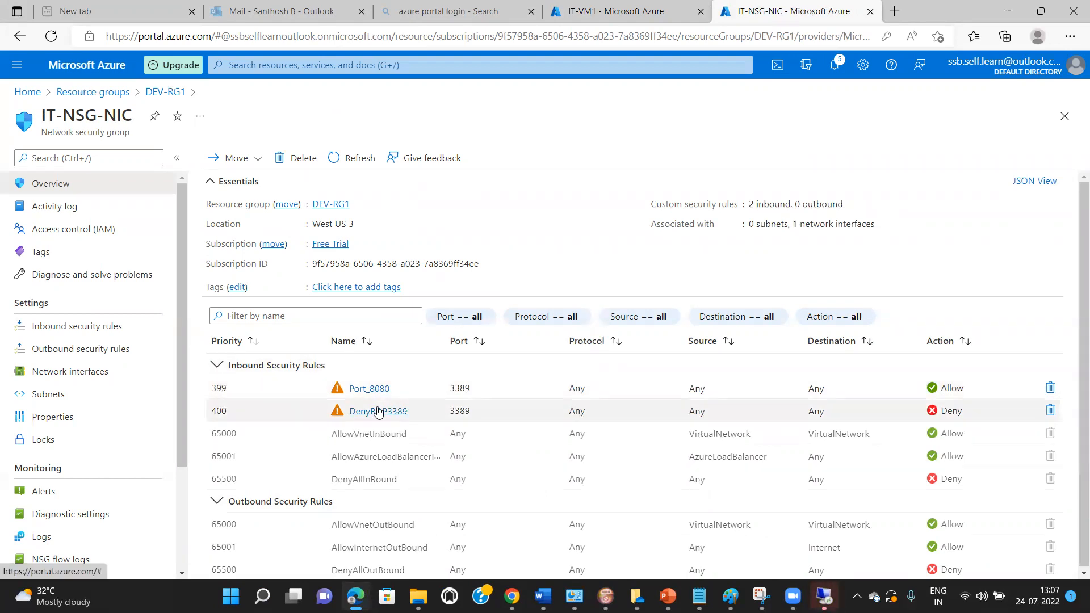
left_click(376, 389)
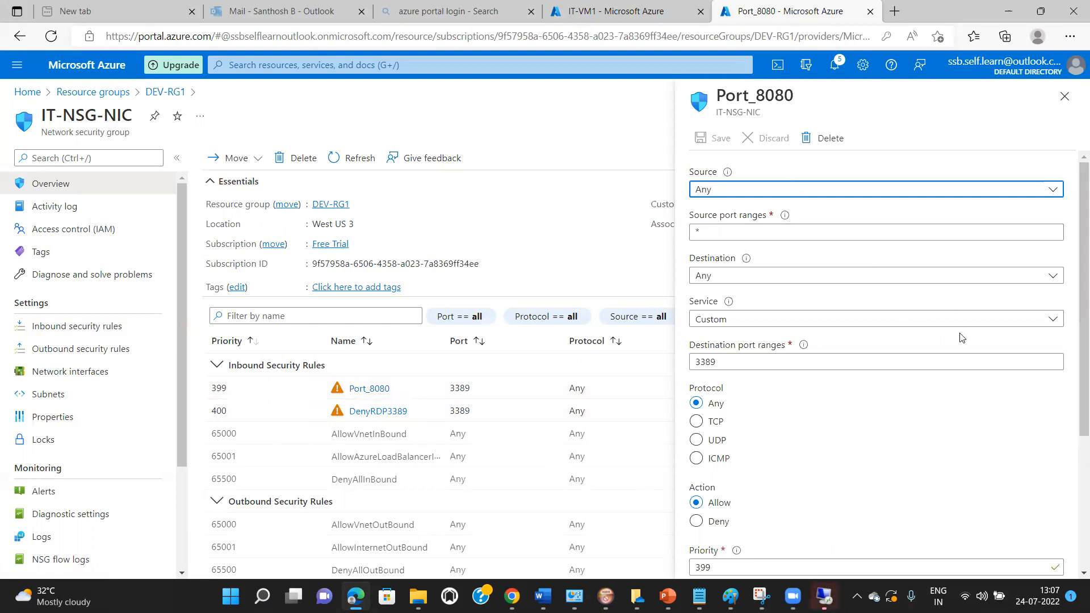
scroll(1075, 481, "down", 2)
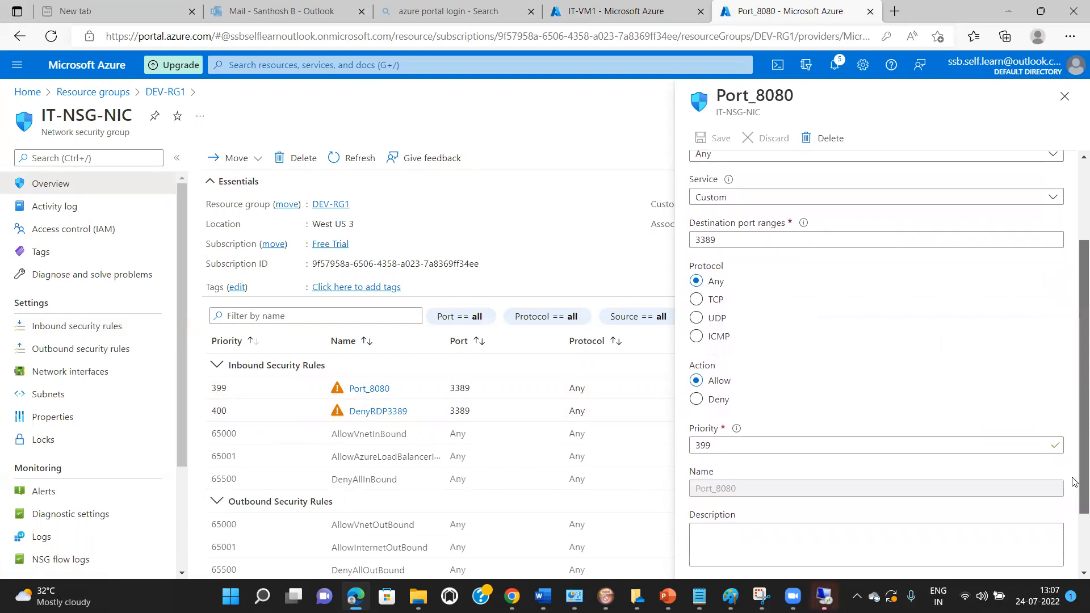
scroll(1075, 481, "down", 1)
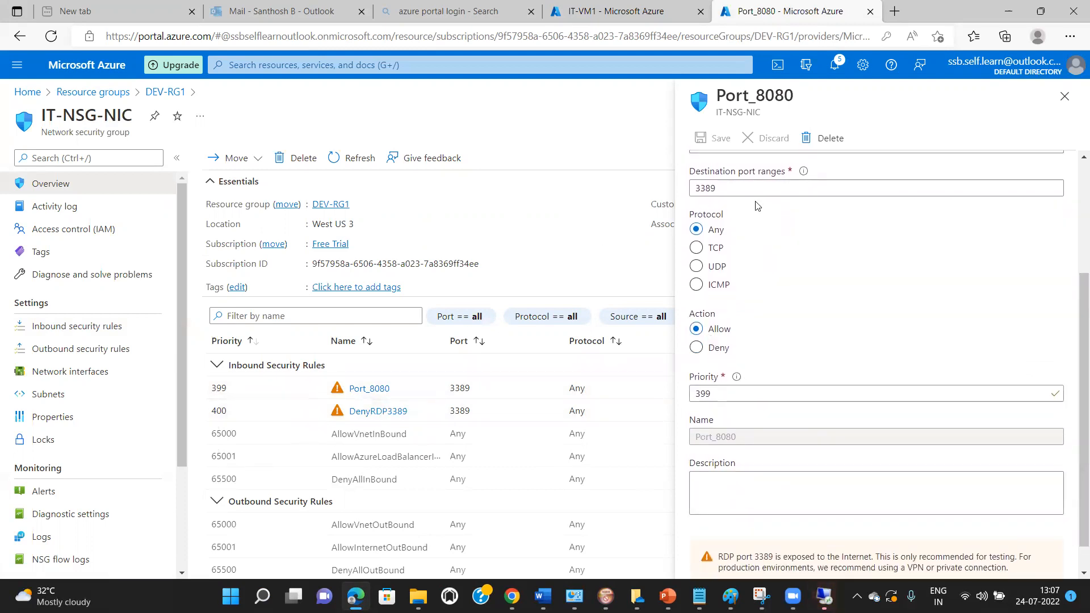
left_click(1060, 100)
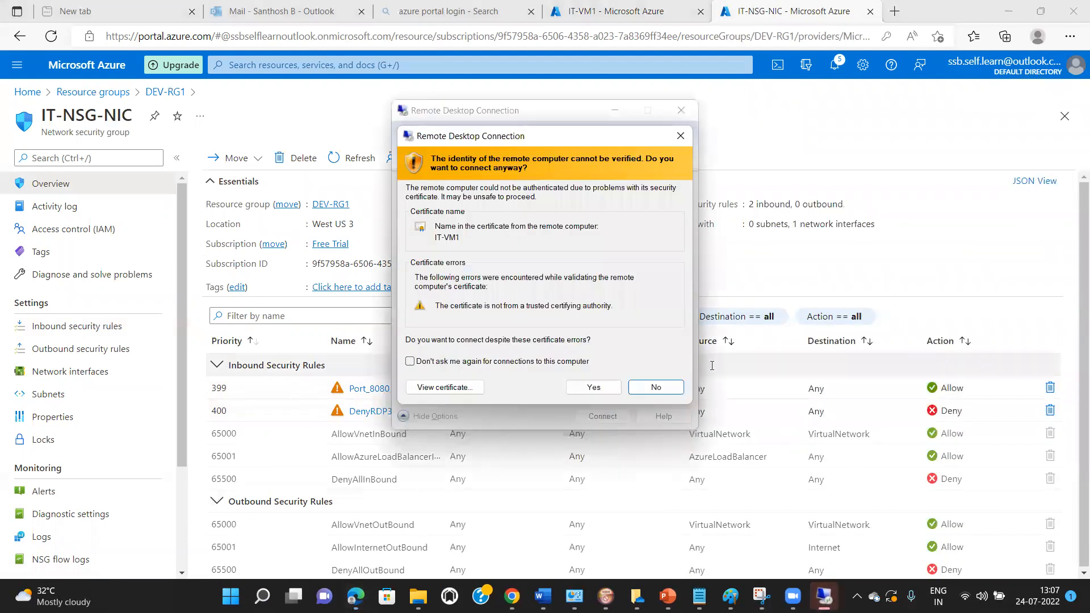
Accept IT-VM1's unverified certificate to start the Remote Desktop session, and disconnect from the session
left_click(579, 391)
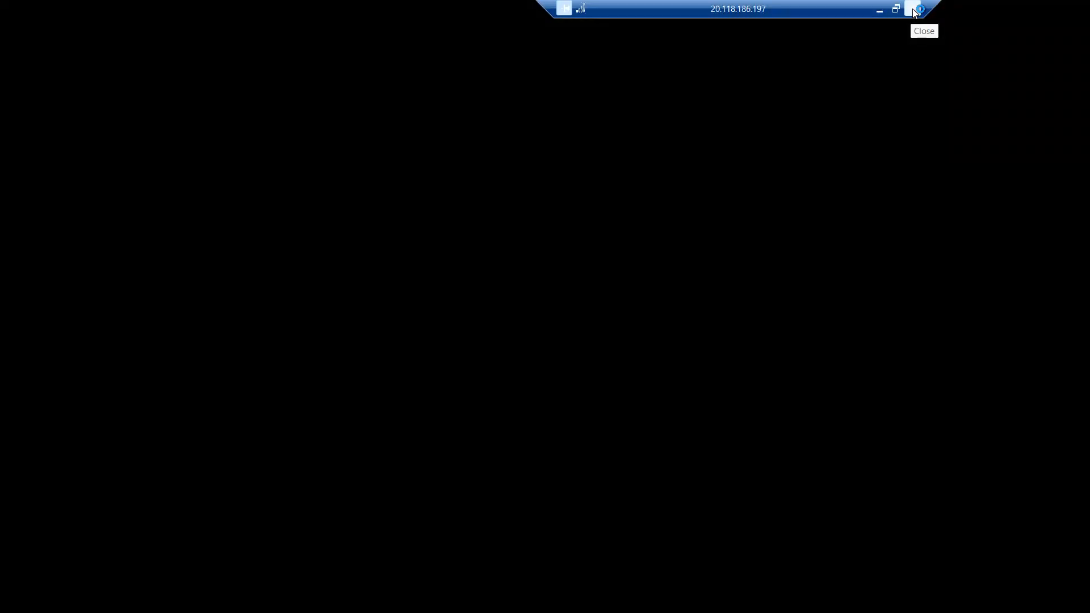
left_click(914, 10)
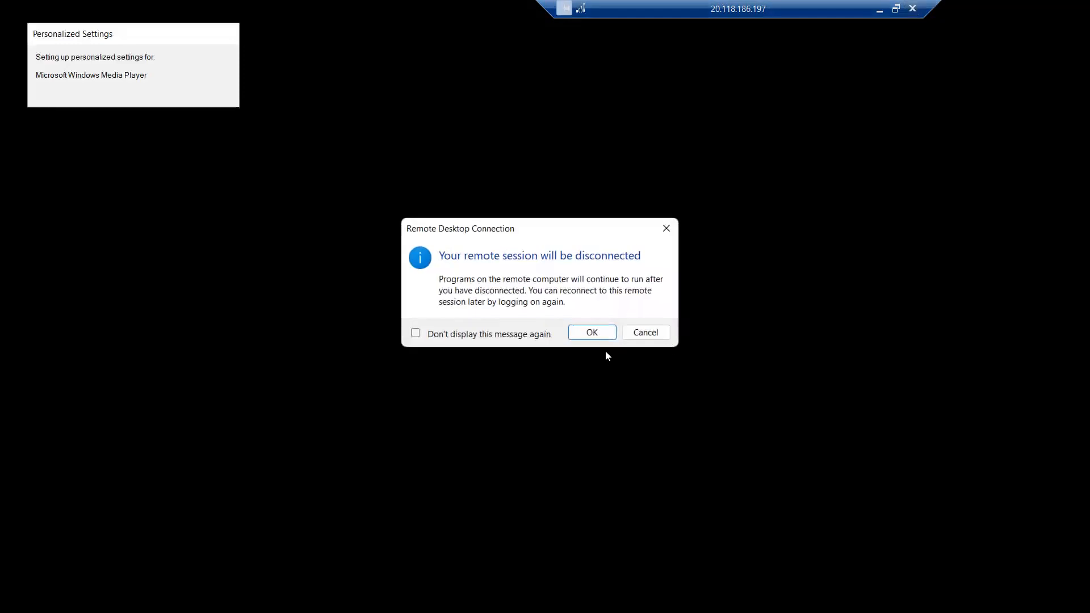
left_click(594, 330)
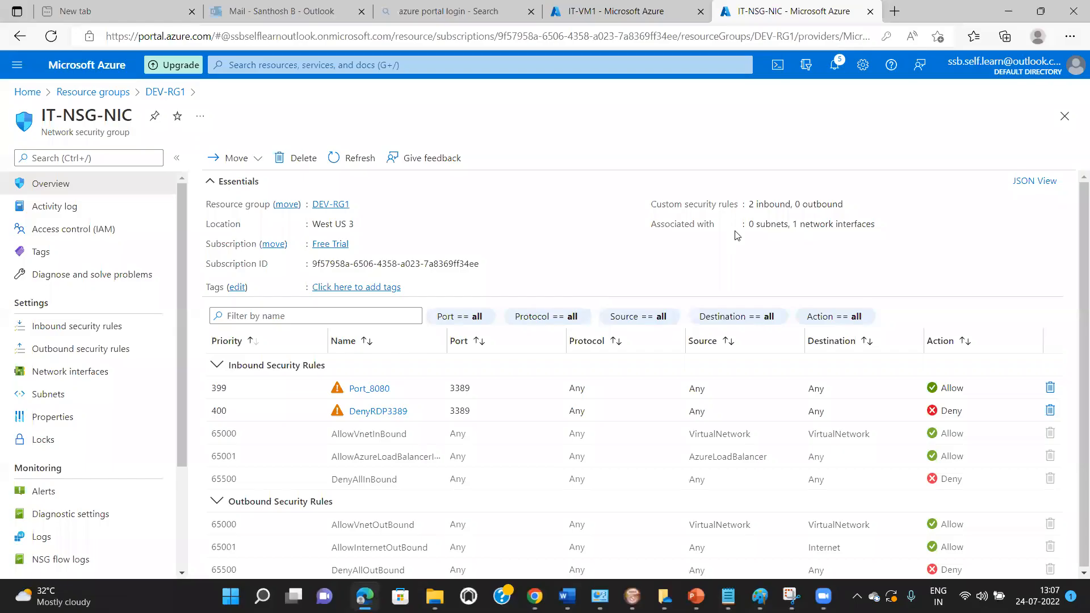